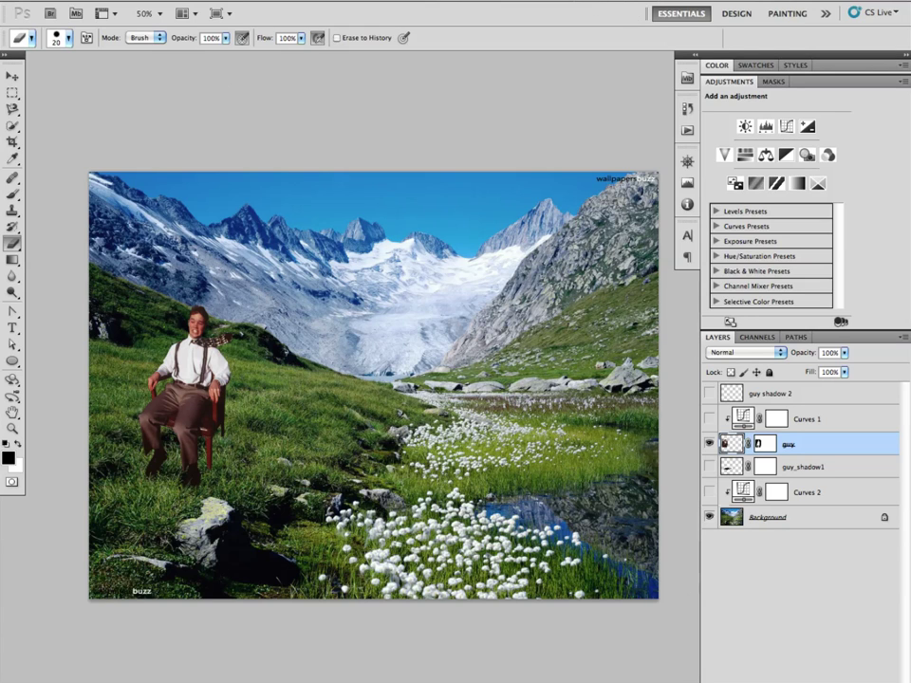
Step: Examine the man in Desert and Man – shadow Demo.psd up close and return to shadowsDemo.psd
{"action": "left_click", "coordinate": [461, 2]}
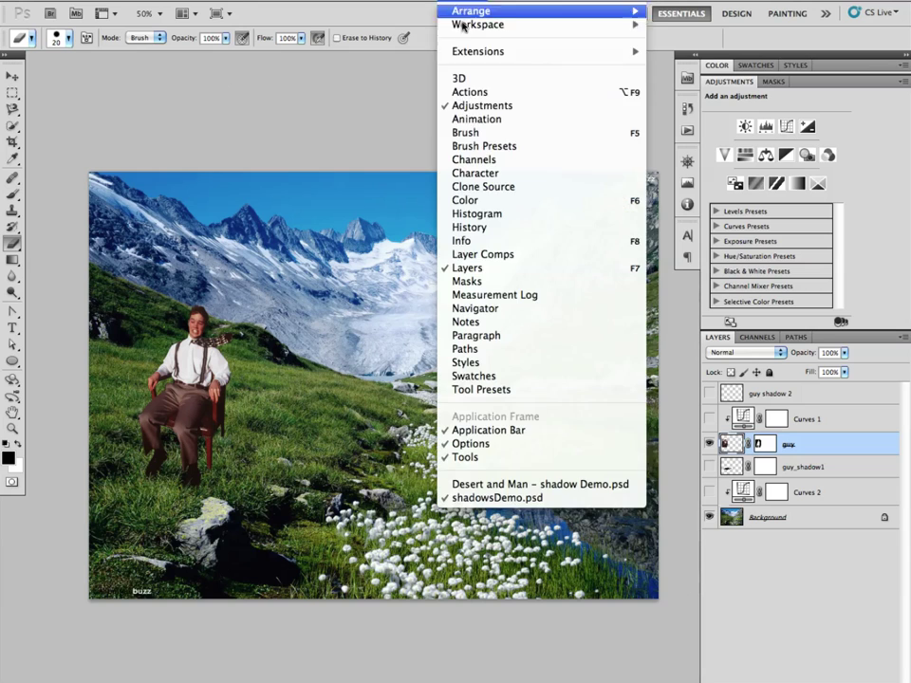
{"action": "left_click", "coordinate": [498, 485]}
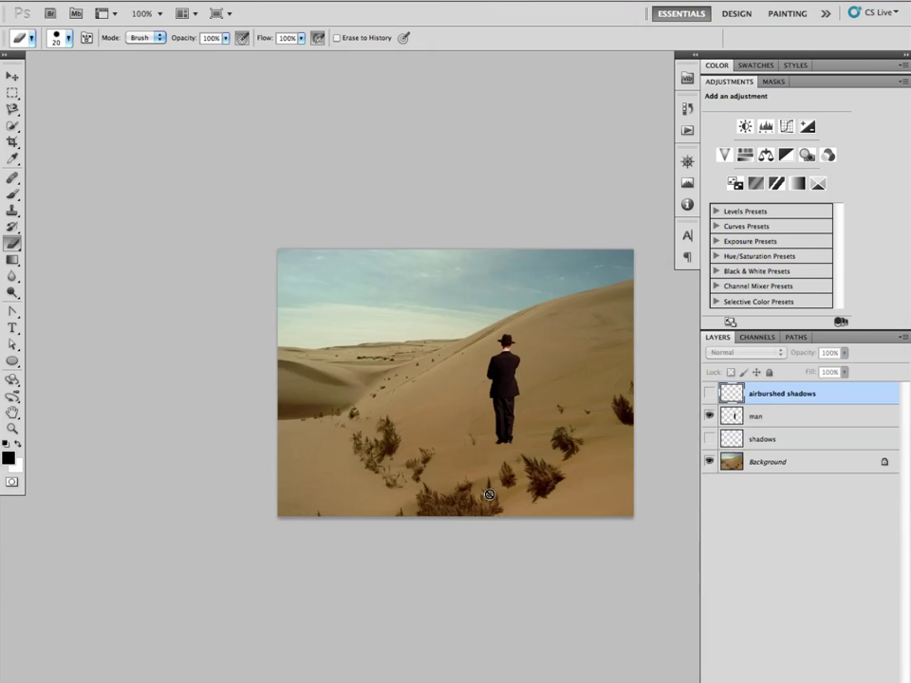
{"action": "mouse_move", "coordinate": [496, 390]}
{"action": "left_mouse_down"}
{"action": "mouse_move", "coordinate": [558, 402]}
{"action": "mouse_move", "coordinate": [482, 378]}
{"action": "left_mouse_up"}
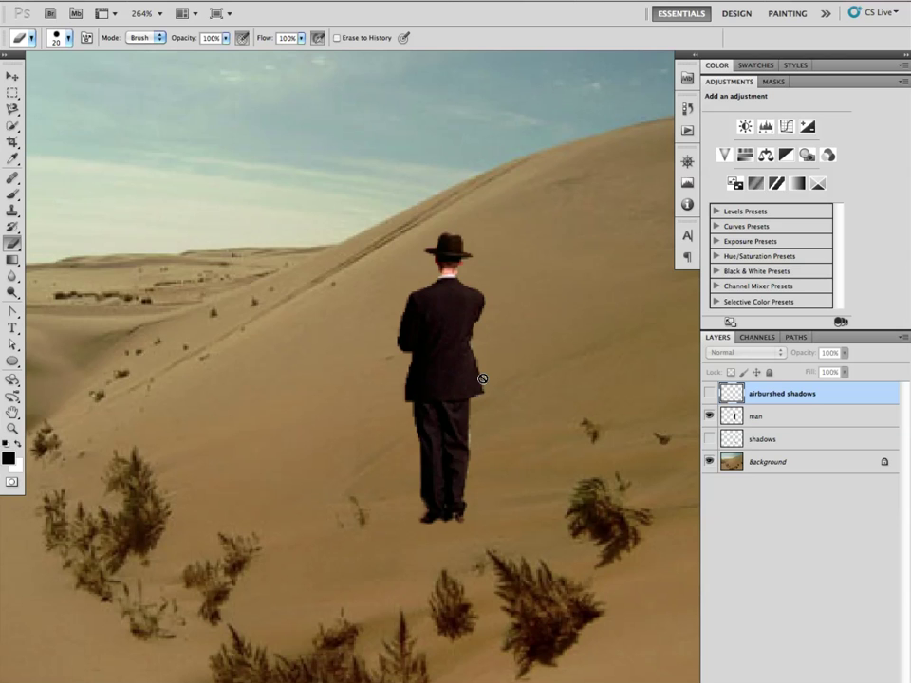
{"action": "left_click", "coordinate": [465, 3]}
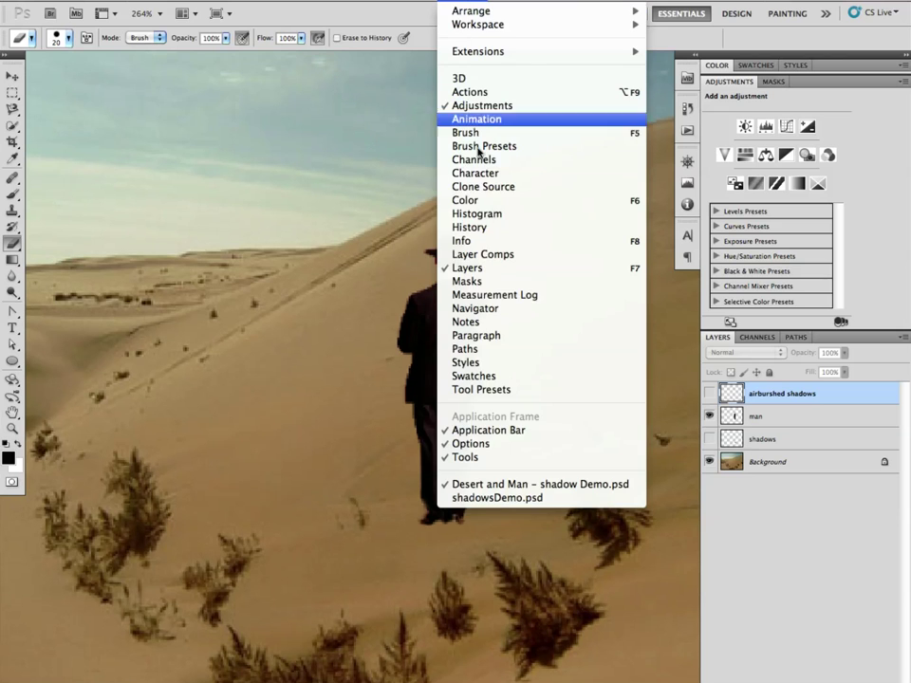
{"action": "left_click", "coordinate": [503, 500]}
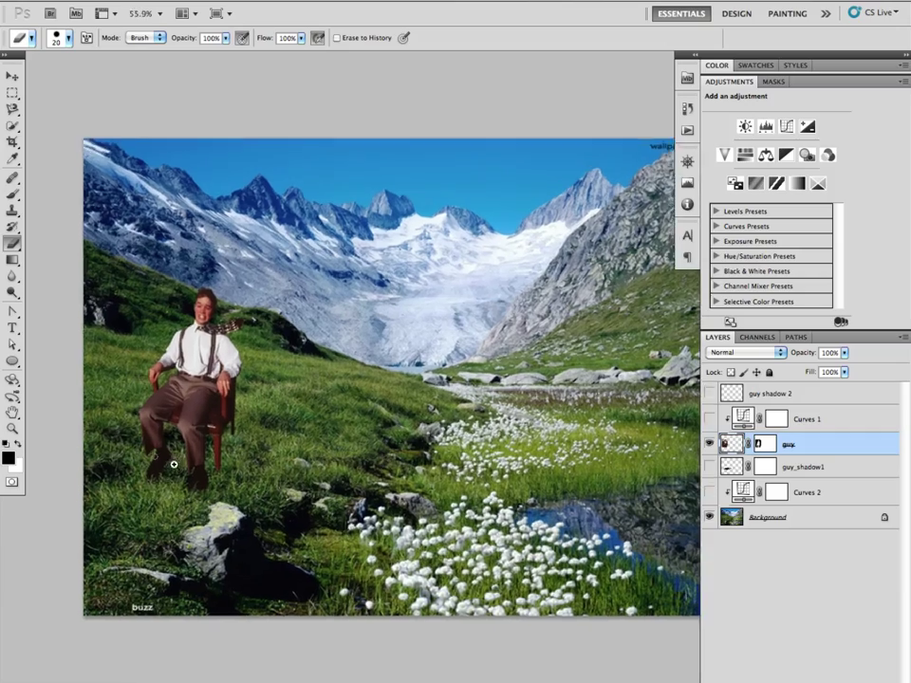
Step: Target the guy layer's mask with the Brush tool, using white as the foreground colour and a 10 px brush size
{"action": "left_click_drag", "start_coordinate": [173, 464], "coordinate": [252, 502]}
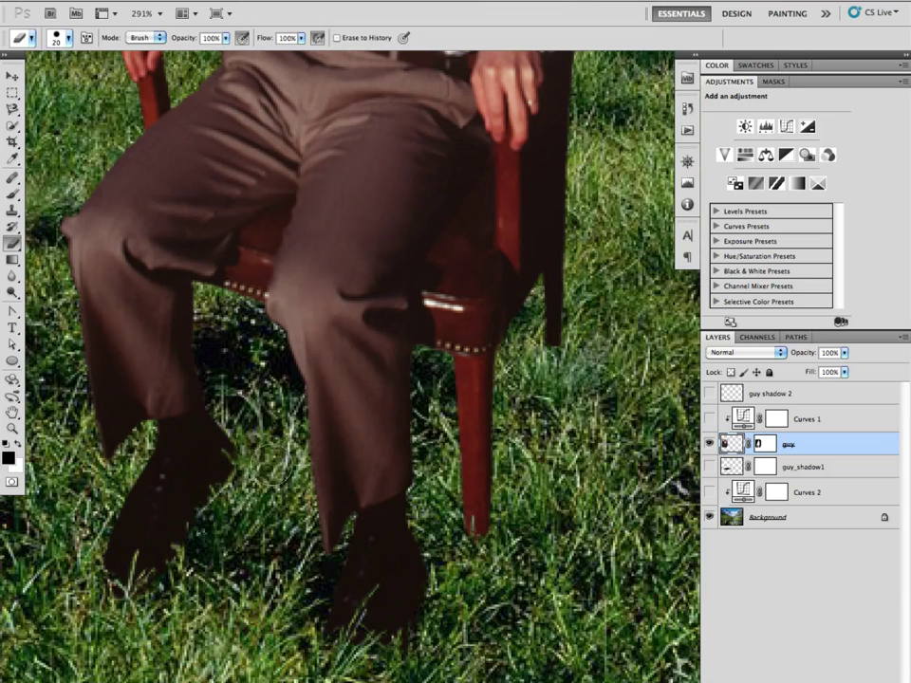
{"action": "left_click", "coordinate": [769, 459]}
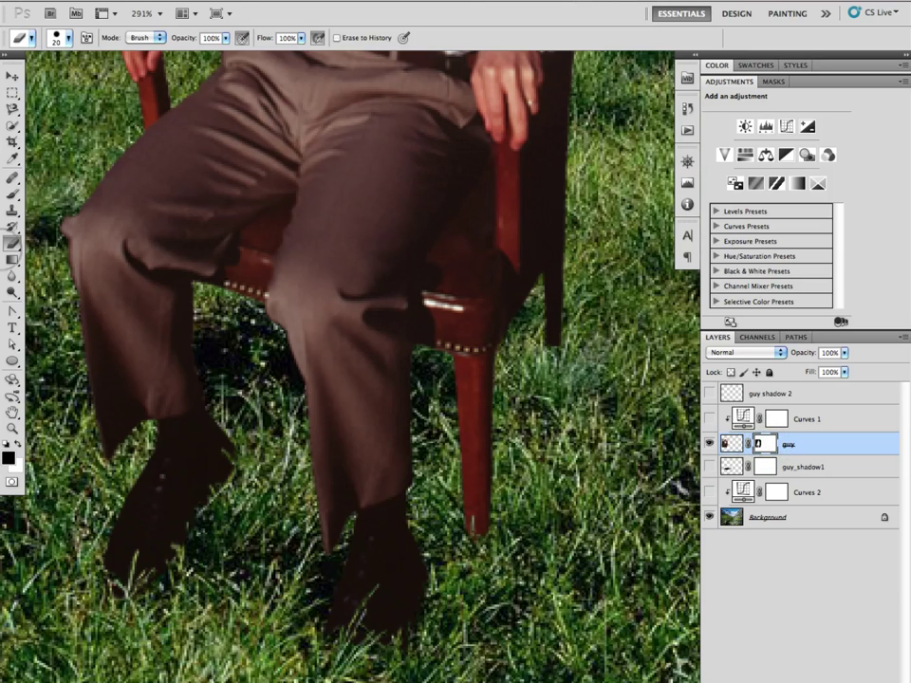
{"action": "left_click", "coordinate": [12, 193]}
{"action": "key", "text": "bracketleft"}
{"action": "key", "text": "bracketleft"}
{"action": "key", "text": "bracketleft"}
{"action": "key", "text": "bracketleft"}
{"action": "key", "text": "bracketleft"}
{"action": "key", "text": "bracketleft"}
{"action": "key", "text": "bracketleft"}
{"action": "key", "text": "bracketleft"}
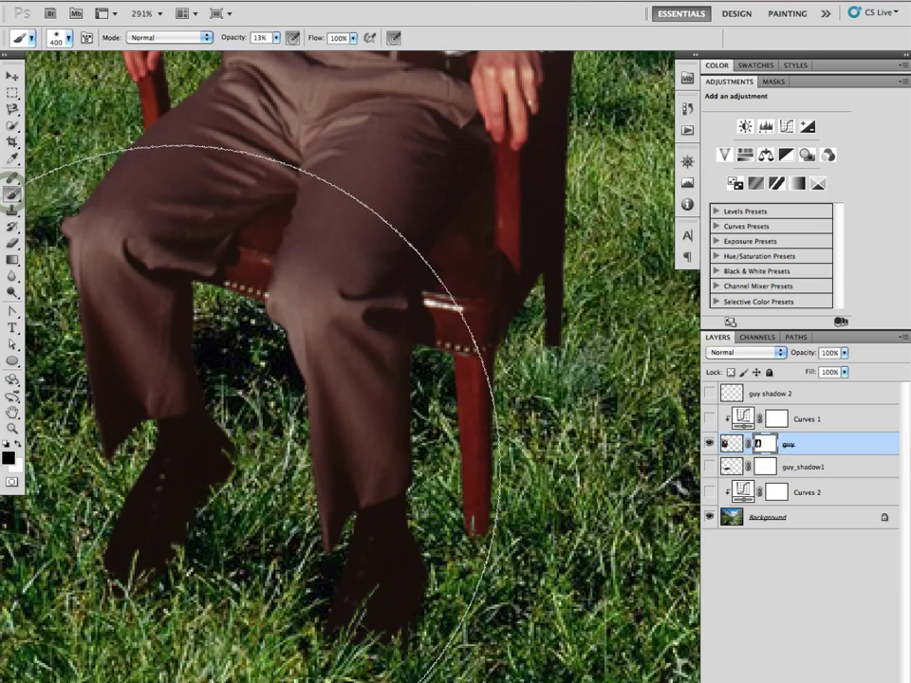
{"action": "key", "text": "bracketleft"}
{"action": "key", "text": "bracketleft"}
{"action": "key", "text": "bracketleft"}
{"action": "key", "text": "bracketleft"}
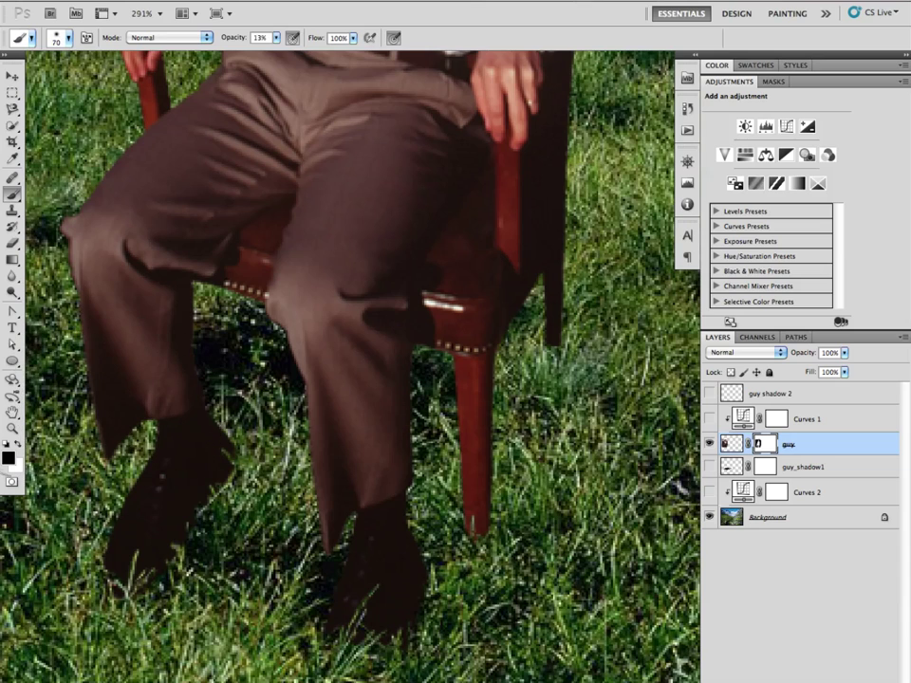
{"action": "left_click", "coordinate": [16, 442]}
{"action": "key", "text": "bracketleft"}
{"action": "key", "text": "bracketleft"}
{"action": "key", "text": "bracketleft"}
{"action": "key", "text": "bracketleft"}
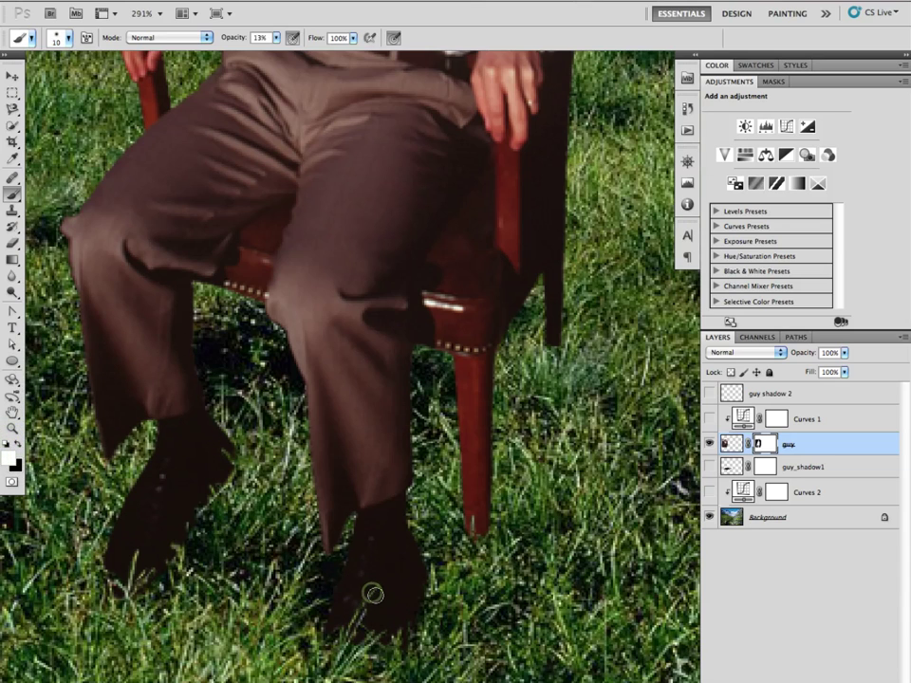
Step: Set the brush opacity to 100% and its hardness to 96%
{"action": "left_click_drag", "start_coordinate": [233, 38], "coordinate": [435, 62]}
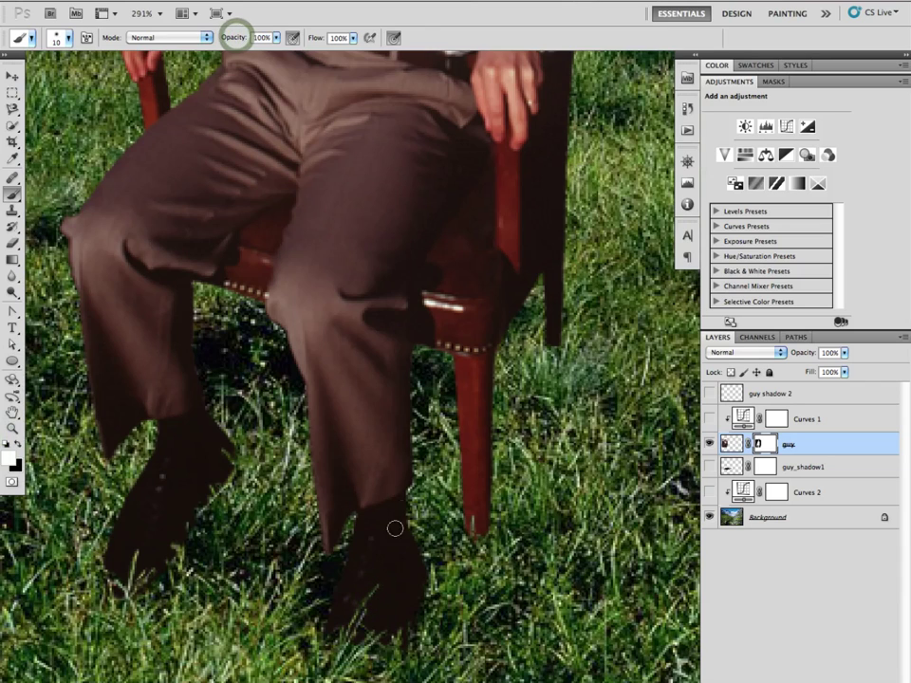
{"action": "right_click", "coordinate": [391, 591]}
{"action": "left_click_drag", "start_coordinate": [432, 592], "coordinate": [443, 588]}
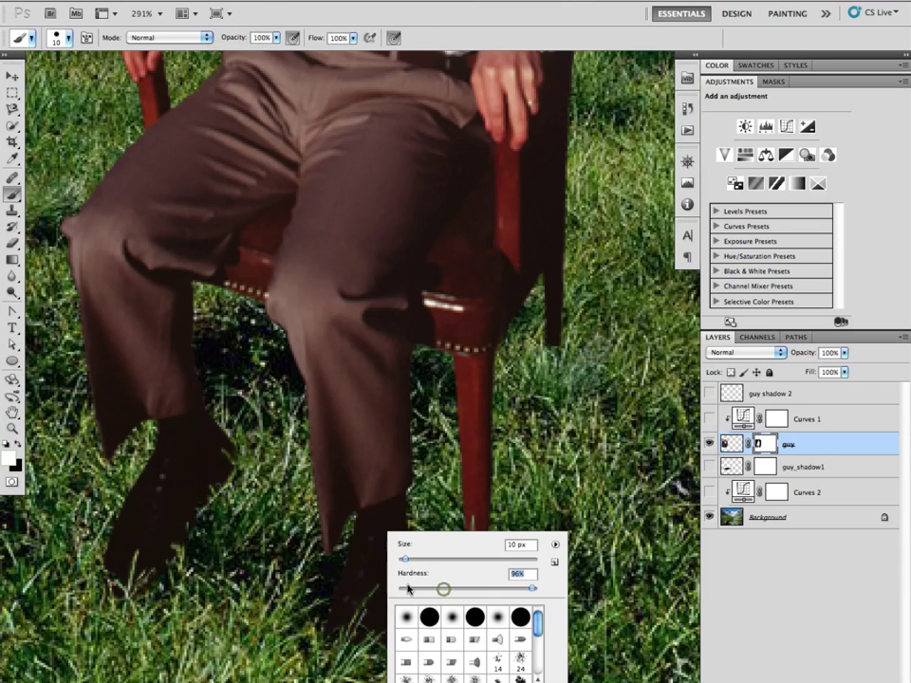
{"action": "left_click", "coordinate": [371, 588]}
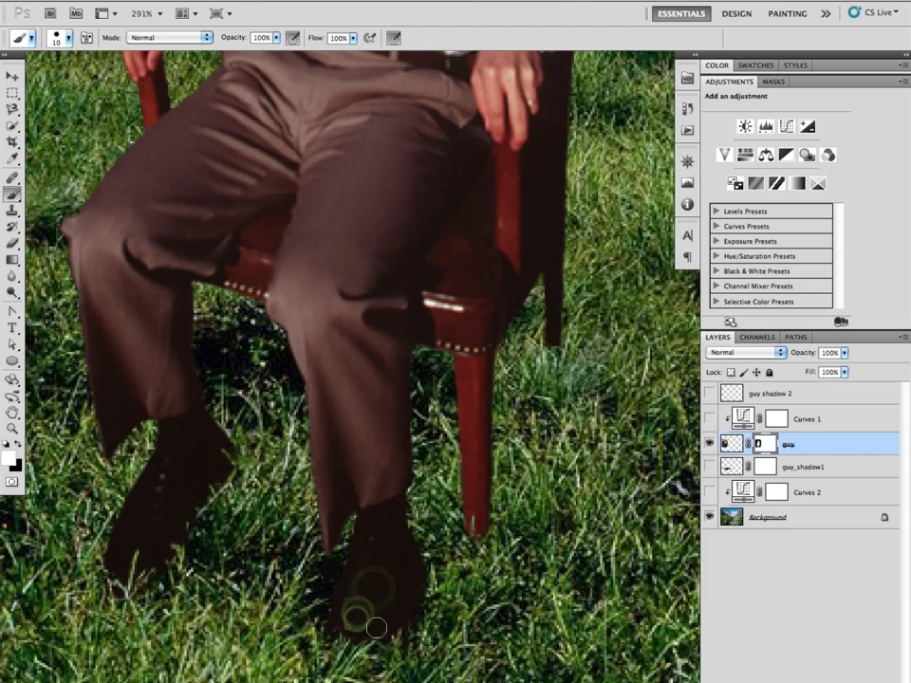
Step: Paint white on the guy layer's mask to reveal the hidden parts of both shoes and the chair leg ends
{"action": "left_click_drag", "start_coordinate": [380, 626], "coordinate": [339, 632]}
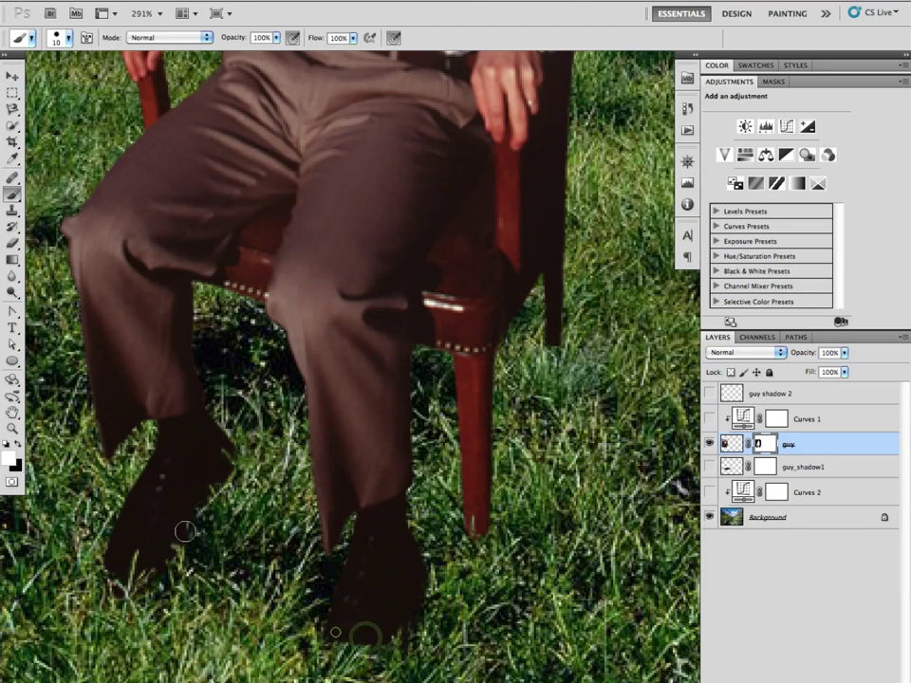
{"action": "mouse_move", "coordinate": [137, 550]}
{"action": "left_mouse_down"}
{"action": "mouse_move", "coordinate": [119, 574]}
{"action": "mouse_move", "coordinate": [157, 557]}
{"action": "mouse_move", "coordinate": [218, 456]}
{"action": "mouse_move", "coordinate": [212, 466]}
{"action": "left_mouse_up"}
{"action": "key", "text": "bracketleft"}
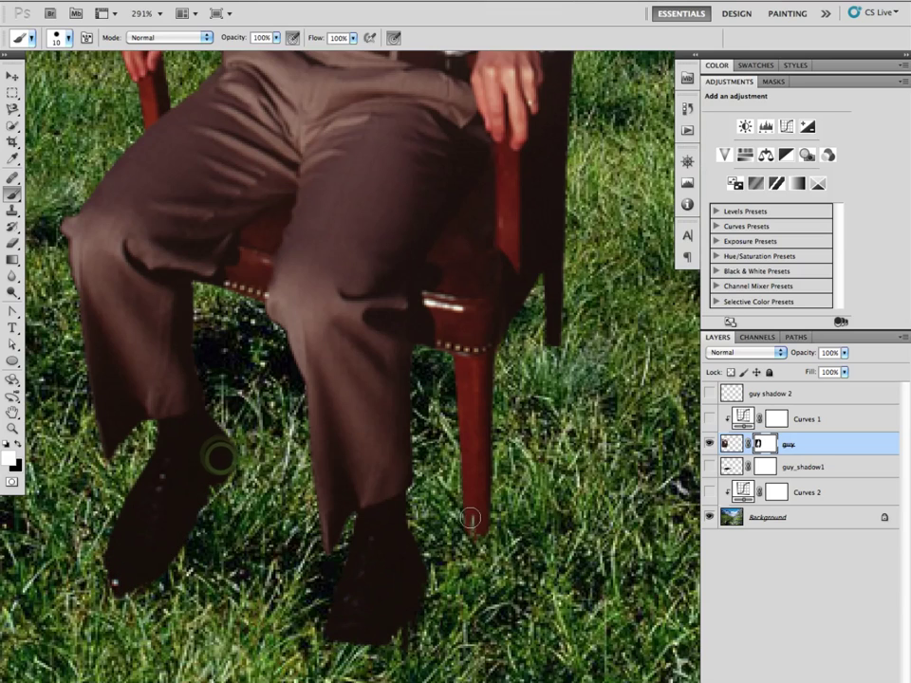
{"action": "left_click_drag", "start_coordinate": [471, 518], "coordinate": [478, 535]}
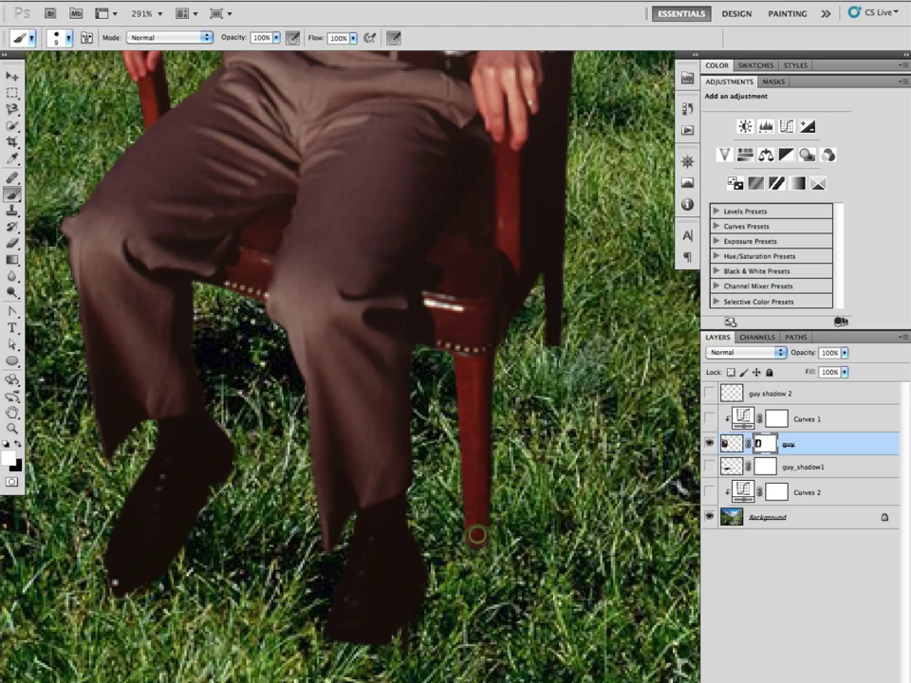
{"action": "left_click", "coordinate": [554, 346]}
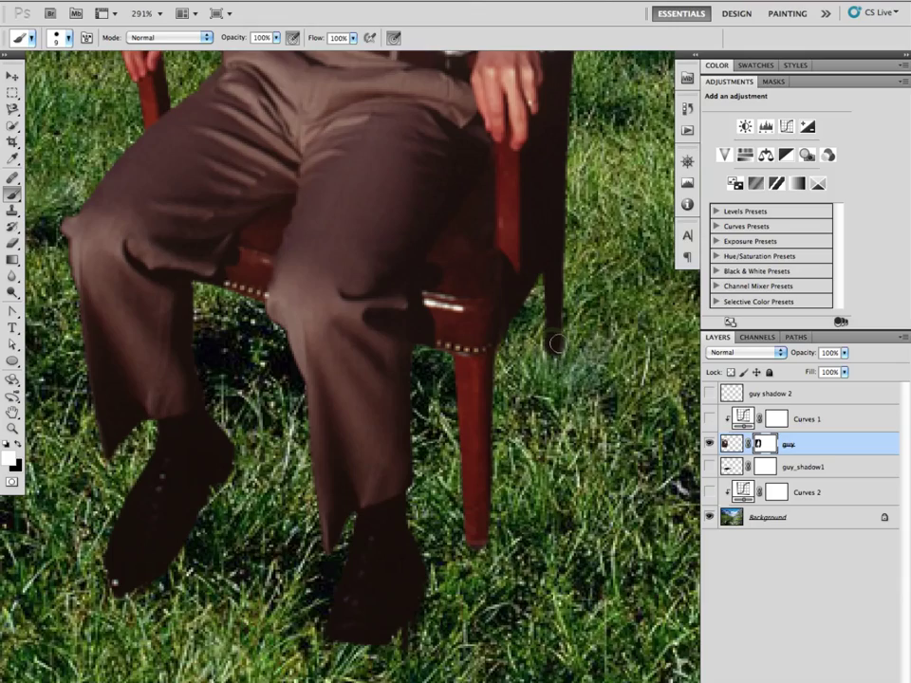
Step: Lower the guy layer's opacity to 73% so the grass shows through the legs and shoes
{"action": "left_click", "coordinate": [497, 354], "text": "alt"}
{"action": "left_click", "coordinate": [497, 354], "text": "alt"}
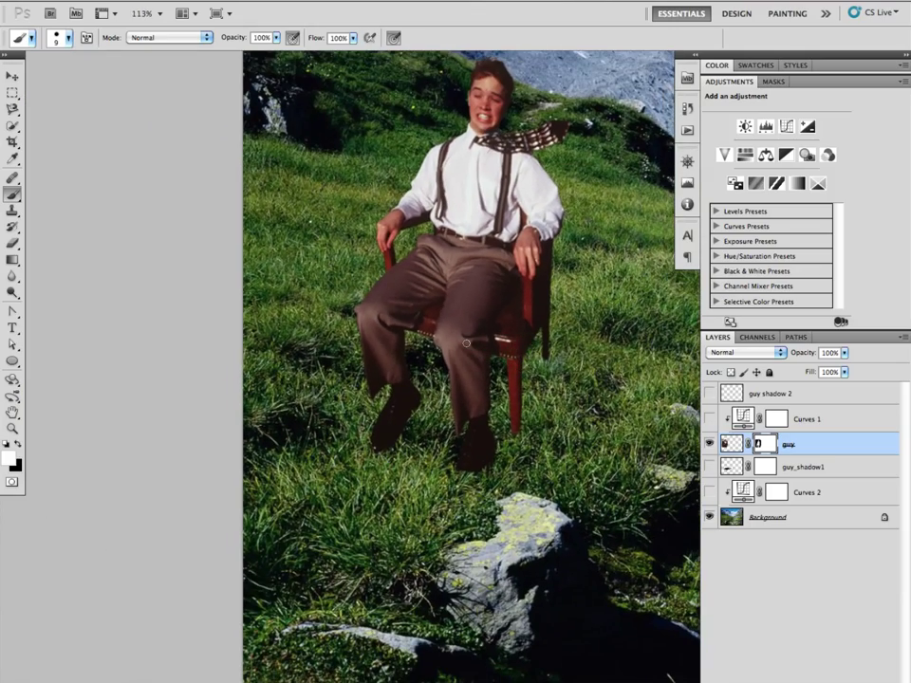
{"action": "left_click_drag", "start_coordinate": [432, 427], "coordinate": [569, 468]}
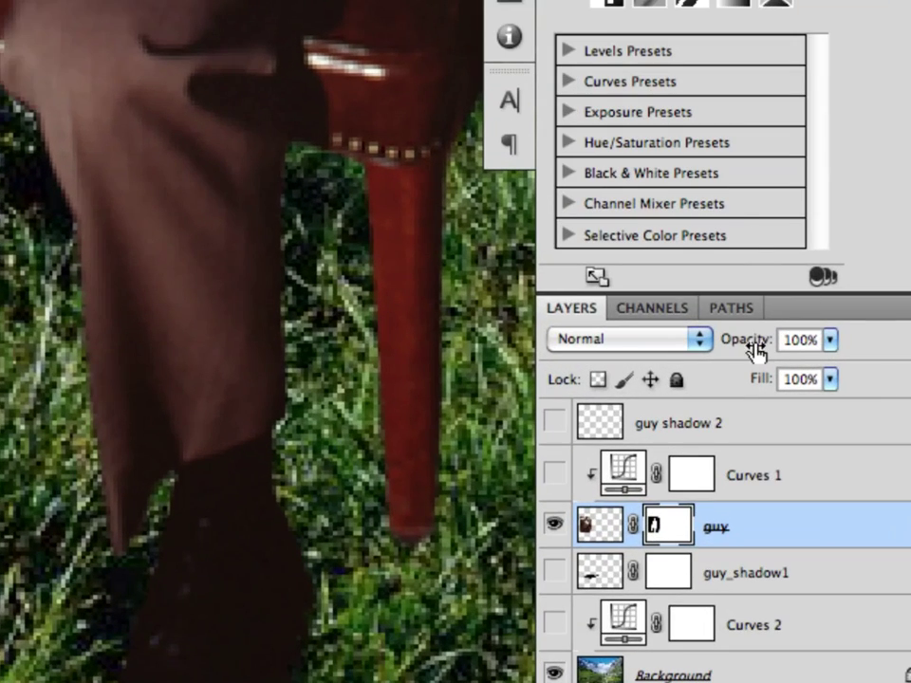
{"action": "left_click_drag", "start_coordinate": [753, 352], "coordinate": [715, 349]}
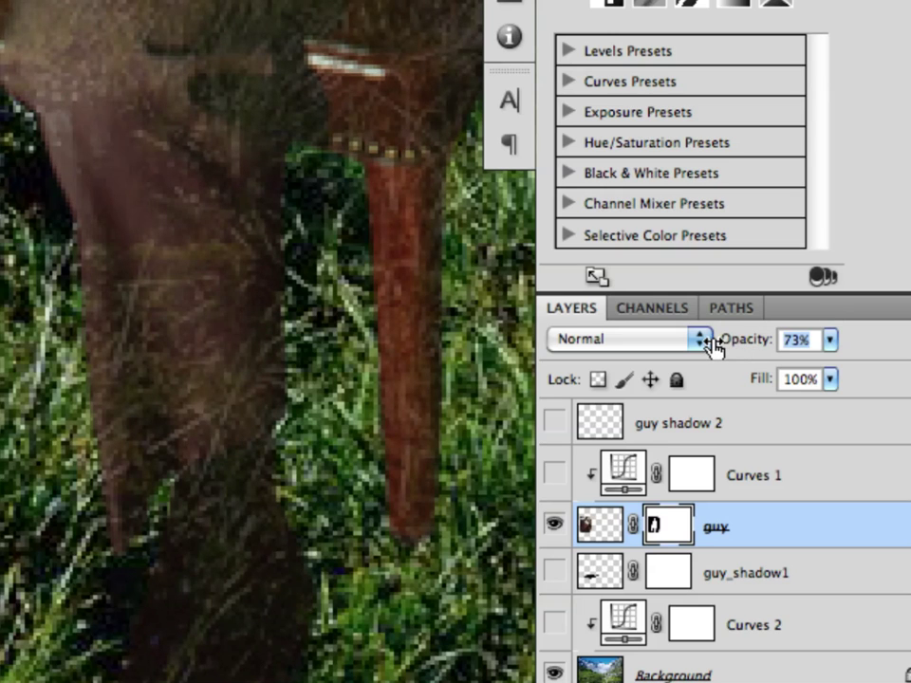
{"action": "left_click_drag", "start_coordinate": [142, 479], "coordinate": [217, 253]}
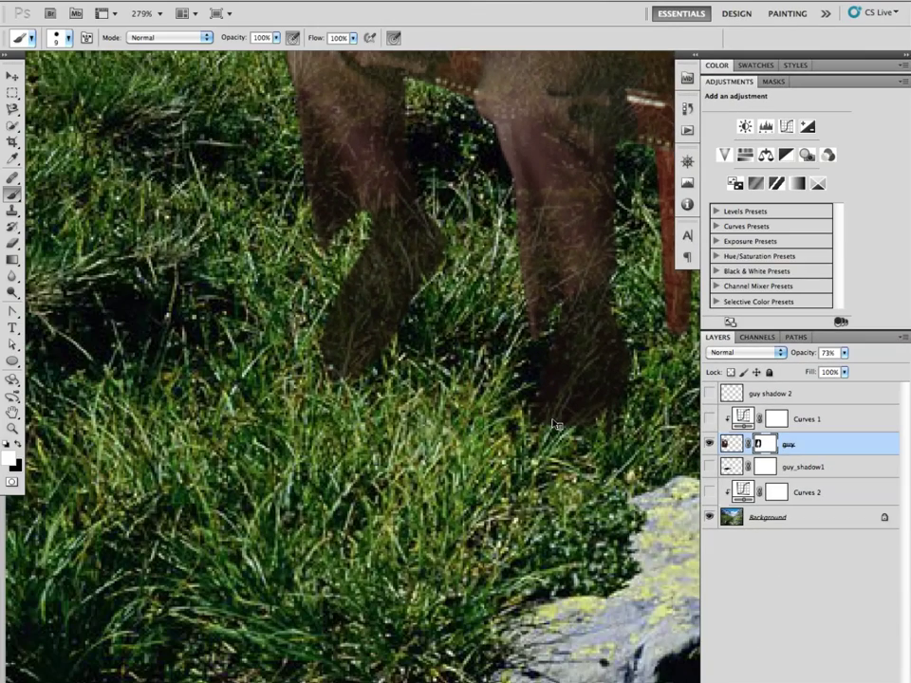
Step: Paint thin grass blades over the front shoe on the guy layer's mask with a 1 px black brush
{"action": "left_click", "coordinate": [17, 442]}
{"action": "mouse_move", "coordinate": [545, 372]}
{"action": "left_mouse_down"}
{"action": "mouse_move", "coordinate": [426, 401]}
{"action": "mouse_move", "coordinate": [470, 406]}
{"action": "left_mouse_up"}
{"action": "key", "text": "bracketleft"}
{"action": "key", "text": "bracketleft"}
{"action": "key", "text": "bracketleft"}
{"action": "key", "text": "bracketleft"}
{"action": "key", "text": "bracketleft"}
{"action": "key", "text": "bracketleft"}
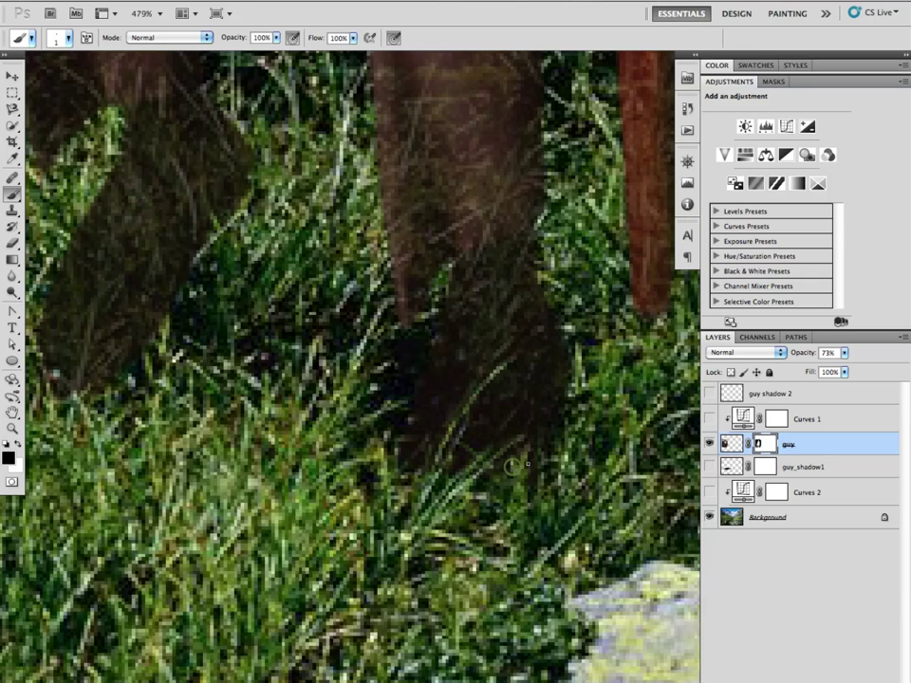
{"action": "left_click_drag", "start_coordinate": [472, 402], "coordinate": [511, 362]}
{"action": "left_click_drag", "start_coordinate": [449, 422], "coordinate": [480, 376]}
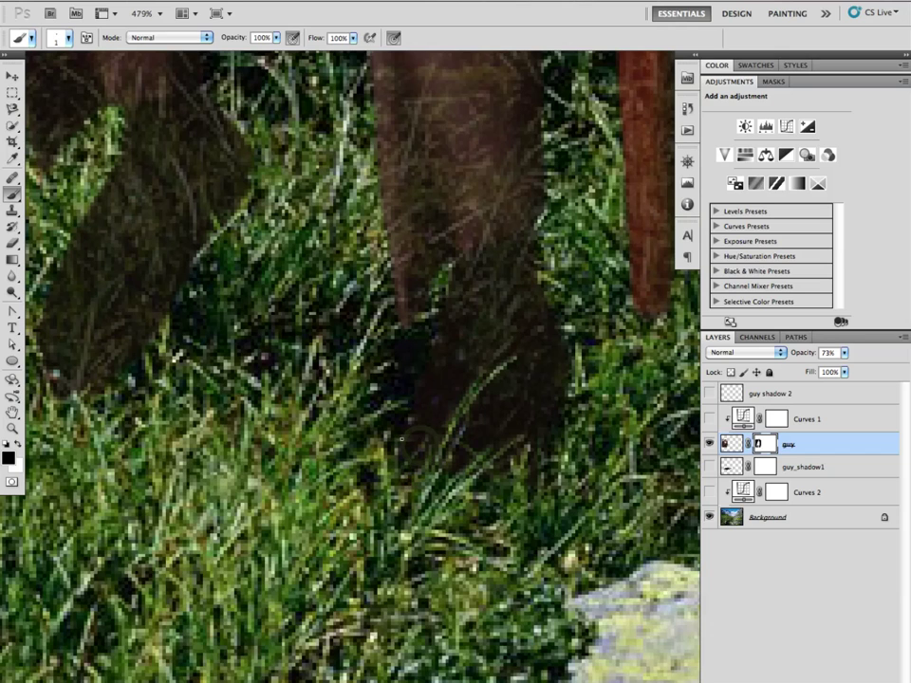
Step: Mask out grass blades over the other shoe and restore the guy layer's opacity to 100%
{"action": "left_click_drag", "start_coordinate": [225, 371], "coordinate": [417, 400]}
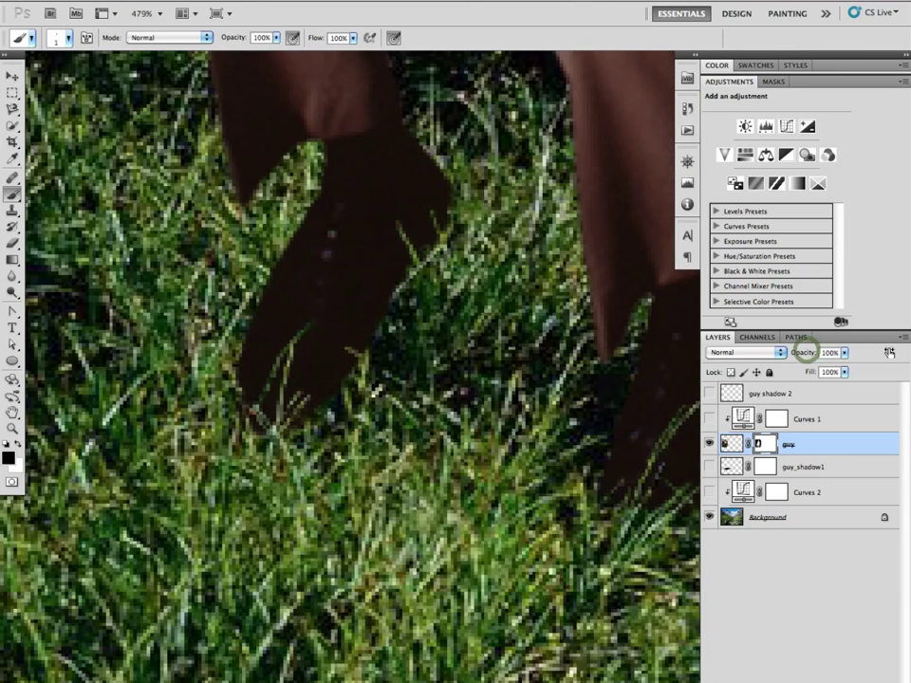
{"action": "scroll", "coordinate": [563, 385], "scroll_direction": "right", "scroll_amount": 5}
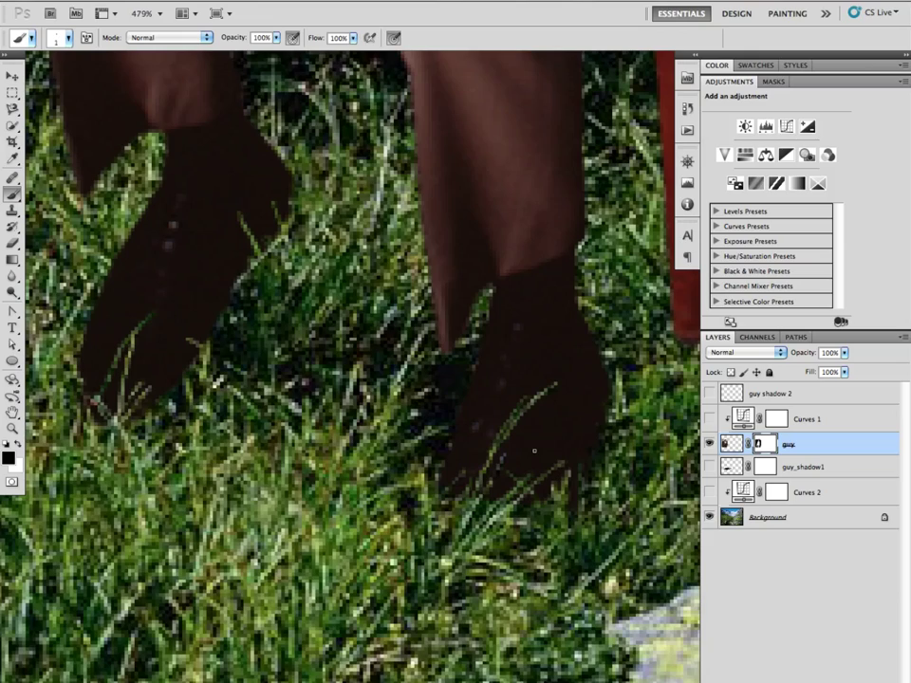
{"action": "scroll", "coordinate": [453, 419], "scroll_direction": "down", "scroll_amount": 4}
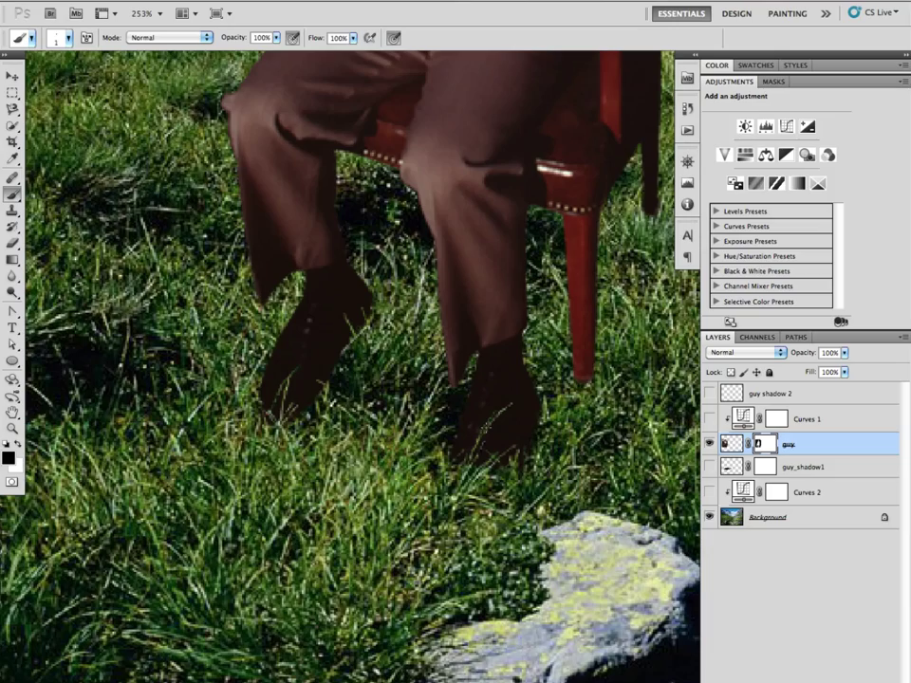
{"action": "left_click_drag", "start_coordinate": [503, 472], "coordinate": [427, 468]}
{"action": "left_click_drag", "start_coordinate": [524, 394], "coordinate": [256, 457]}
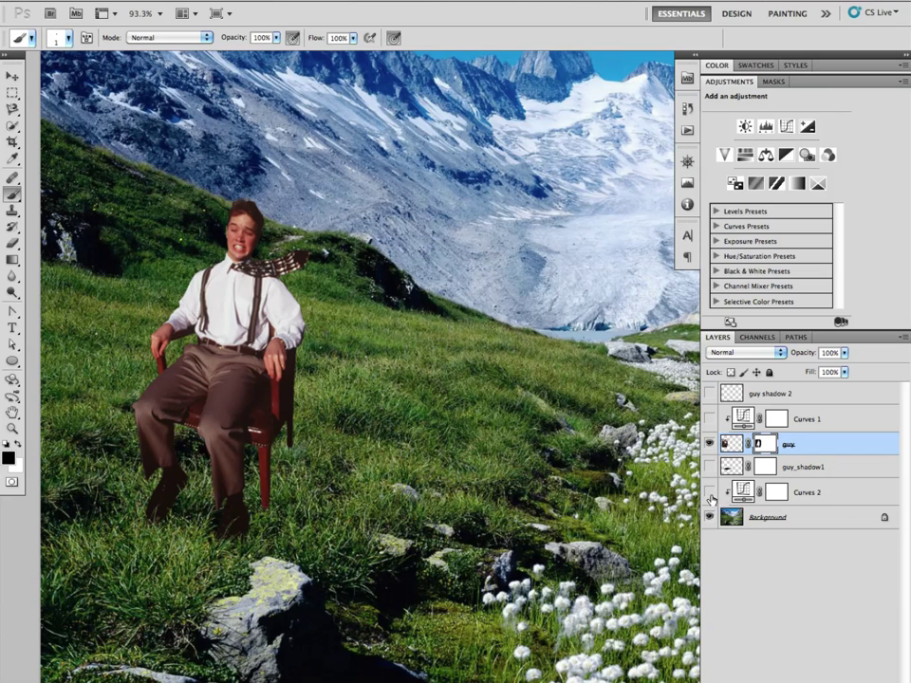
Step: Toggle the Curves 2 adjustment to compare the background's tones, leaving it visible
{"action": "left_click", "coordinate": [710, 495]}
{"action": "left_click", "coordinate": [710, 494]}
{"action": "left_click", "coordinate": [710, 495]}
{"action": "left_click", "coordinate": [710, 494]}
{"action": "left_click", "coordinate": [710, 494]}
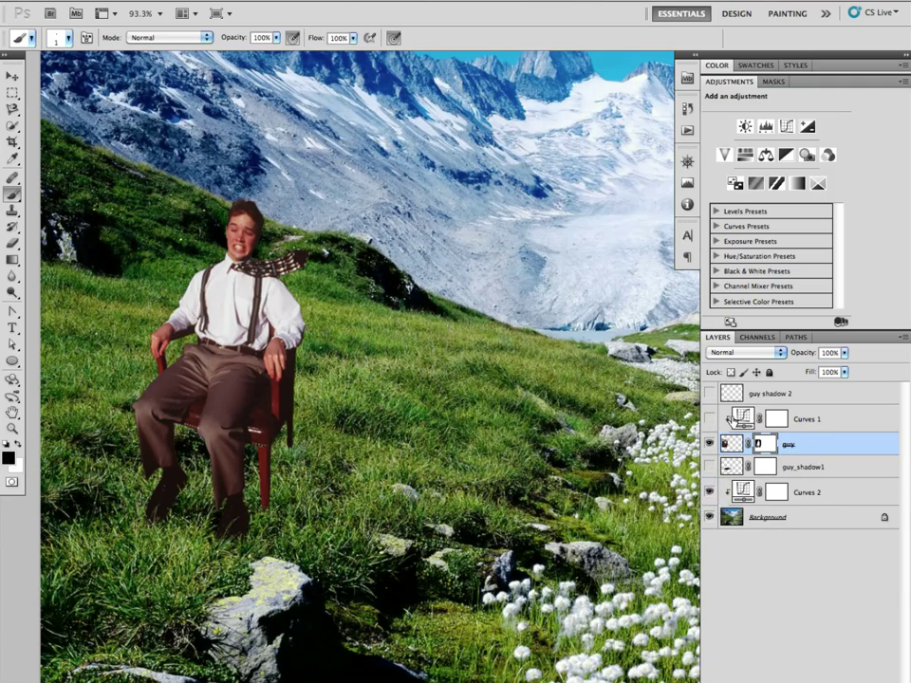
Step: Select the Curves 1 adjustment and toggle its visibility to compare the seated man's tones, leaving it shown
{"action": "left_click", "coordinate": [822, 420]}
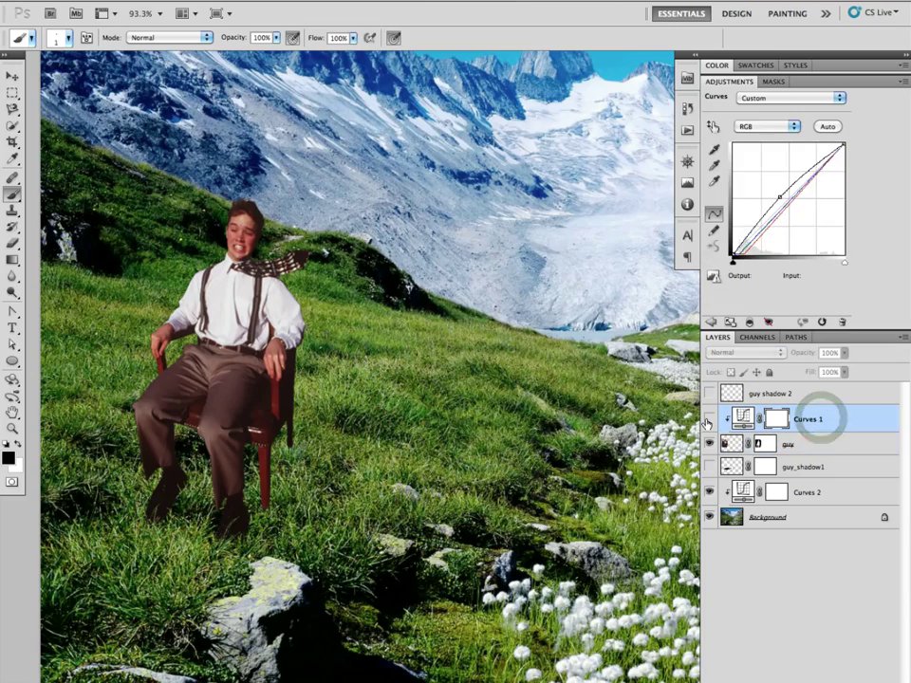
{"action": "left_click_drag", "start_coordinate": [179, 367], "coordinate": [325, 410]}
{"action": "scroll", "coordinate": [291, 372], "scroll_direction": "up", "scroll_amount": 5}
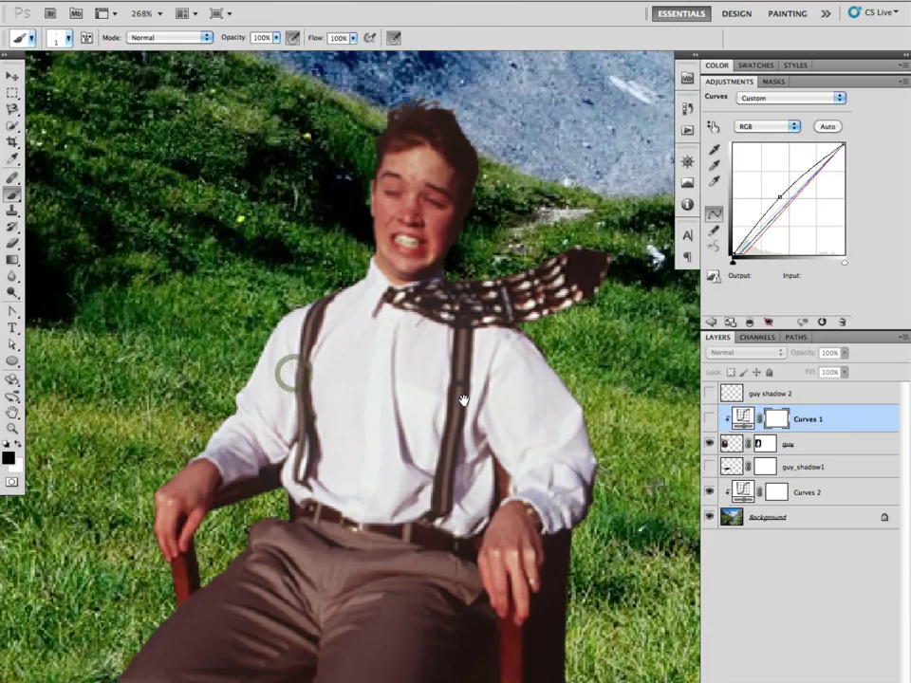
{"action": "scroll", "coordinate": [285, 370], "scroll_direction": "up", "scroll_amount": 3}
{"action": "left_click_drag", "start_coordinate": [424, 480], "coordinate": [380, 482]}
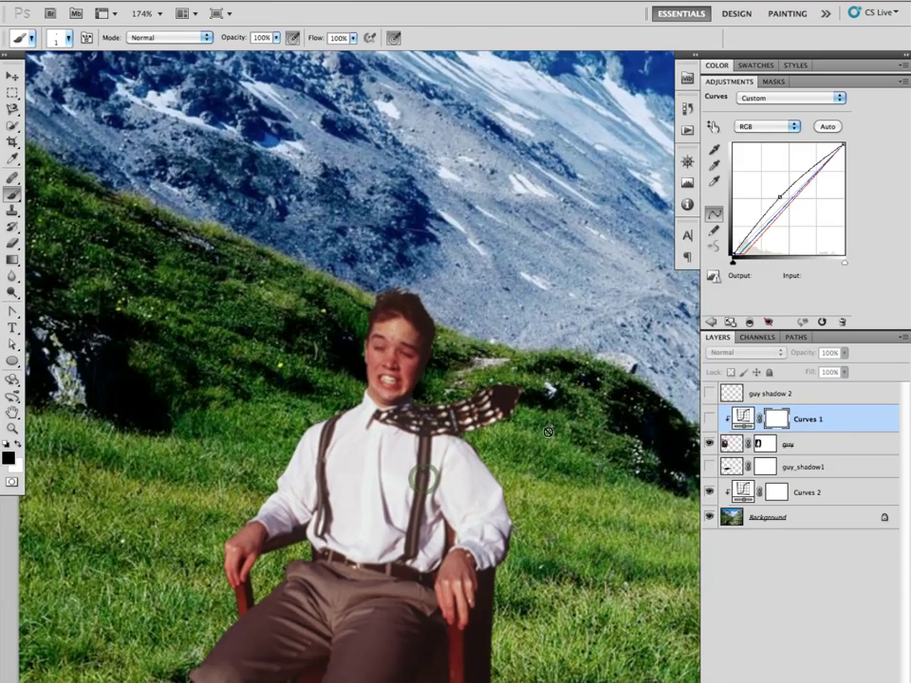
{"action": "left_click", "coordinate": [706, 420]}
{"action": "left_click", "coordinate": [706, 419]}
{"action": "left_click", "coordinate": [706, 420]}
{"action": "left_click", "coordinate": [706, 420]}
{"action": "left_click", "coordinate": [706, 419]}
{"action": "left_click", "coordinate": [707, 420]}
{"action": "left_click", "coordinate": [706, 420]}
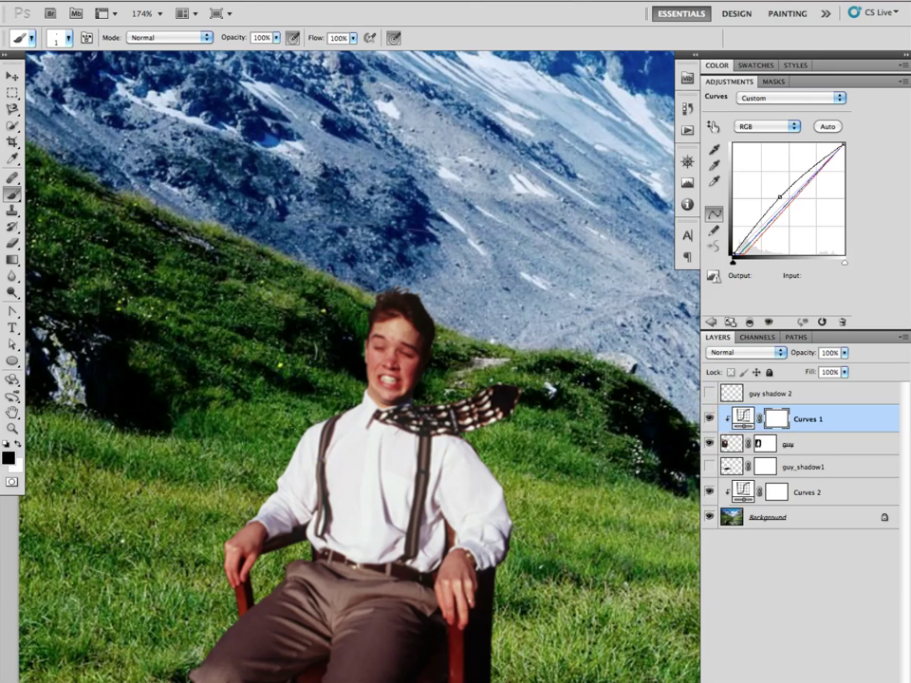
Step: Add a new empty layer directly above guy_shadow1 and beneath the guy layer
{"action": "scroll", "coordinate": [353, 572], "scroll_direction": "down", "scroll_amount": 3}
{"action": "left_click_drag", "start_coordinate": [353, 572], "coordinate": [255, 422]}
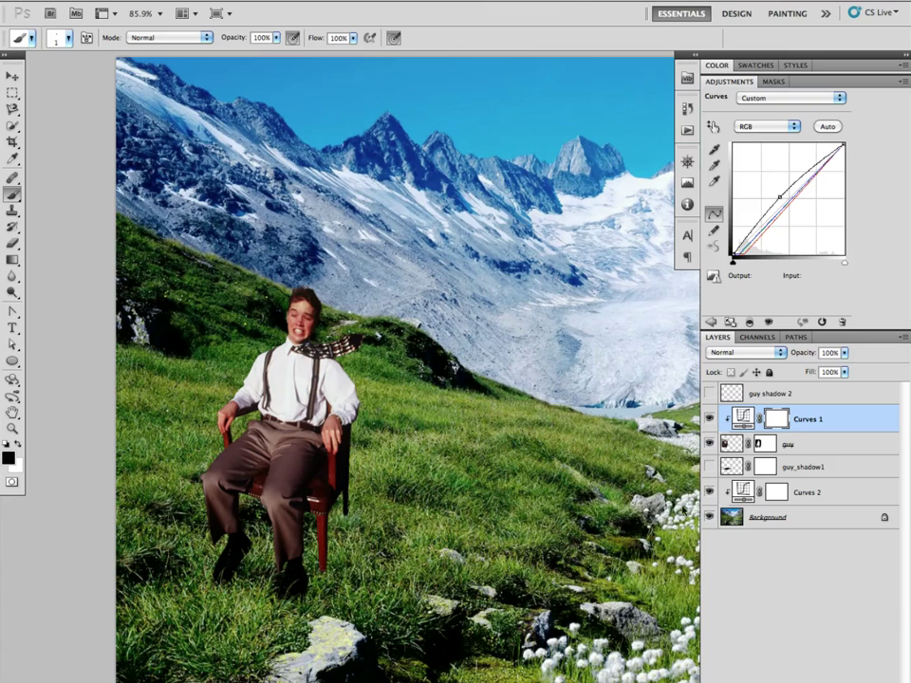
{"action": "left_click", "coordinate": [852, 461]}
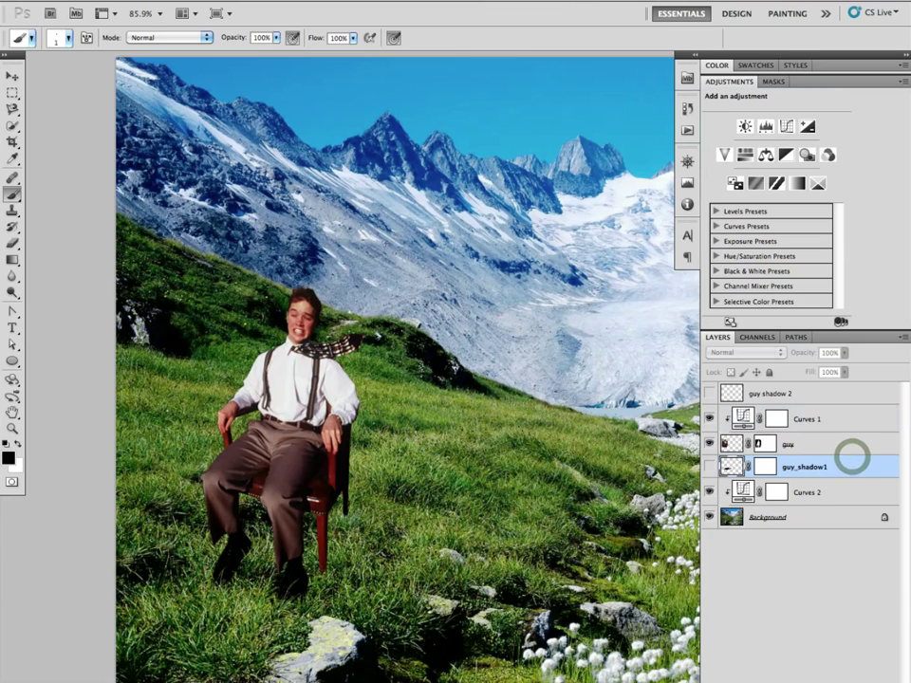
{"action": "key", "text": "ctrl+shift+alt+n"}
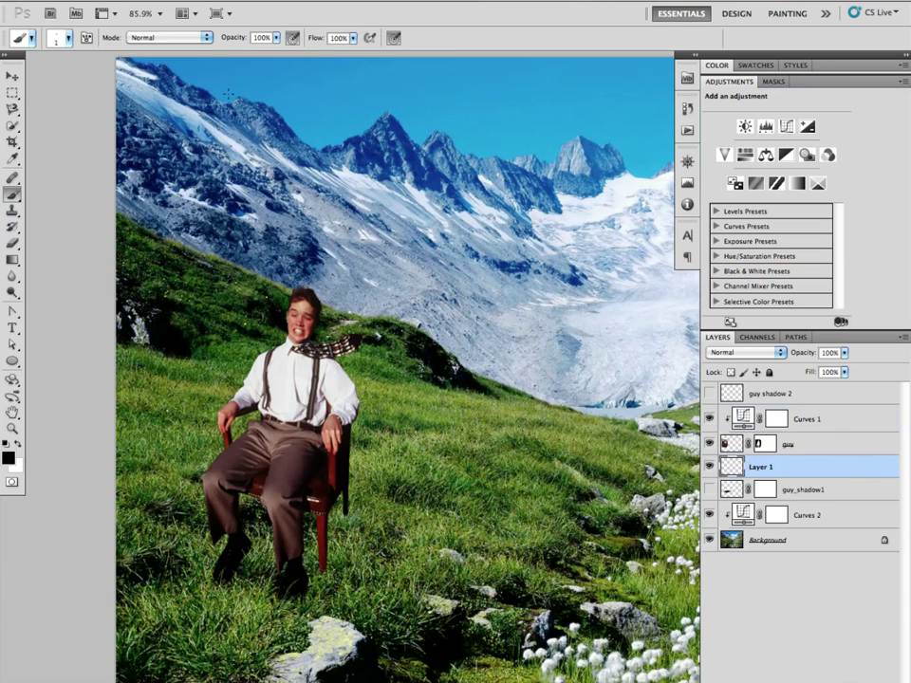
Step: Paint a black shadow on the grass beside the chair using a 100 px soft-edged brush at 13% opacity
{"action": "key", "text": "bracketright"}
{"action": "key", "text": "bracketright"}
{"action": "key", "text": "bracketright"}
{"action": "key", "text": "bracketright"}
{"action": "key", "text": "bracketright"}
{"action": "key", "text": "bracketright"}
{"action": "key", "text": "bracketright"}
{"action": "key", "text": "bracketright"}
{"action": "key", "text": "bracketright"}
{"action": "key", "text": "bracketright"}
{"action": "key", "text": "bracketright"}
{"action": "key", "text": "bracketright"}
{"action": "key", "text": "bracketright"}
{"action": "key", "text": "bracketright"}
{"action": "key", "text": "bracketright"}
{"action": "key", "text": "bracketright"}
{"action": "key", "text": "bracketright"}
{"action": "left_click_drag", "start_coordinate": [232, 36], "coordinate": [173, 34]}
{"action": "right_click", "coordinate": [418, 543]}
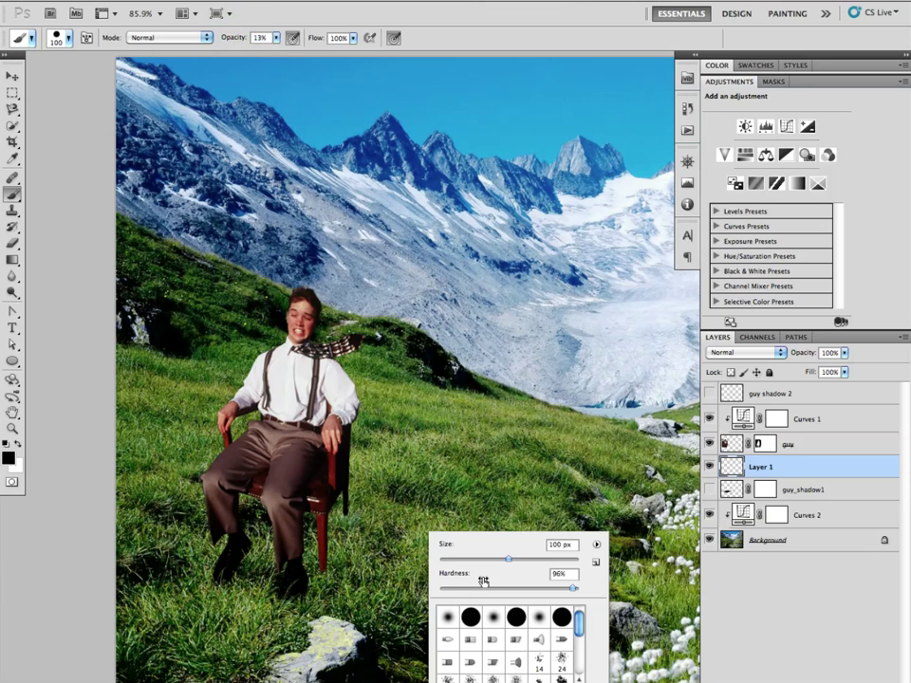
{"action": "left_click_drag", "start_coordinate": [481, 589], "coordinate": [440, 589]}
{"action": "key", "text": "Return"}
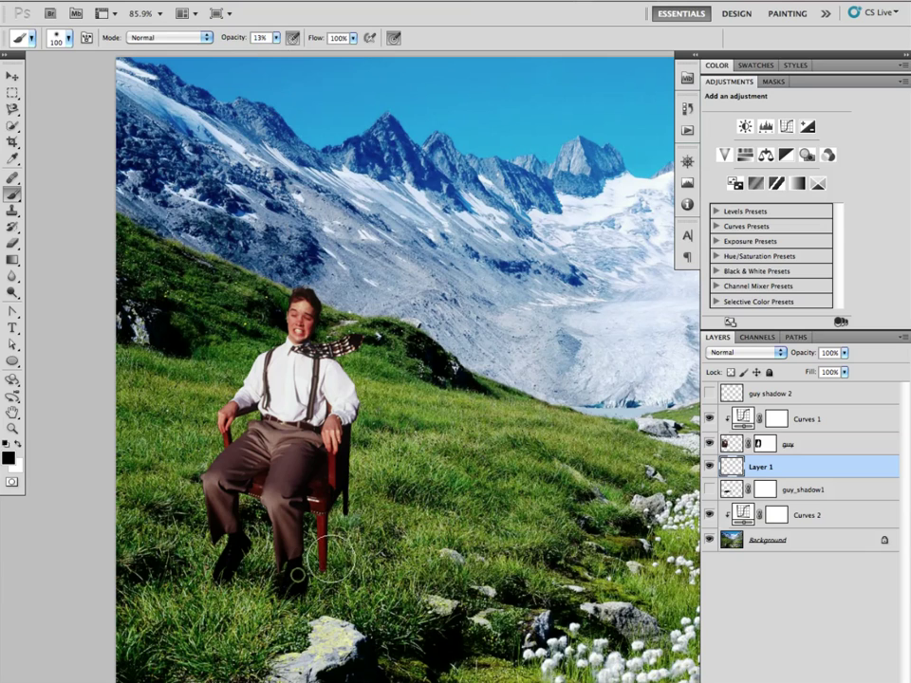
{"action": "mouse_move", "coordinate": [364, 537]}
{"action": "left_mouse_down"}
{"action": "mouse_move", "coordinate": [283, 540]}
{"action": "mouse_move", "coordinate": [374, 530]}
{"action": "mouse_move", "coordinate": [354, 523]}
{"action": "mouse_move", "coordinate": [379, 523]}
{"action": "mouse_move", "coordinate": [409, 540]}
{"action": "mouse_move", "coordinate": [358, 558]}
{"action": "mouse_move", "coordinate": [438, 538]}
{"action": "mouse_move", "coordinate": [360, 557]}
{"action": "mouse_move", "coordinate": [383, 531]}
{"action": "mouse_move", "coordinate": [434, 533]}
{"action": "mouse_move", "coordinate": [361, 535]}
{"action": "mouse_move", "coordinate": [336, 559]}
{"action": "mouse_move", "coordinate": [292, 563]}
{"action": "mouse_move", "coordinate": [259, 558]}
{"action": "mouse_move", "coordinate": [269, 548]}
{"action": "mouse_move", "coordinate": [255, 551]}
{"action": "mouse_move", "coordinate": [272, 553]}
{"action": "mouse_move", "coordinate": [291, 532]}
{"action": "mouse_move", "coordinate": [339, 530]}
{"action": "mouse_move", "coordinate": [423, 542]}
{"action": "mouse_move", "coordinate": [337, 543]}
{"action": "mouse_move", "coordinate": [394, 541]}
{"action": "left_mouse_up"}
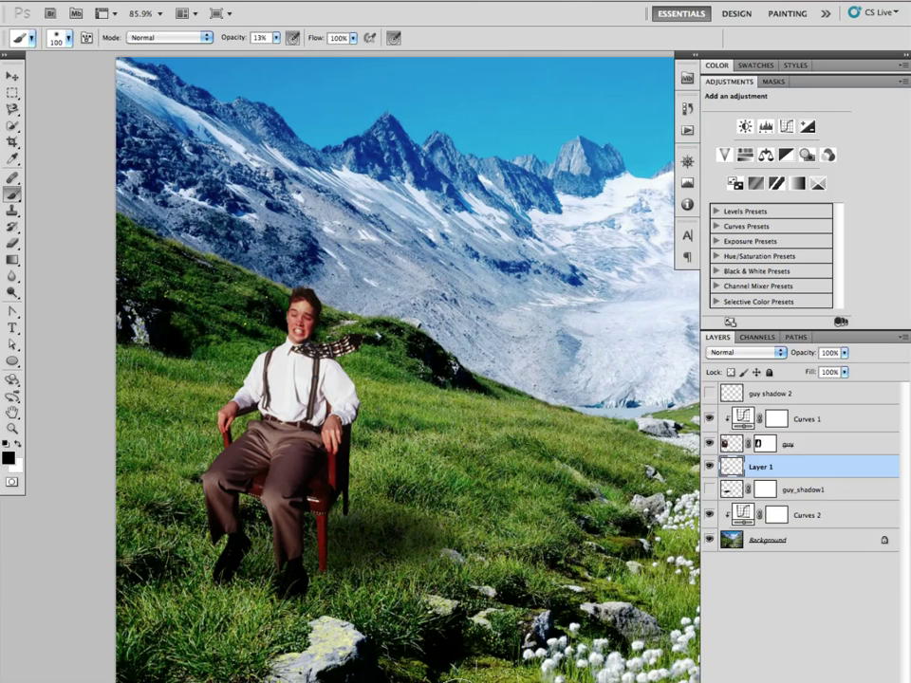
Step: Examine the cast shadow of the foreground rock and the shaded parts of the hillside as references for the man's shadow
{"action": "scroll", "coordinate": [354, 466], "scroll_direction": "down", "scroll_amount": 5}
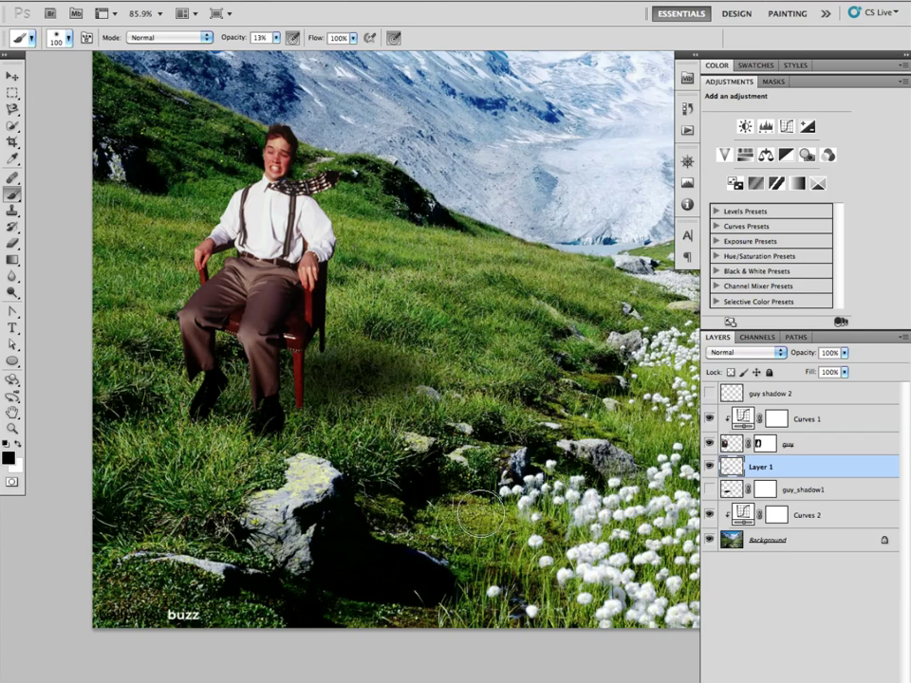
{"action": "scroll", "coordinate": [369, 569], "scroll_direction": "up", "scroll_amount": 5}
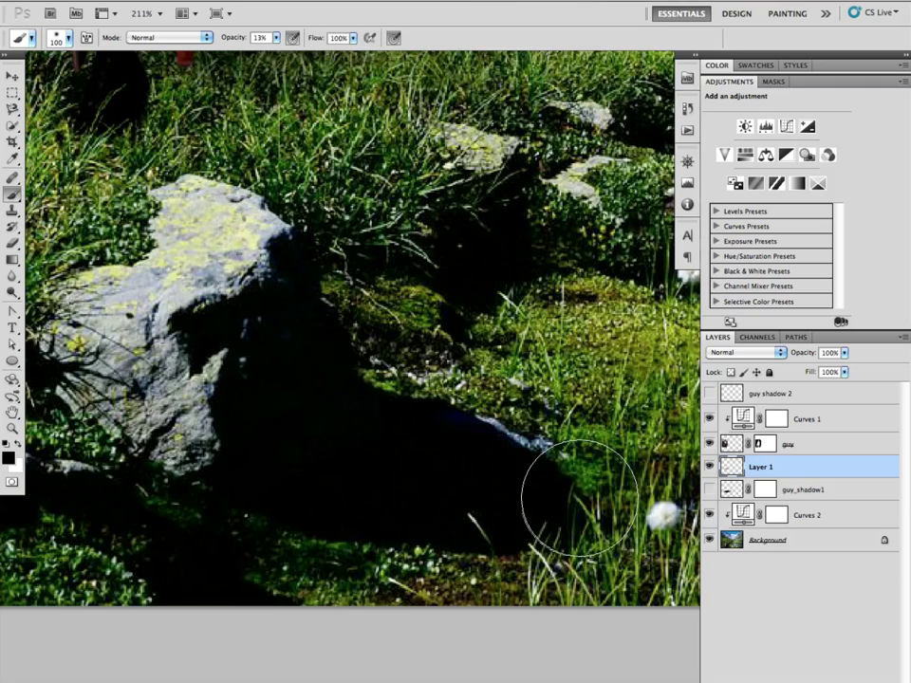
{"action": "left_click_drag", "start_coordinate": [569, 489], "coordinate": [498, 498]}
{"action": "left_click_drag", "start_coordinate": [348, 567], "coordinate": [337, 531]}
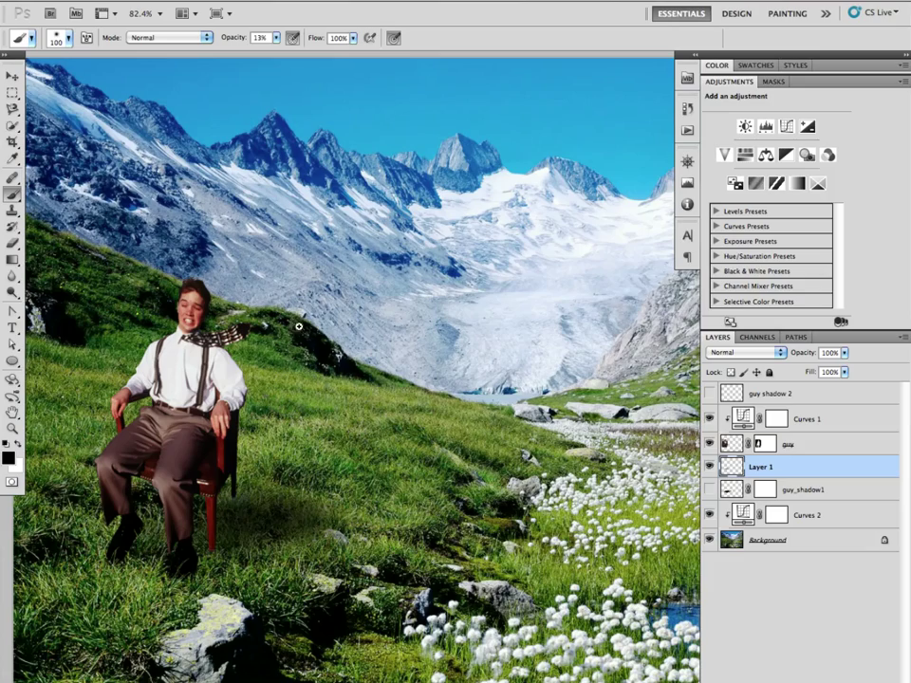
{"action": "scroll", "coordinate": [304, 357], "scroll_direction": "up", "scroll_amount": 5}
{"action": "mouse_move", "coordinate": [329, 319]}
{"action": "left_mouse_down"}
{"action": "mouse_move", "coordinate": [336, 335]}
{"action": "mouse_move", "coordinate": [391, 331]}
{"action": "left_mouse_up"}
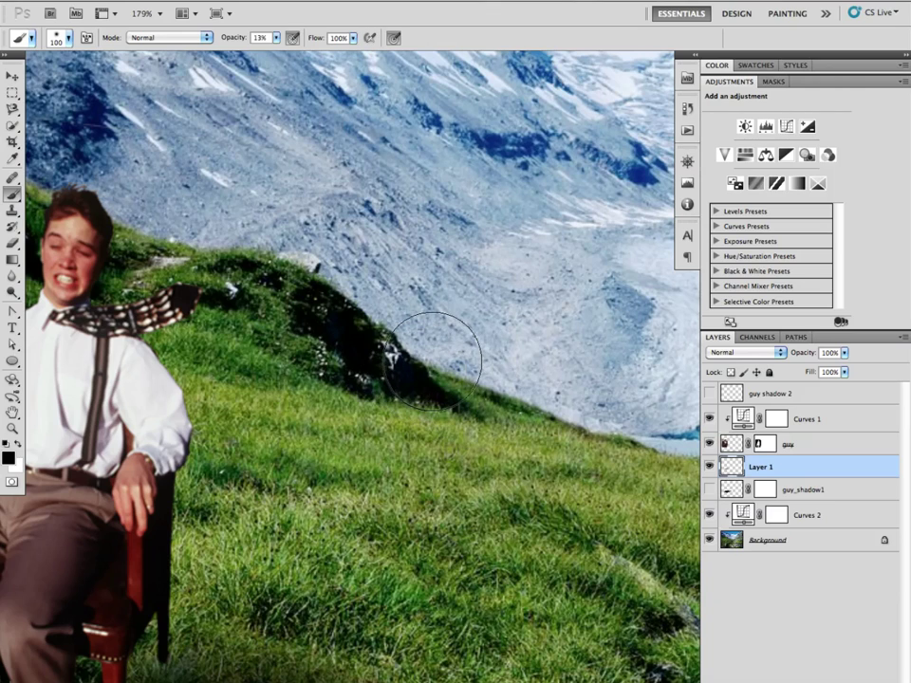
{"action": "mouse_move", "coordinate": [311, 332]}
{"action": "left_mouse_down"}
{"action": "mouse_move", "coordinate": [435, 370]}
{"action": "mouse_move", "coordinate": [586, 395]}
{"action": "mouse_move", "coordinate": [738, 404]}
{"action": "left_mouse_up"}
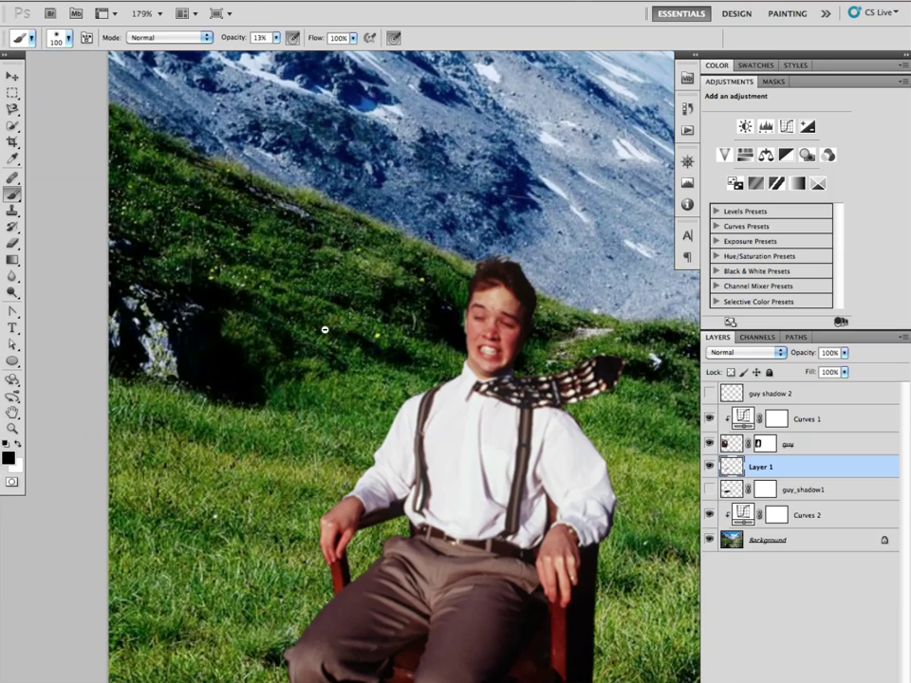
{"action": "scroll", "coordinate": [325, 329], "scroll_direction": "down", "scroll_amount": 2}
{"action": "left_click_drag", "start_coordinate": [464, 575], "coordinate": [356, 553]}
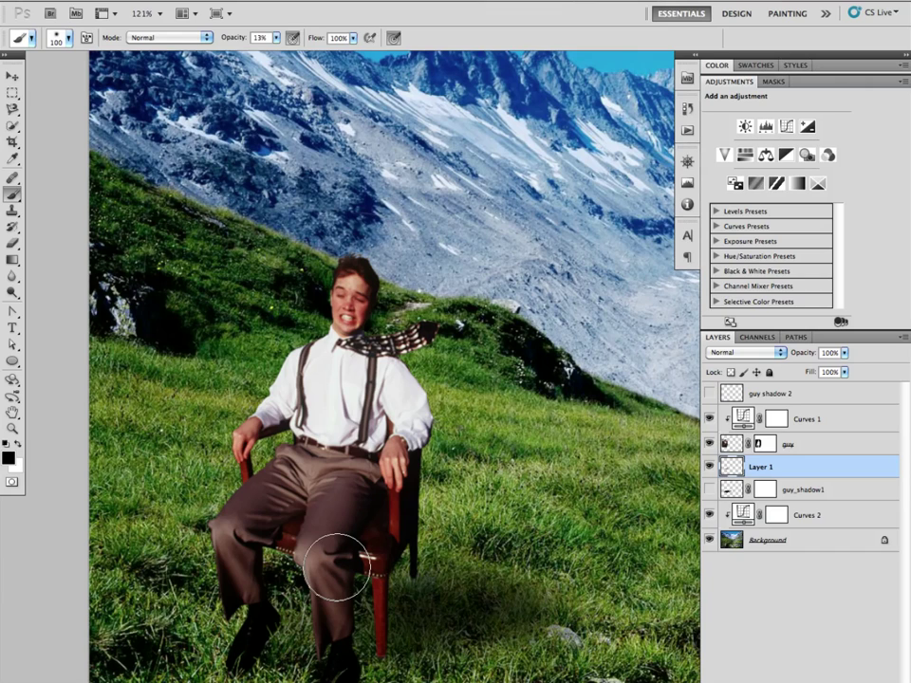
Step: Brush more shadow around the shoes on Layer 1 and delete that entire hand-painted shadow layer
{"action": "left_click", "coordinate": [710, 468]}
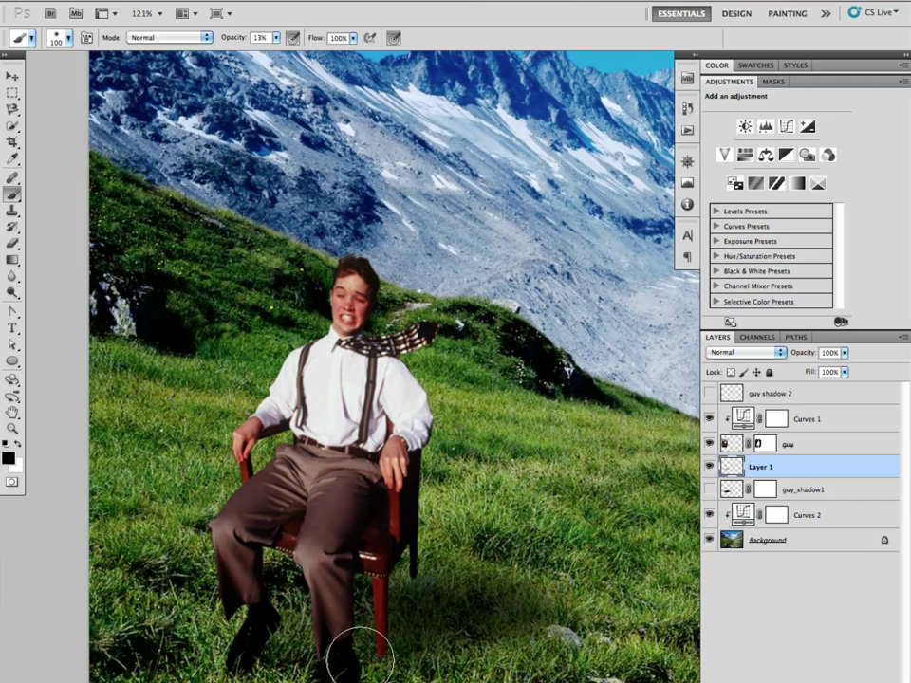
{"action": "mouse_move", "coordinate": [361, 655]}
{"action": "left_mouse_down"}
{"action": "mouse_move", "coordinate": [426, 628]}
{"action": "mouse_move", "coordinate": [402, 583]}
{"action": "mouse_move", "coordinate": [414, 594]}
{"action": "mouse_move", "coordinate": [394, 603]}
{"action": "mouse_move", "coordinate": [511, 597]}
{"action": "mouse_move", "coordinate": [455, 600]}
{"action": "mouse_move", "coordinate": [412, 579]}
{"action": "mouse_move", "coordinate": [403, 583]}
{"action": "mouse_move", "coordinate": [454, 602]}
{"action": "mouse_move", "coordinate": [403, 589]}
{"action": "mouse_move", "coordinate": [441, 595]}
{"action": "mouse_move", "coordinate": [366, 660]}
{"action": "mouse_move", "coordinate": [390, 644]}
{"action": "mouse_move", "coordinate": [267, 648]}
{"action": "mouse_move", "coordinate": [303, 637]}
{"action": "mouse_move", "coordinate": [278, 634]}
{"action": "mouse_move", "coordinate": [315, 611]}
{"action": "mouse_move", "coordinate": [321, 625]}
{"action": "mouse_move", "coordinate": [315, 614]}
{"action": "mouse_move", "coordinate": [436, 626]}
{"action": "mouse_move", "coordinate": [255, 649]}
{"action": "left_mouse_up"}
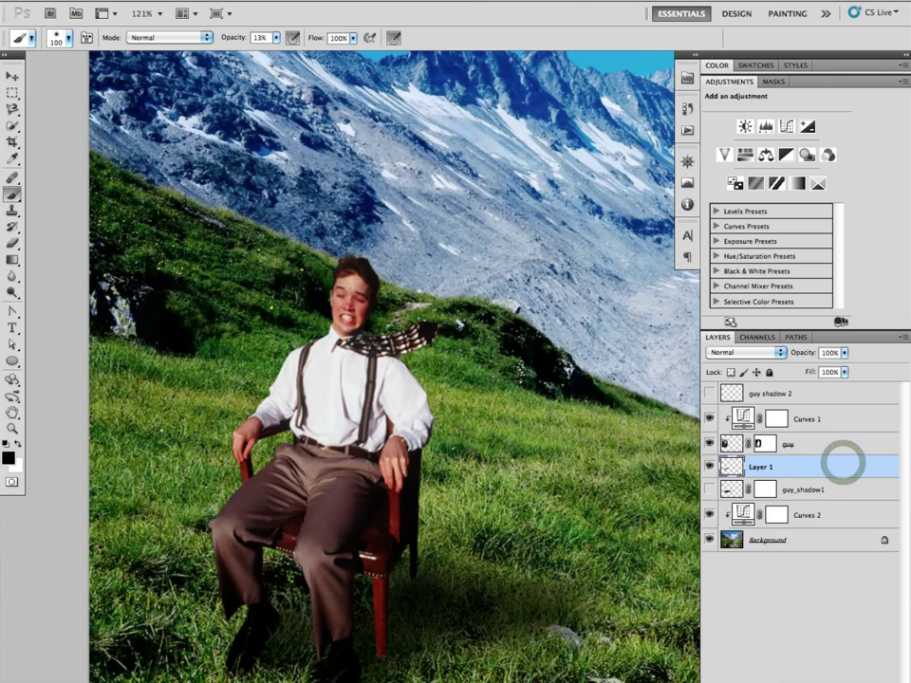
{"action": "key", "text": "Delete"}
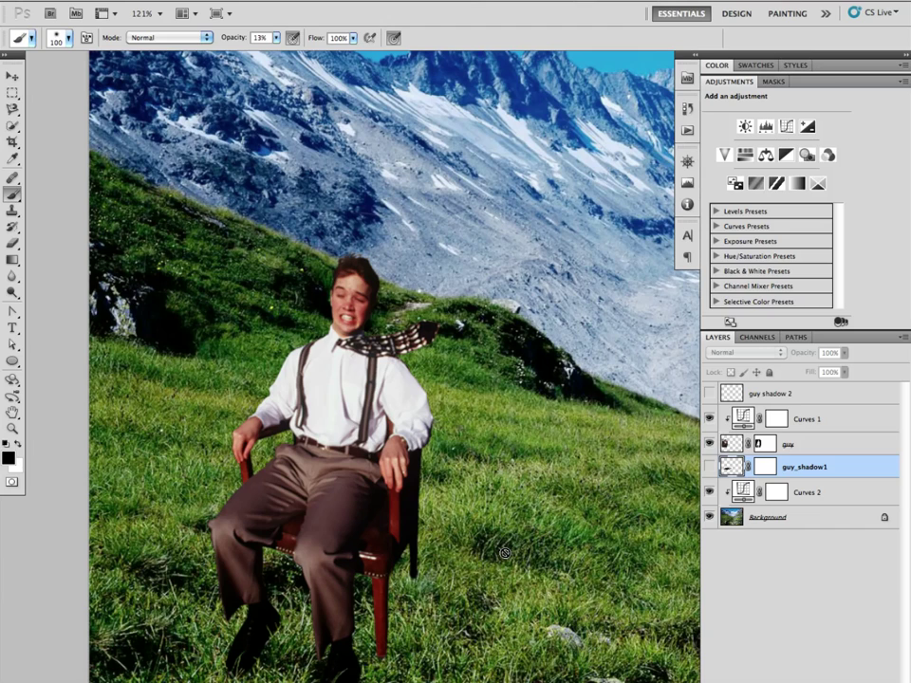
Step: Duplicate the guy layer as "guy copy" and place the copy directly beneath the original
{"action": "left_click", "coordinate": [869, 437]}
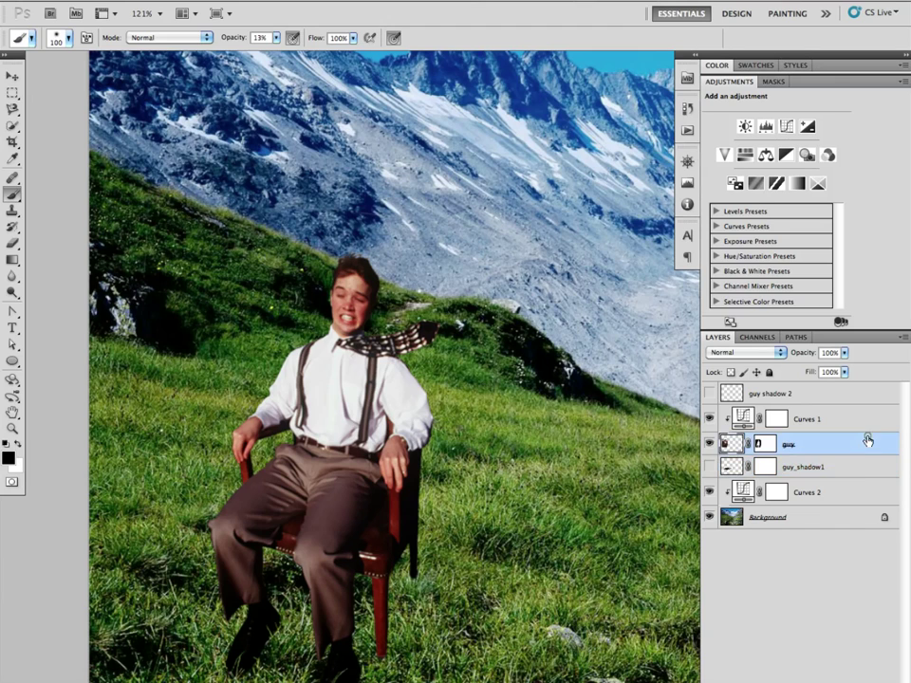
{"action": "right_click", "coordinate": [867, 437]}
{"action": "left_click", "coordinate": [789, 436]}
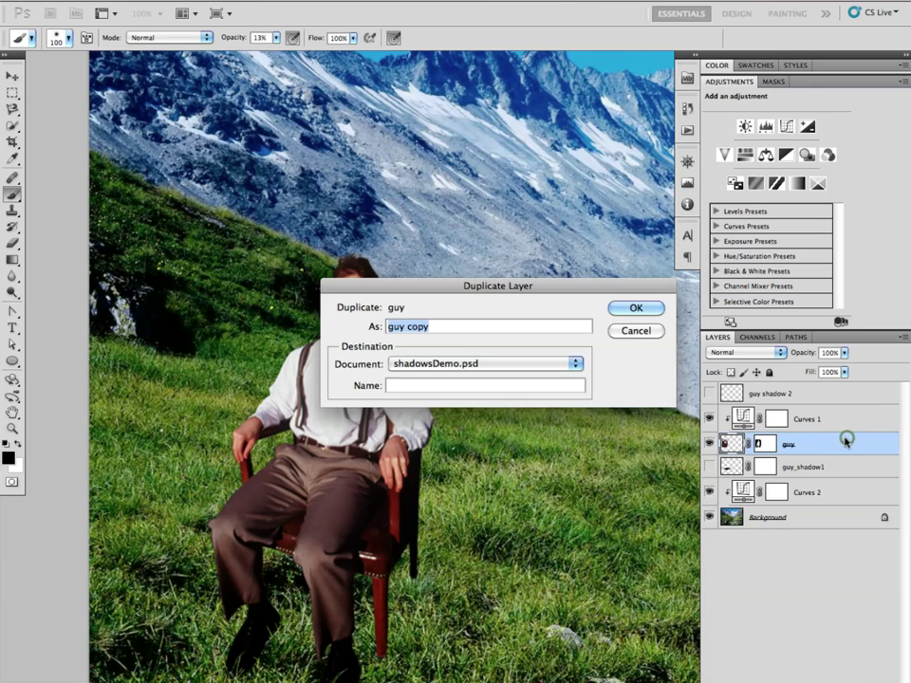
{"action": "left_click", "coordinate": [641, 309]}
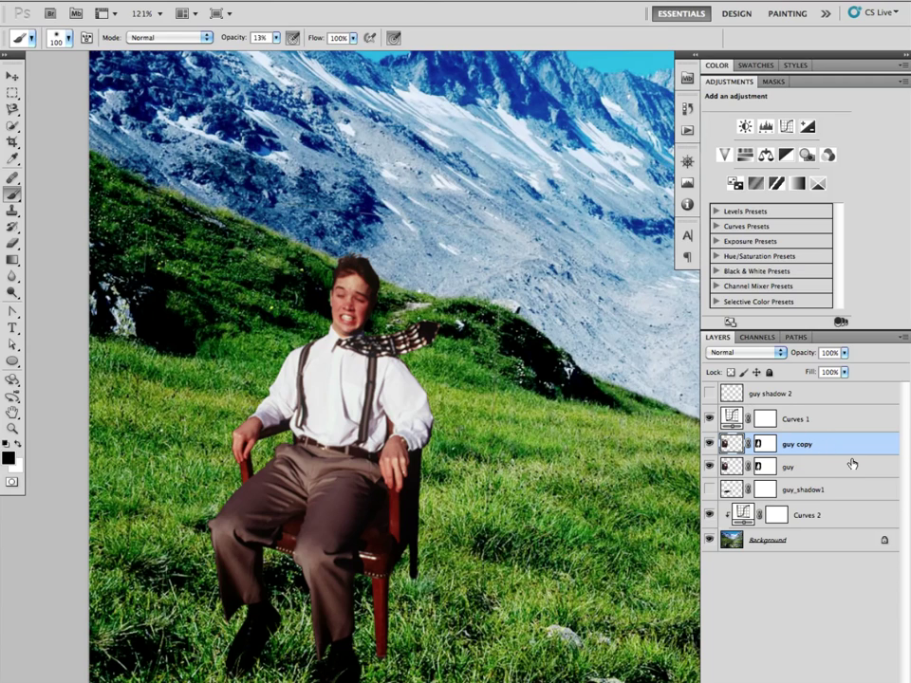
{"action": "left_click_drag", "start_coordinate": [850, 454], "coordinate": [850, 486]}
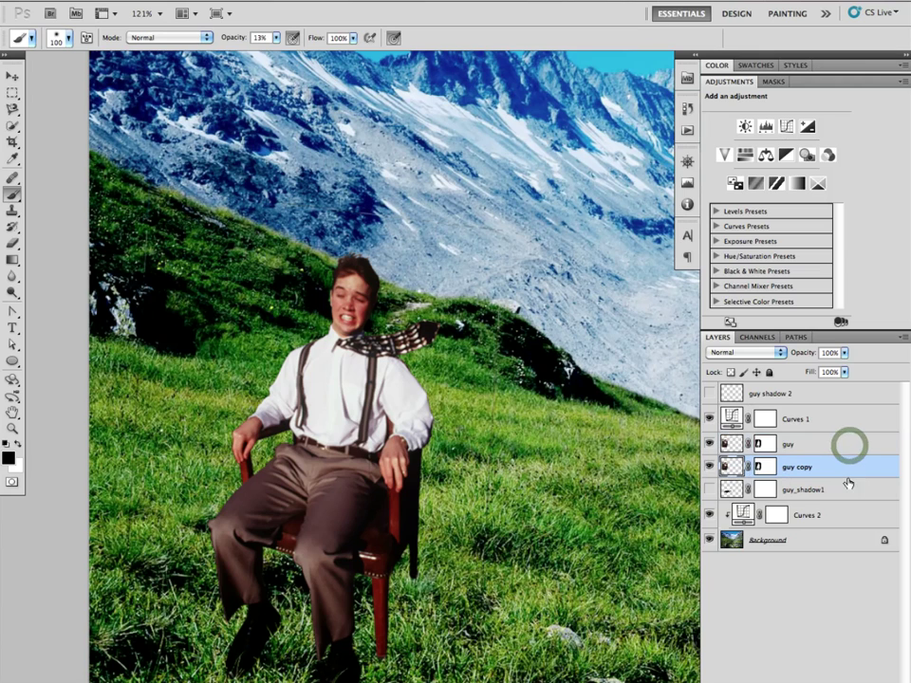
Step: Clip the Curves 1 adjustment to the guy layer and hide that layer, leaving guy copy selected
{"action": "left_click", "coordinate": [833, 419]}
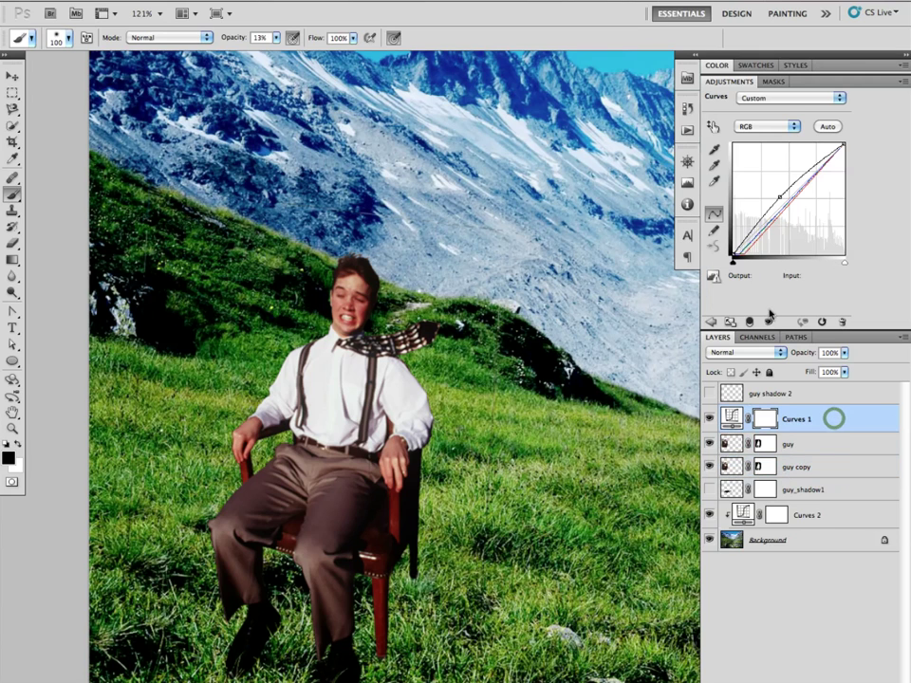
{"action": "left_click", "coordinate": [750, 324]}
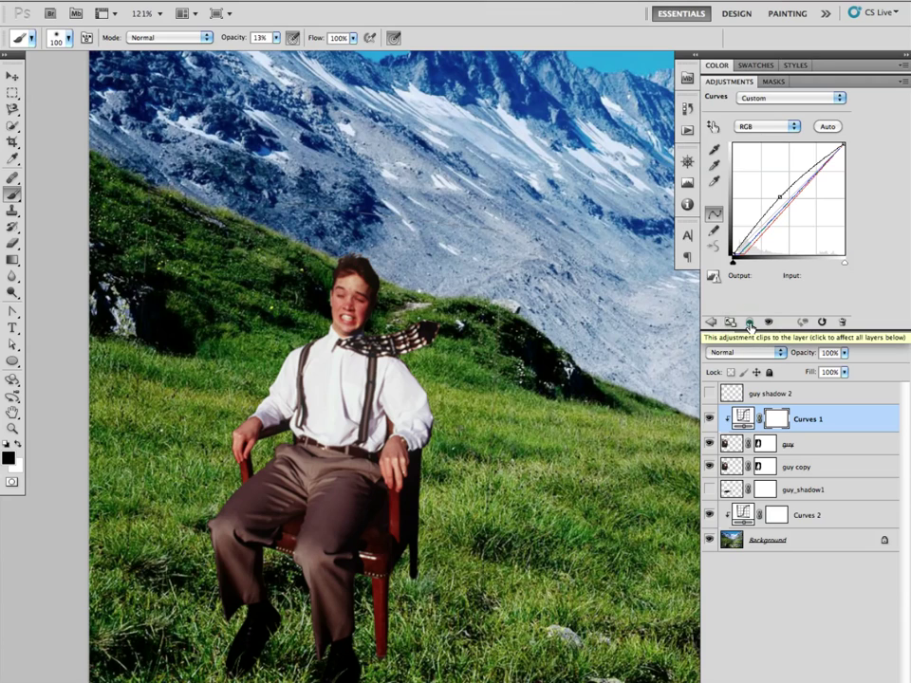
{"action": "left_click", "coordinate": [796, 467]}
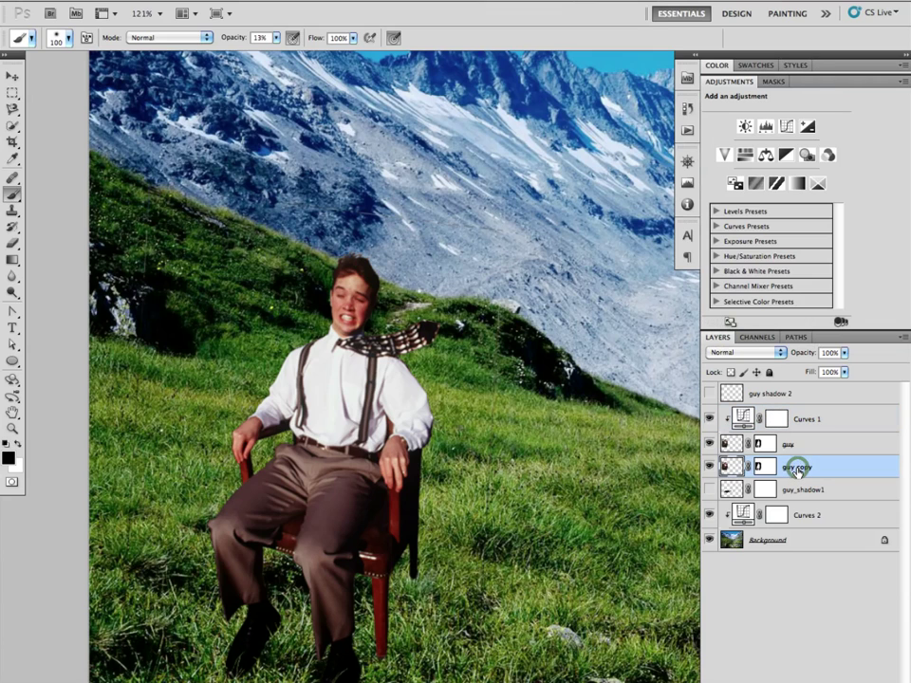
{"action": "left_click", "coordinate": [709, 418]}
{"action": "left_click", "coordinate": [709, 419]}
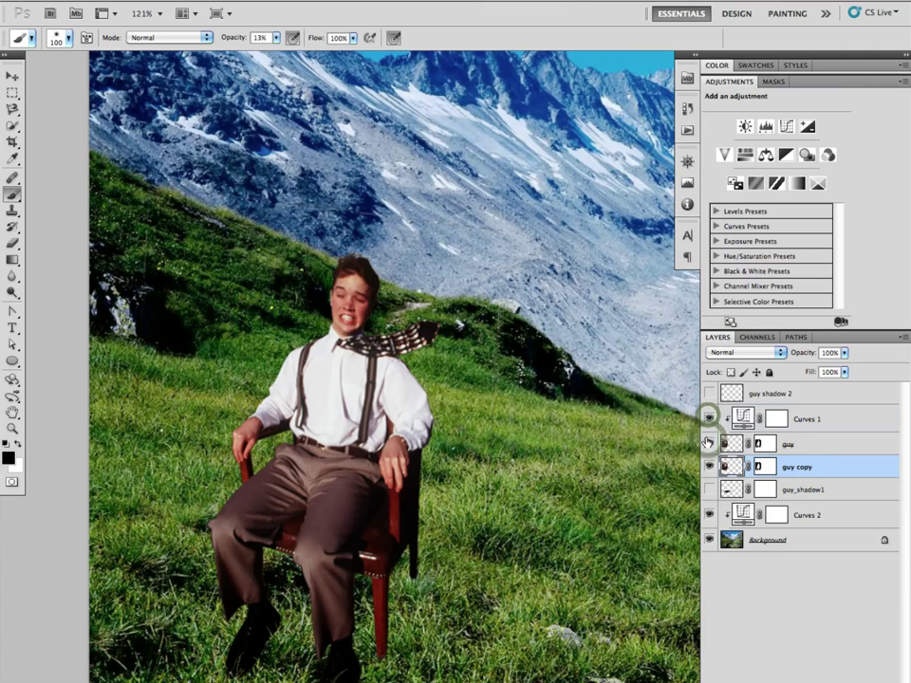
{"action": "left_click", "coordinate": [707, 442]}
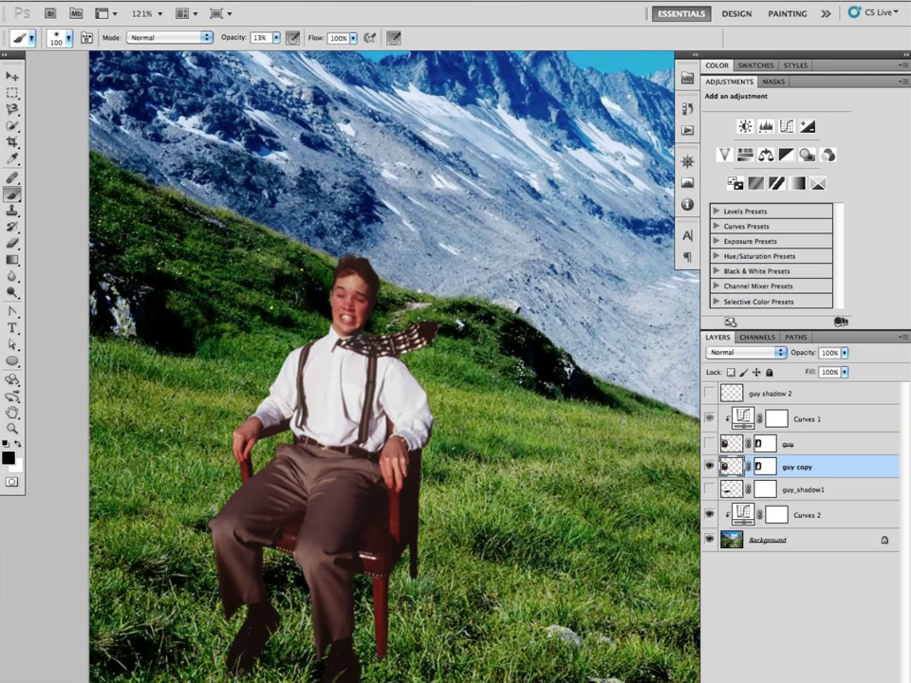
Step: Try filling the guy copy layer with black and deleting its layer mask, and undo both changes
{"action": "left_click", "coordinate": [147, 1]}
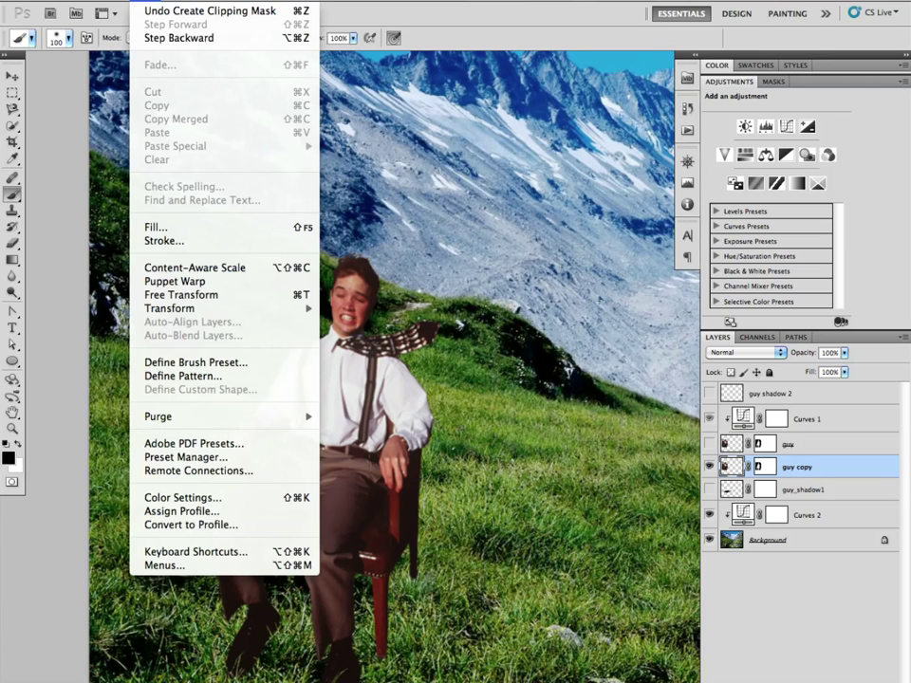
{"action": "left_click", "coordinate": [175, 229]}
{"action": "left_click", "coordinate": [434, 262]}
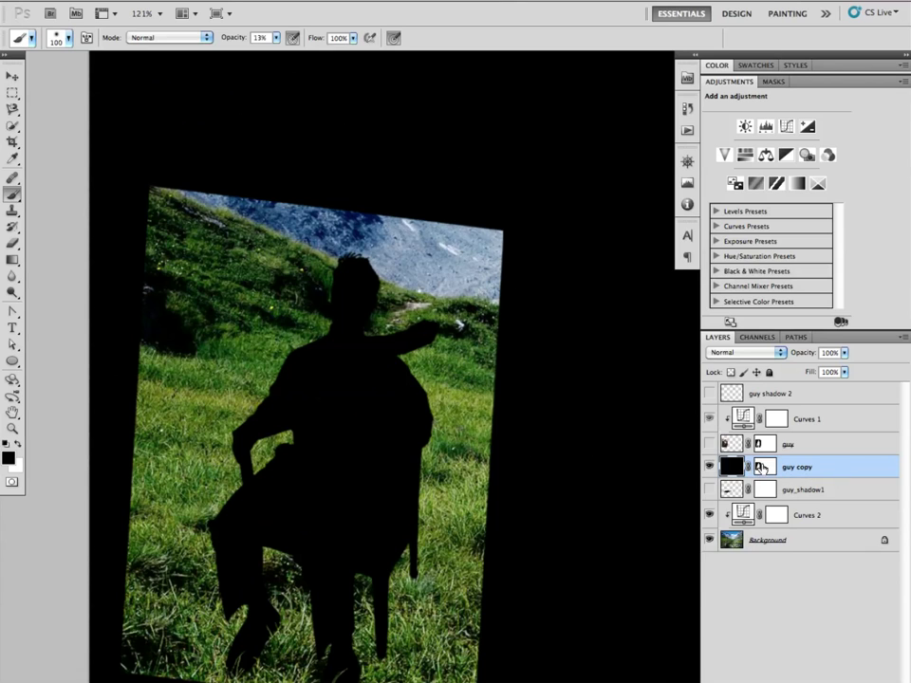
{"action": "right_click", "coordinate": [762, 468]}
{"action": "left_click", "coordinate": [740, 490]}
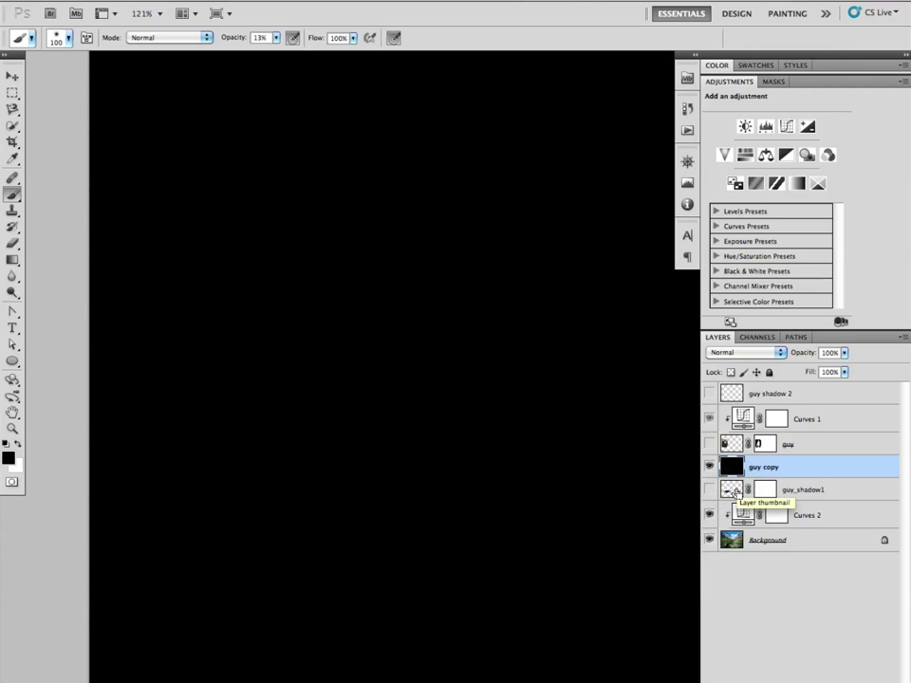
{"action": "key", "text": "super+z"}
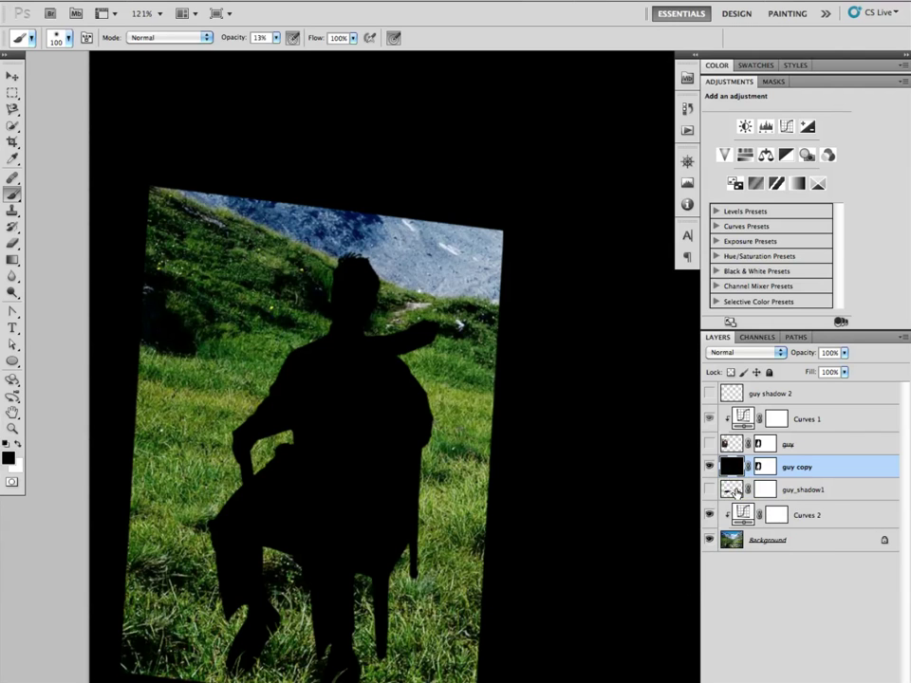
{"action": "key", "text": "super+z"}
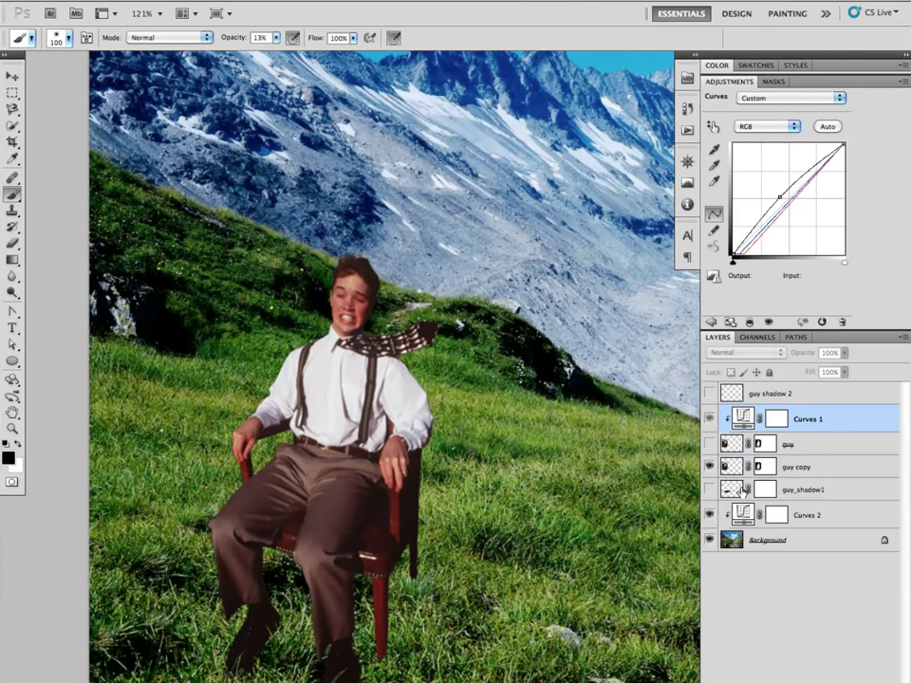
Step: Lock the transparent pixels of the guy copy layer and fill it with black in Normal mode at 100% opacity
{"action": "left_click", "coordinate": [814, 467]}
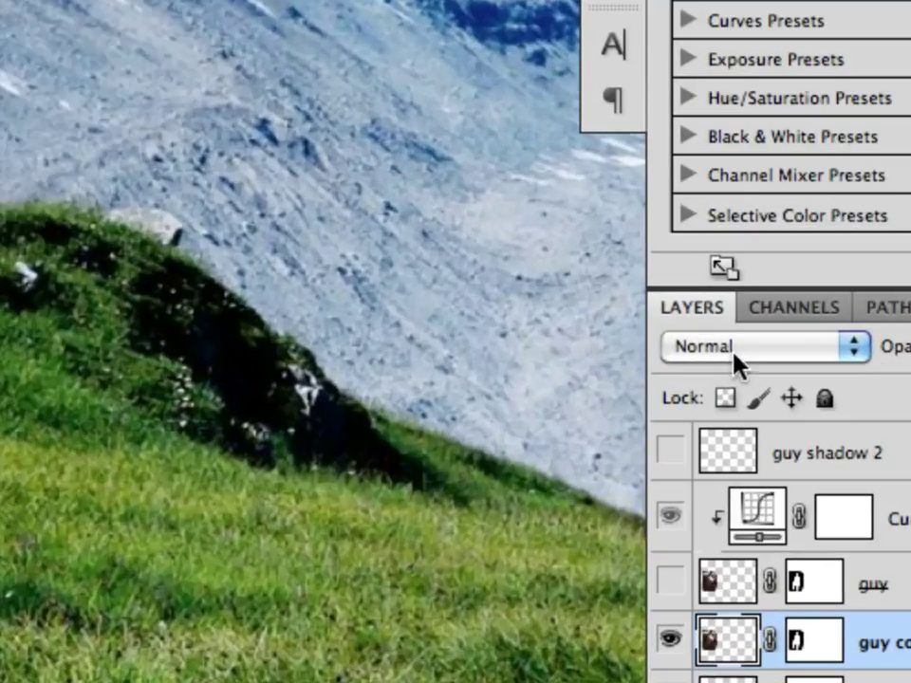
{"action": "left_click", "coordinate": [727, 400]}
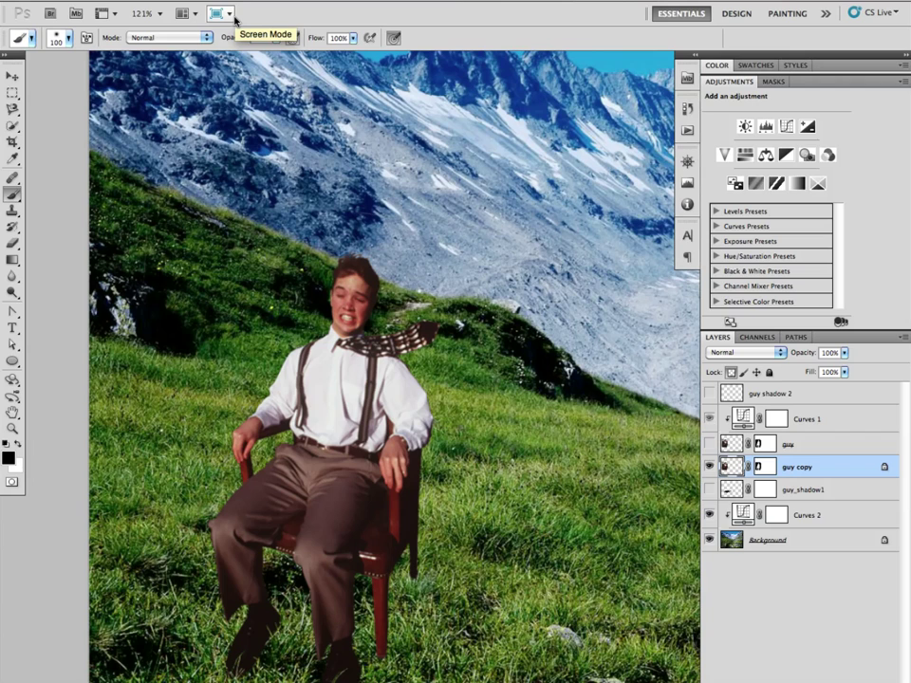
{"action": "left_click", "coordinate": [147, 0]}
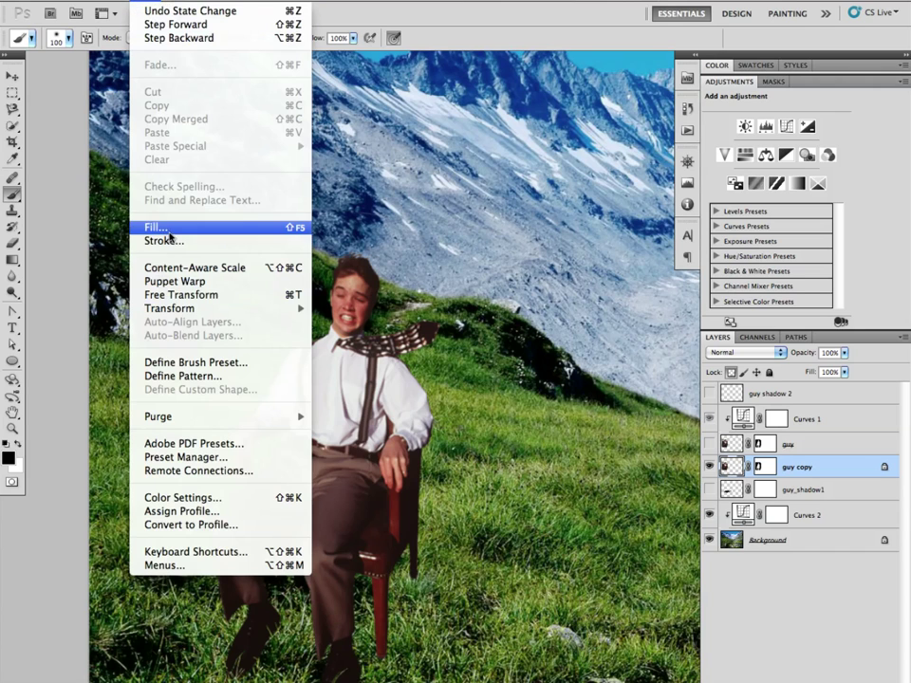
{"action": "left_click", "coordinate": [155, 227]}
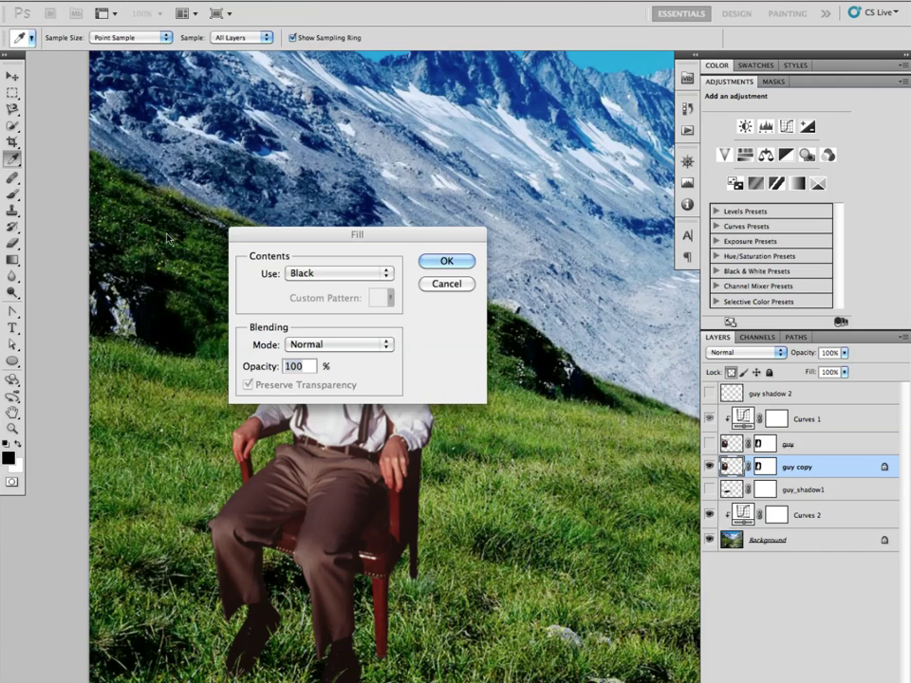
{"action": "left_click", "coordinate": [434, 261]}
{"action": "key", "text": "b"}
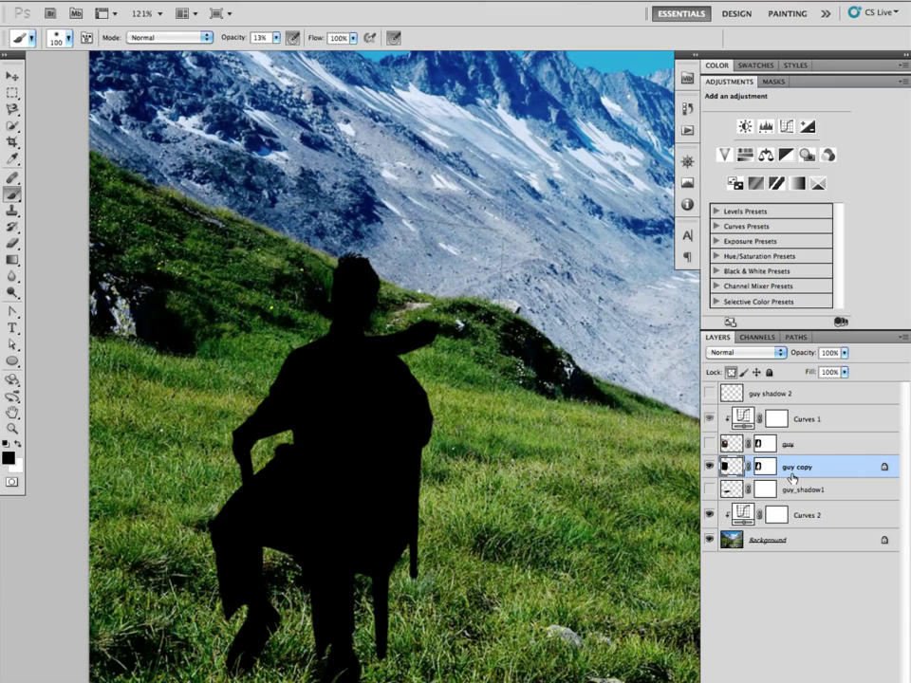
Step: Try deleting the layer mask of the black guy copy silhouette and undo the deletion
{"action": "right_click", "coordinate": [776, 467]}
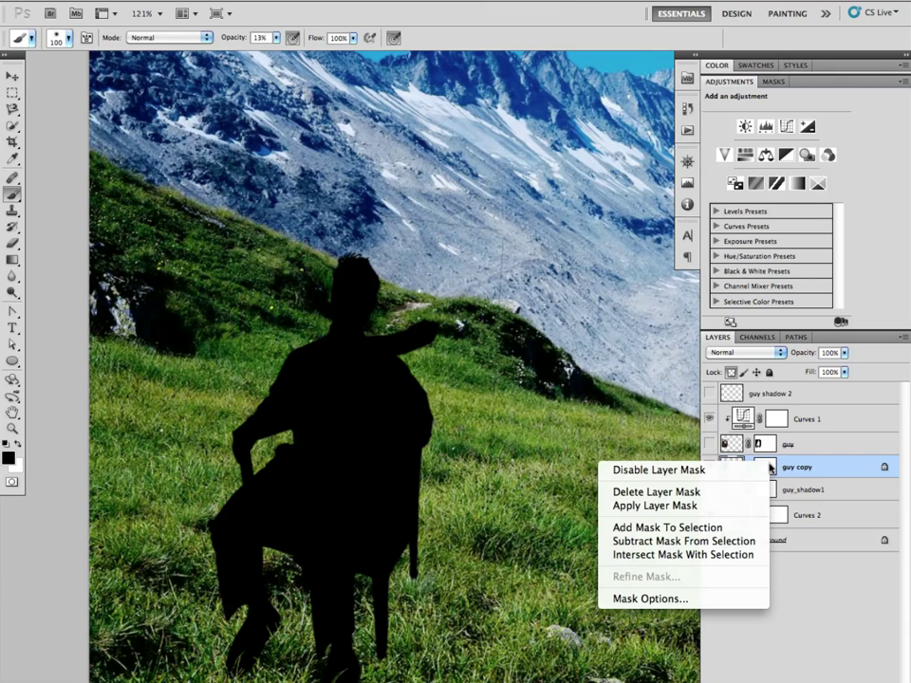
{"action": "left_click", "coordinate": [710, 494]}
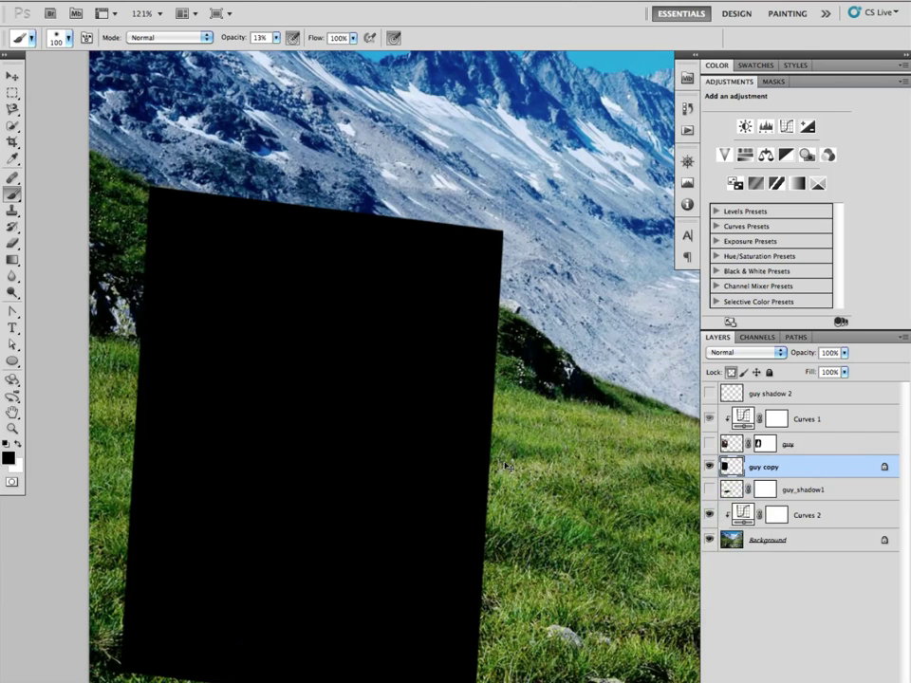
{"action": "key", "text": "ctrl+z"}
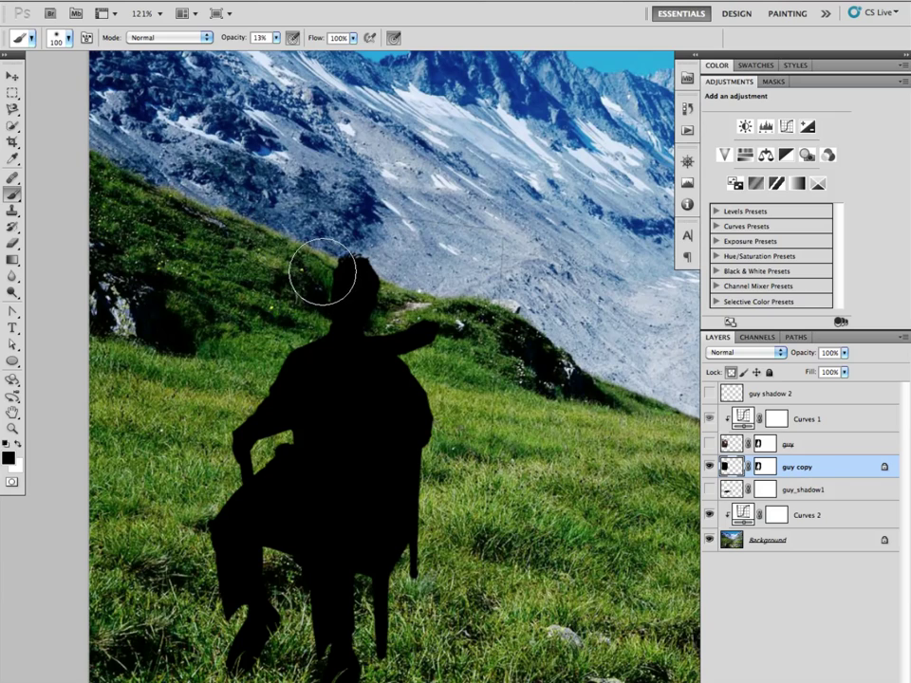
{"action": "left_click_drag", "start_coordinate": [380, 490], "coordinate": [327, 275]}
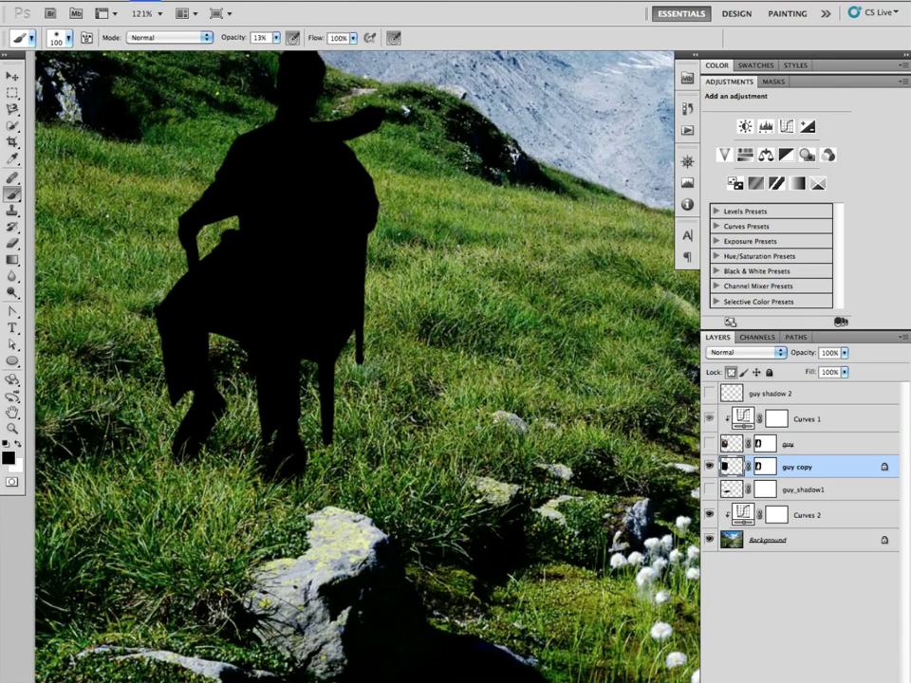
Step: Flip the black guy copy silhouette vertically
{"action": "left_click", "coordinate": [152, 1]}
{"action": "mouse_move", "coordinate": [176, 309]}
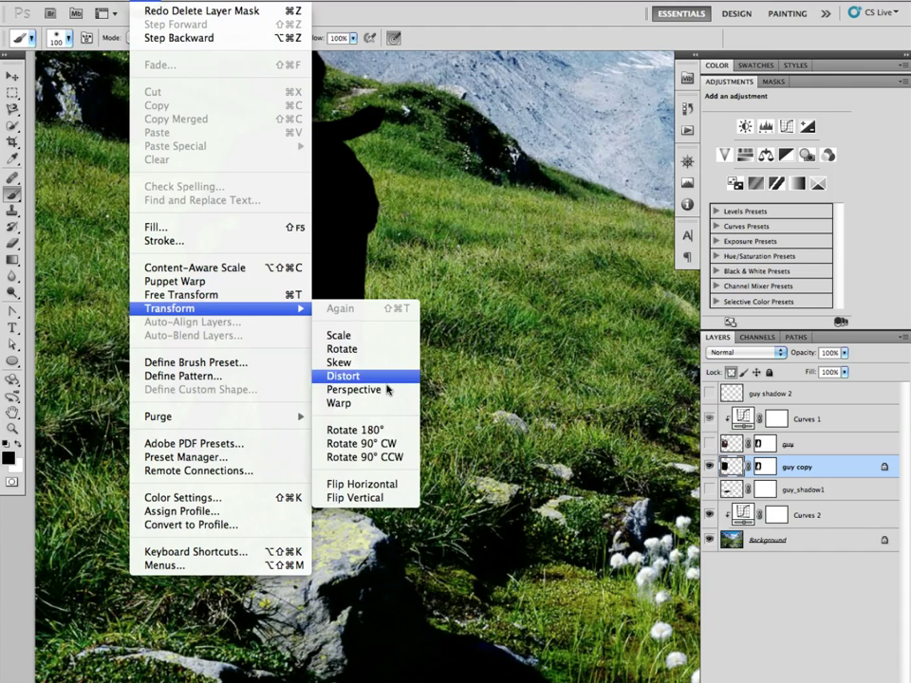
{"action": "left_click", "coordinate": [357, 497]}
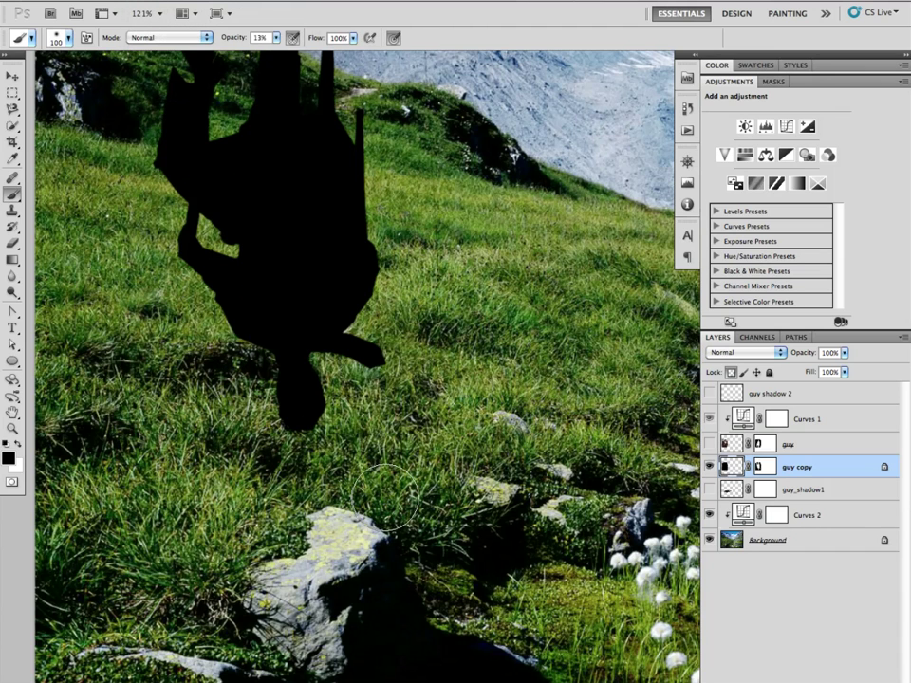
Step: Show the guy layer again and move the flipped silhouette below the seated man so it extends downward from his feet
{"action": "left_click", "coordinate": [11, 78]}
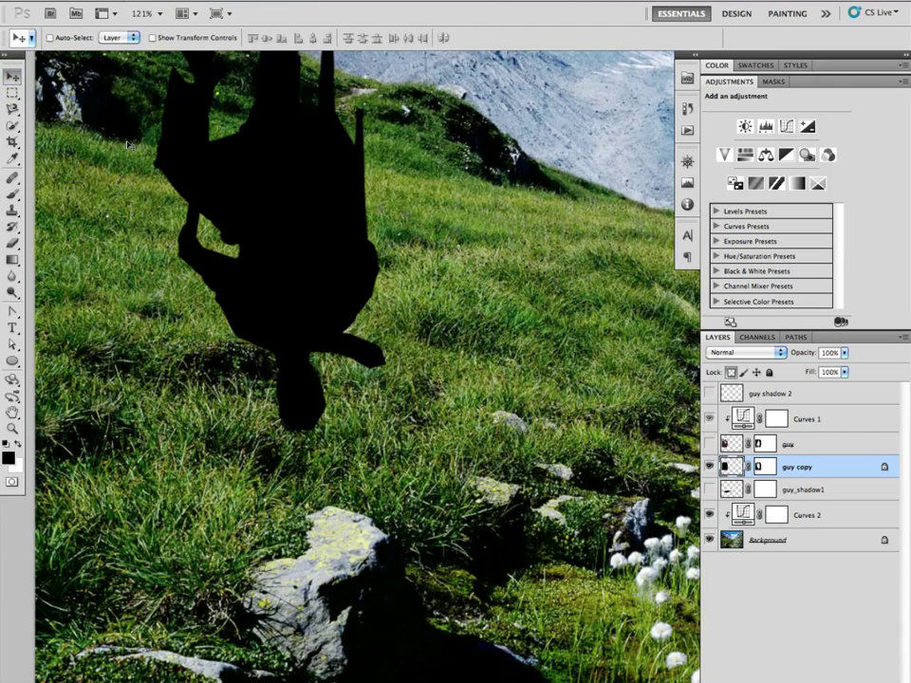
{"action": "left_click", "coordinate": [710, 445]}
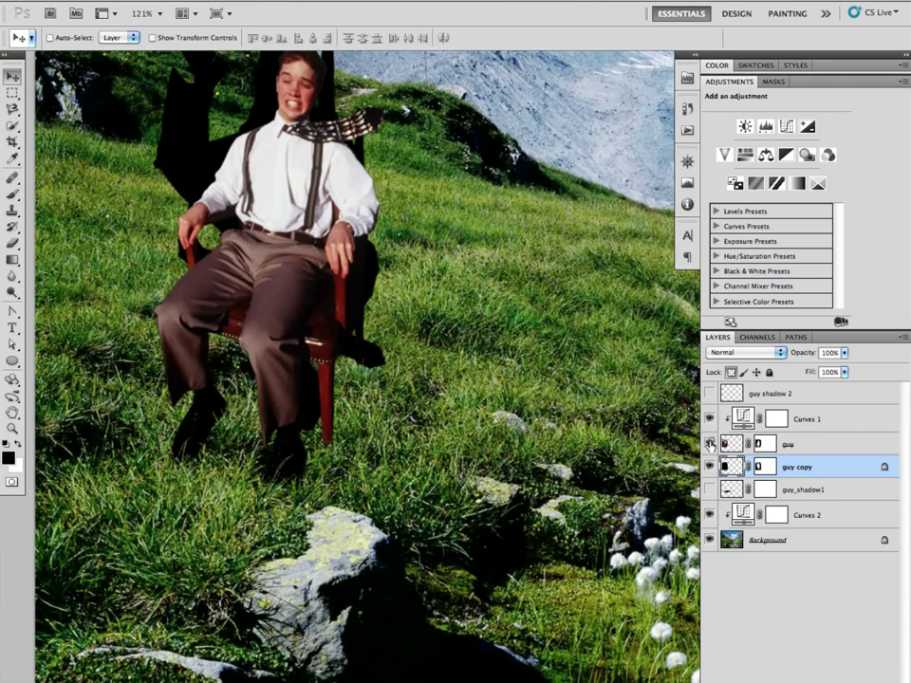
{"action": "left_click_drag", "start_coordinate": [363, 310], "coordinate": [365, 593]}
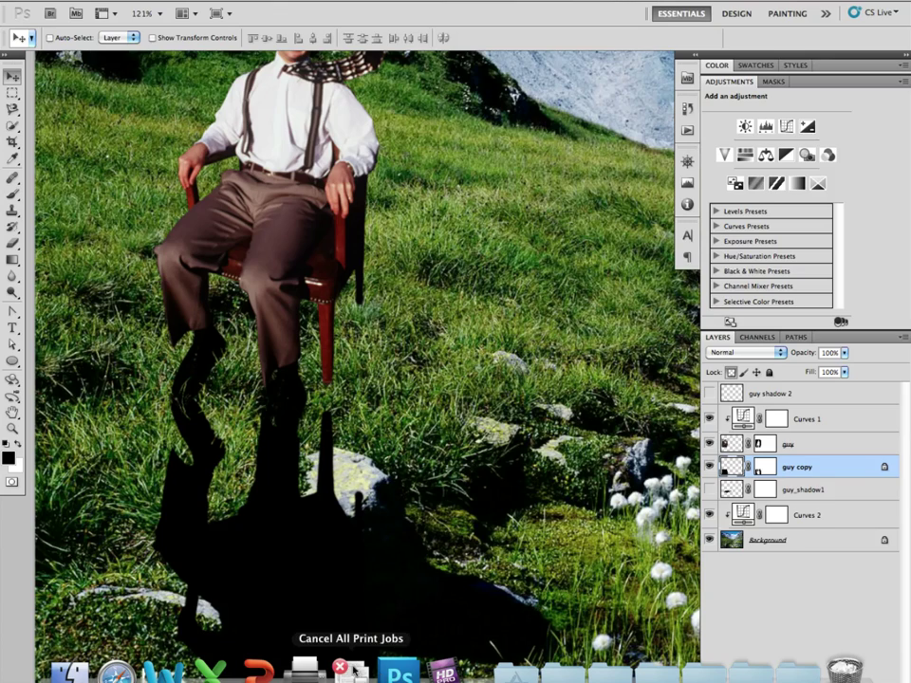
{"action": "left_click_drag", "start_coordinate": [381, 606], "coordinate": [278, 511]}
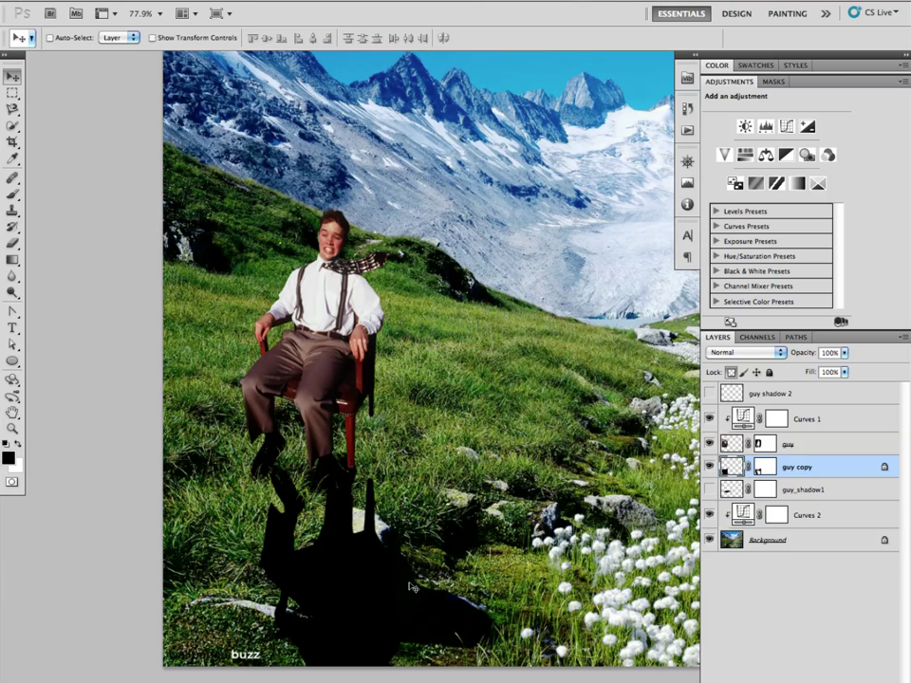
{"action": "key", "text": "ctrl+t"}
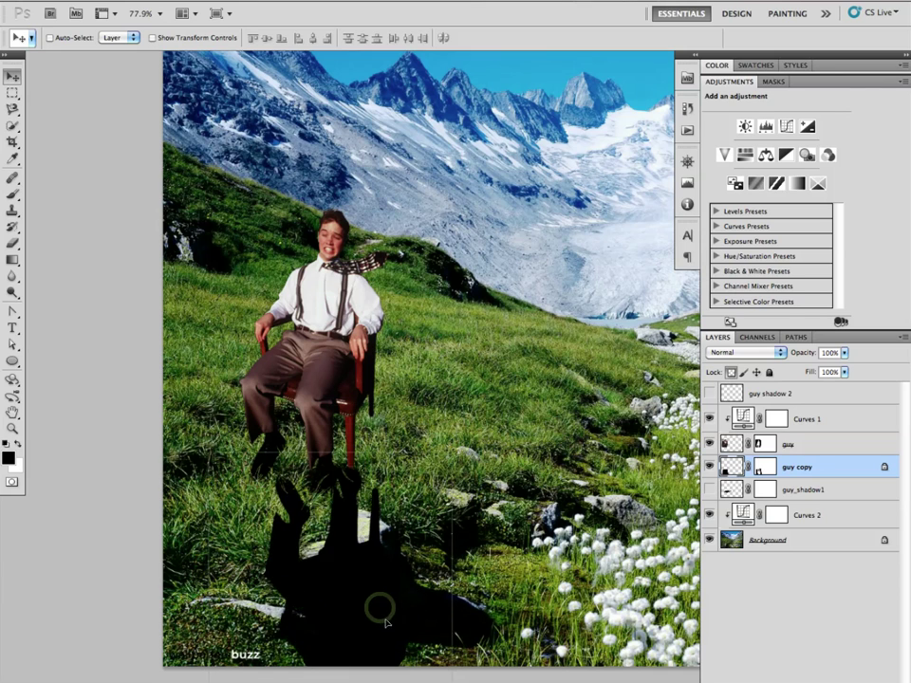
{"action": "left_click_drag", "start_coordinate": [371, 627], "coordinate": [361, 619]}
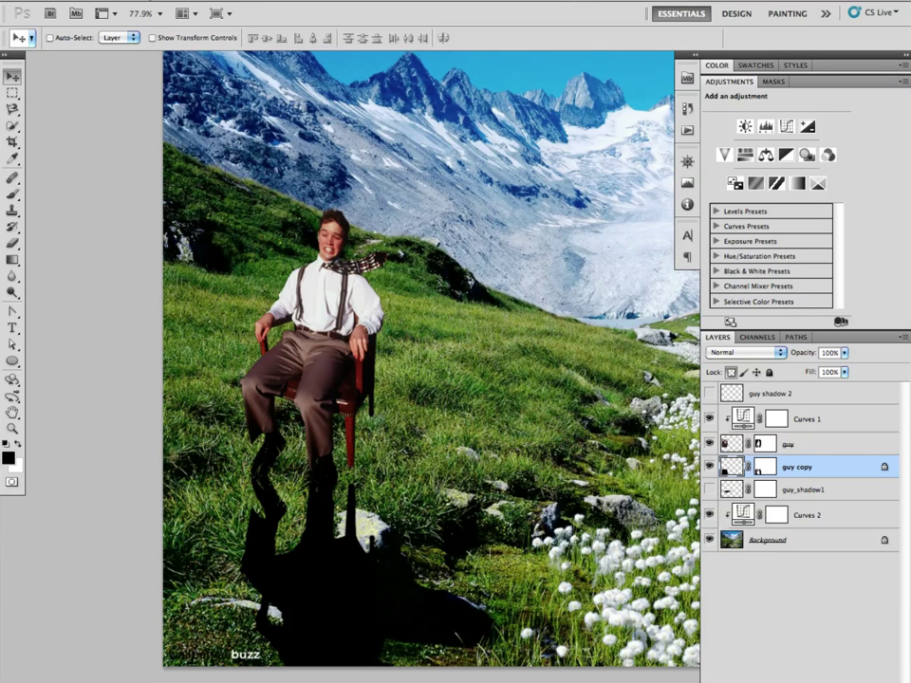
{"action": "left_click", "coordinate": [144, 1]}
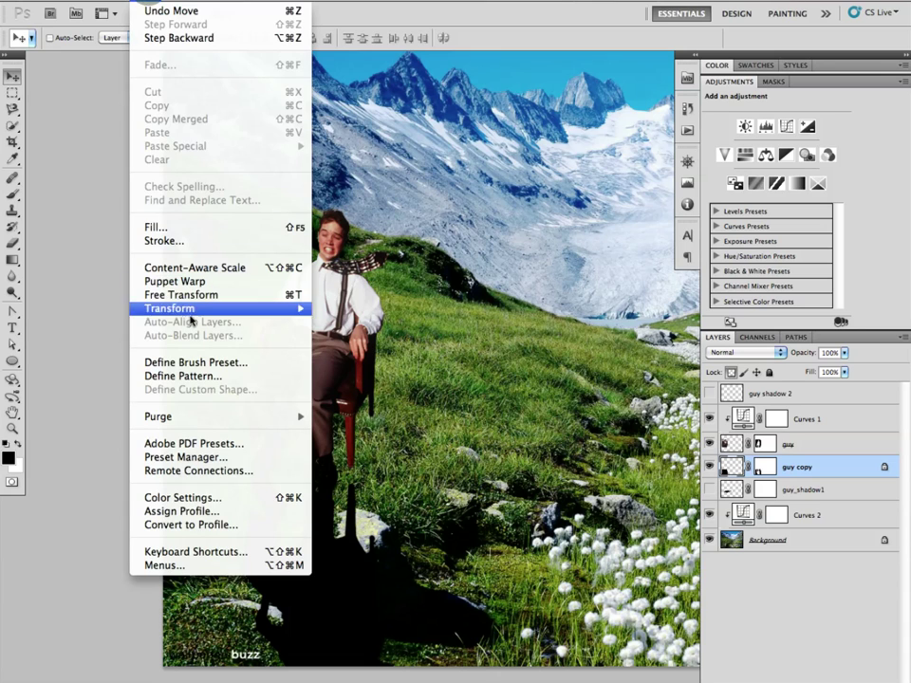
{"action": "mouse_move", "coordinate": [191, 314]}
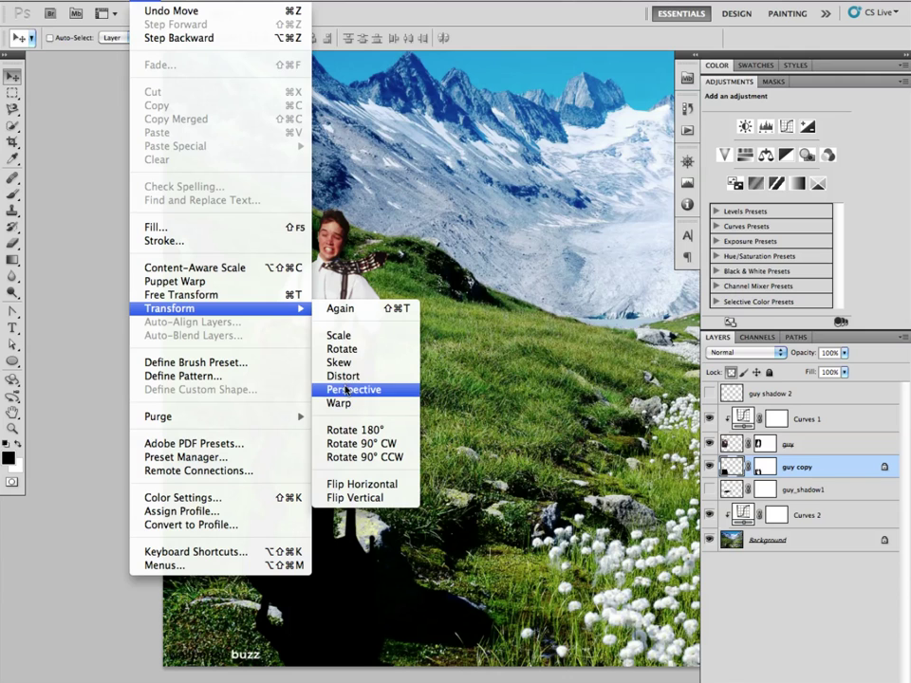
{"action": "left_click", "coordinate": [348, 389]}
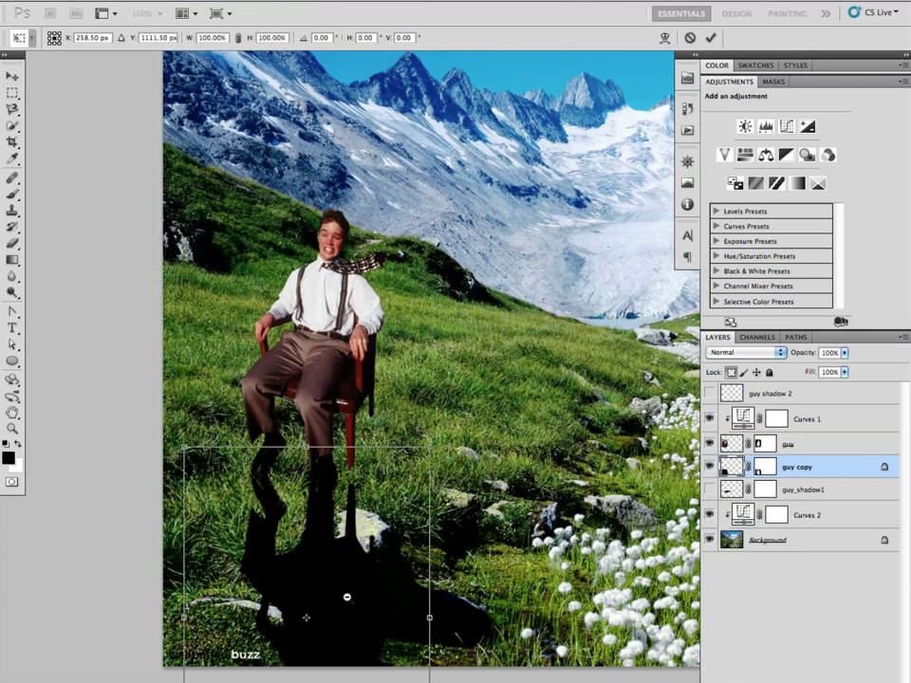
{"action": "left_click", "coordinate": [353, 596], "text": "alt+super"}
{"action": "left_click_drag", "start_coordinate": [388, 559], "coordinate": [315, 407]}
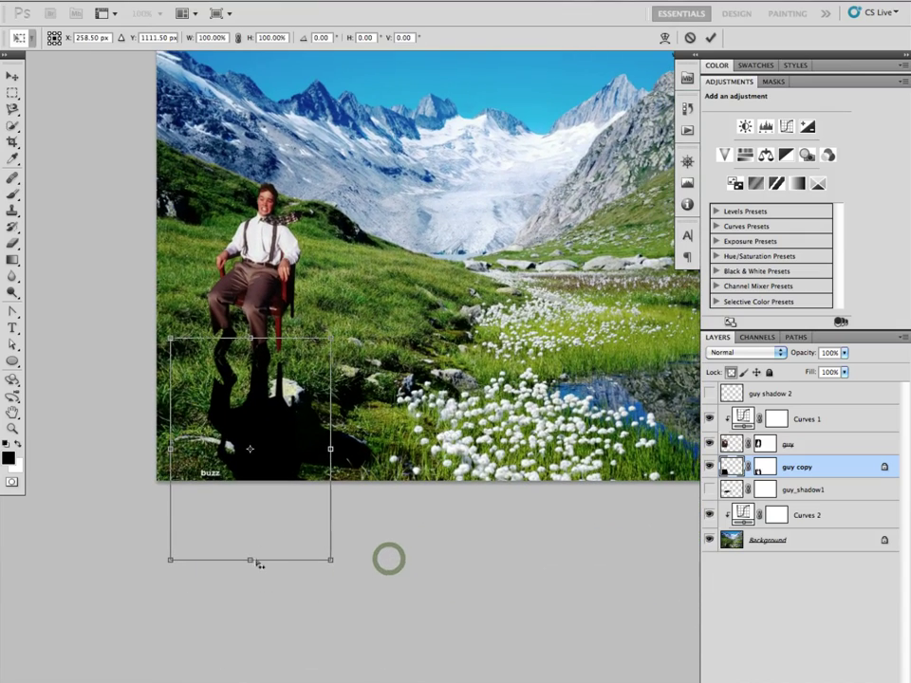
{"action": "left_click_drag", "start_coordinate": [249, 560], "coordinate": [480, 489]}
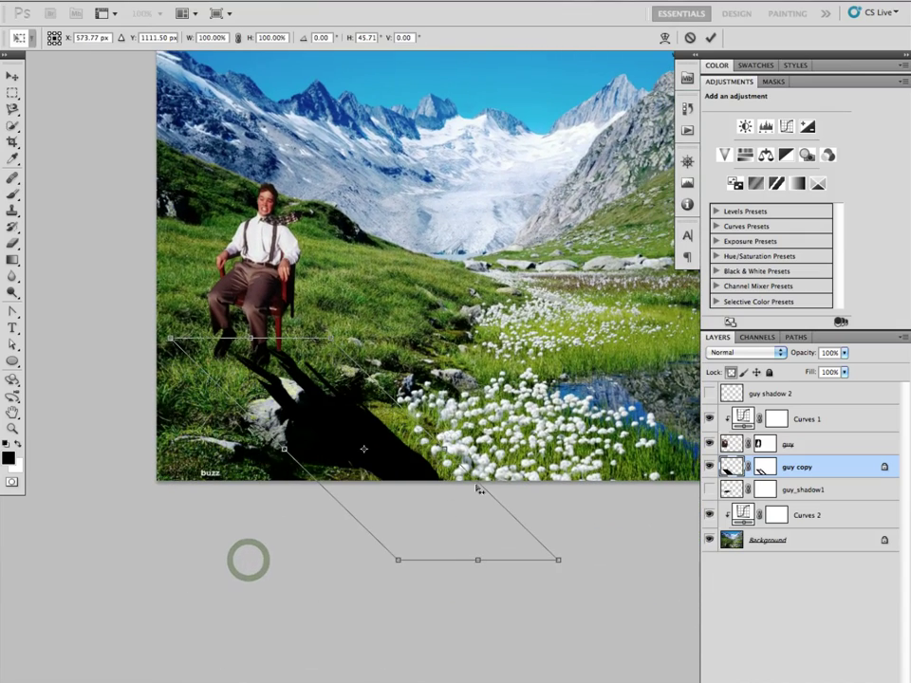
{"action": "left_click_drag", "start_coordinate": [557, 562], "coordinate": [549, 484]}
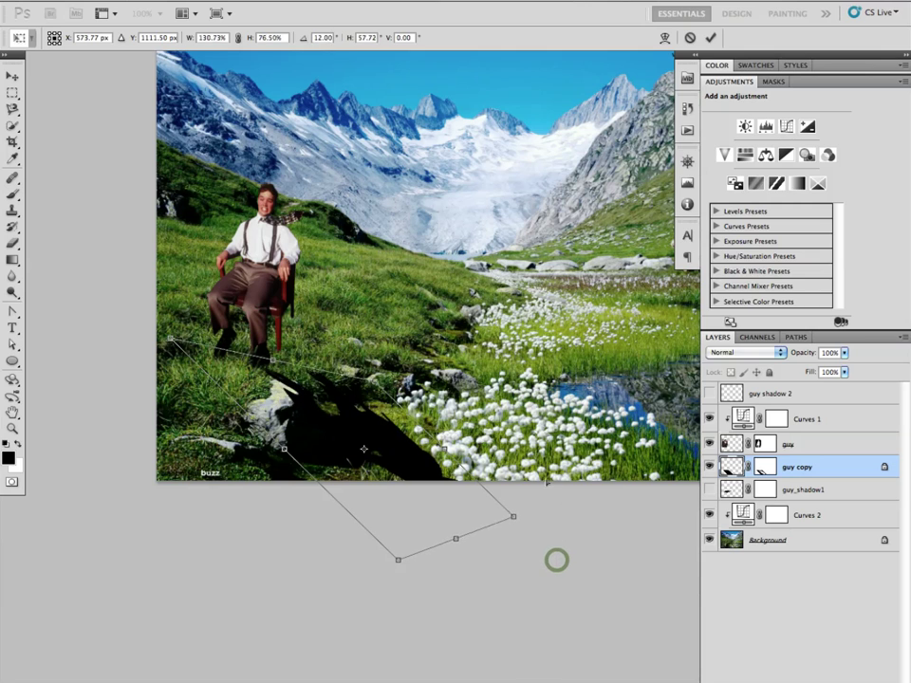
{"action": "left_click_drag", "start_coordinate": [372, 380], "coordinate": [306, 347]}
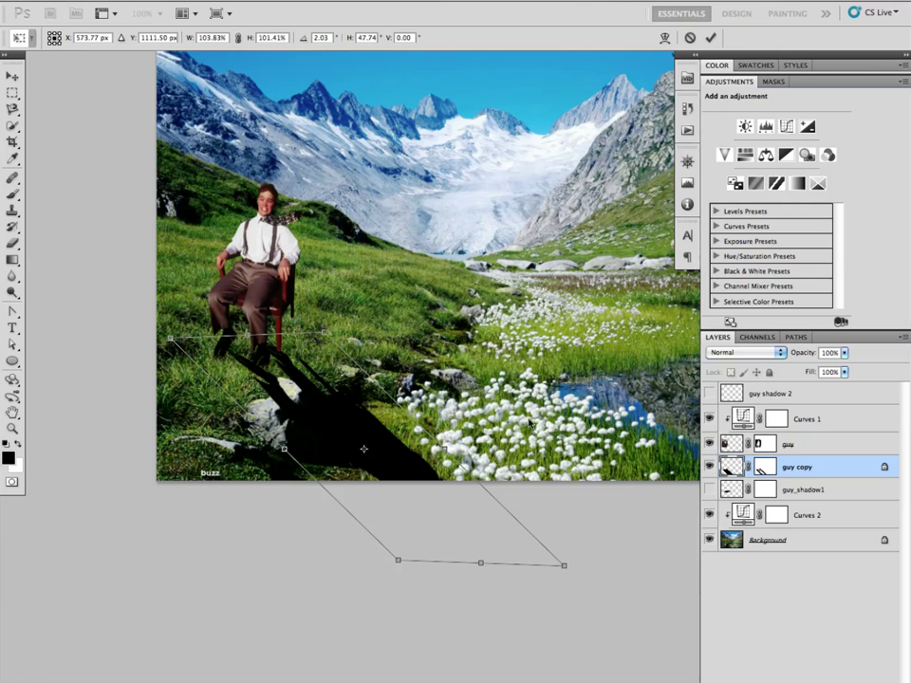
{"action": "left_click", "coordinate": [690, 37]}
Step: Distort the guy copy silhouette so it slants from the man's feet across the grass toward the white flowers
{"action": "left_click", "coordinate": [142, 1]}
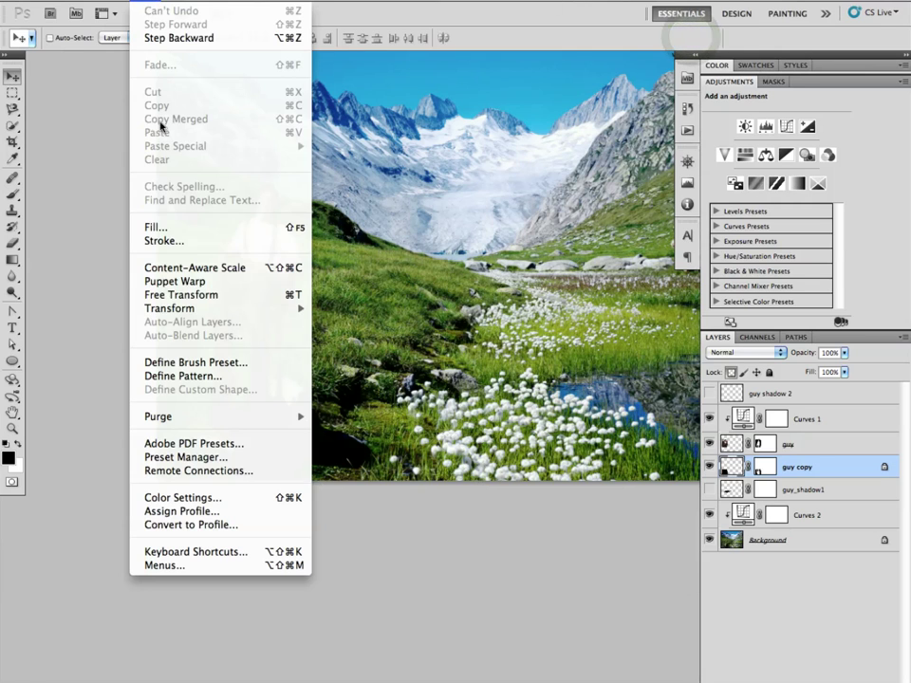
{"action": "left_click", "coordinate": [392, 378]}
{"action": "left_click_drag", "start_coordinate": [249, 564], "coordinate": [408, 539]}
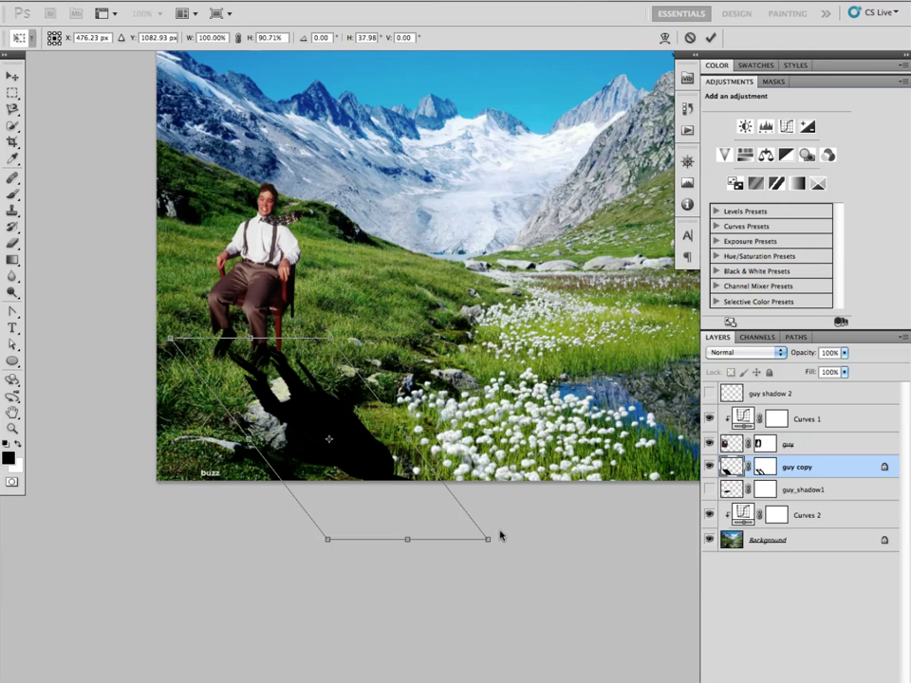
{"action": "left_click_drag", "start_coordinate": [488, 541], "coordinate": [486, 401]}
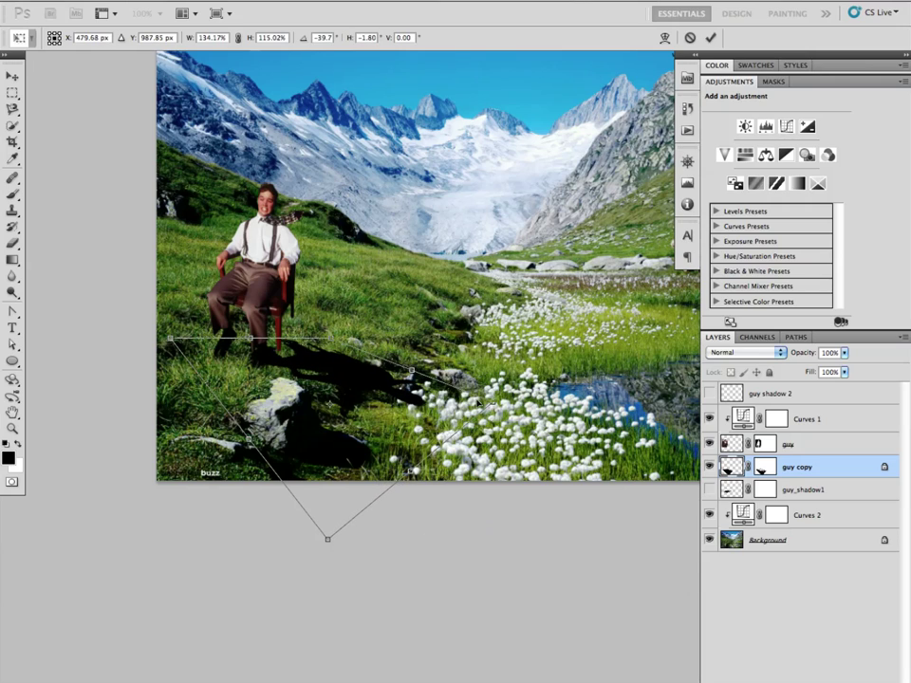
{"action": "mouse_move", "coordinate": [447, 395]}
{"action": "left_mouse_down"}
{"action": "mouse_move", "coordinate": [488, 409]}
{"action": "mouse_move", "coordinate": [459, 403]}
{"action": "left_mouse_up"}
{"action": "left_click_drag", "start_coordinate": [359, 395], "coordinate": [403, 500]}
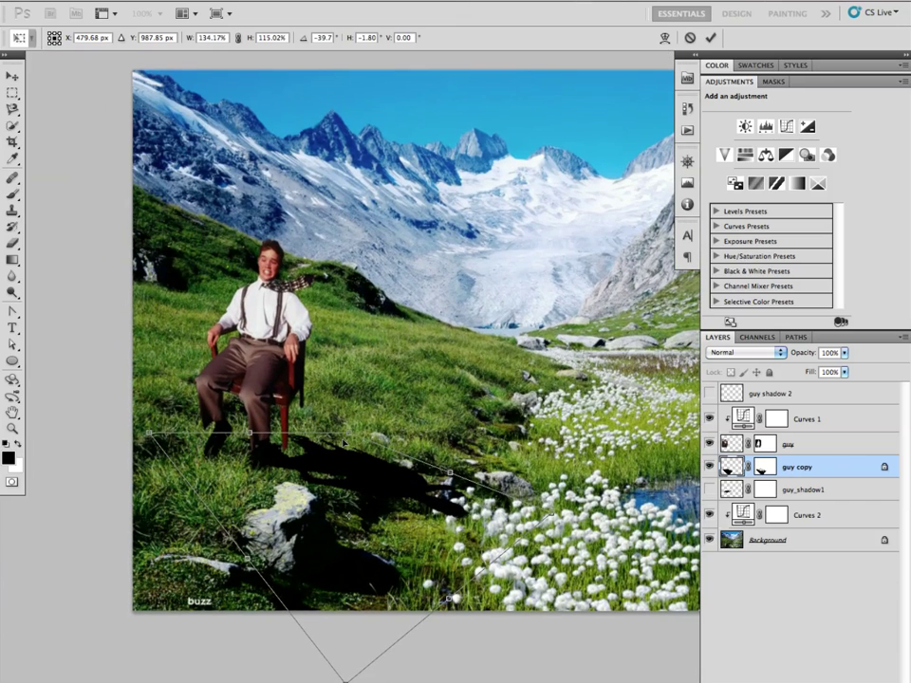
Step: Widen the silhouette's foot end, raise its far side and reposition the whole distorted shape on the grass beneath the chair
{"action": "left_click_drag", "start_coordinate": [147, 437], "coordinate": [97, 443]}
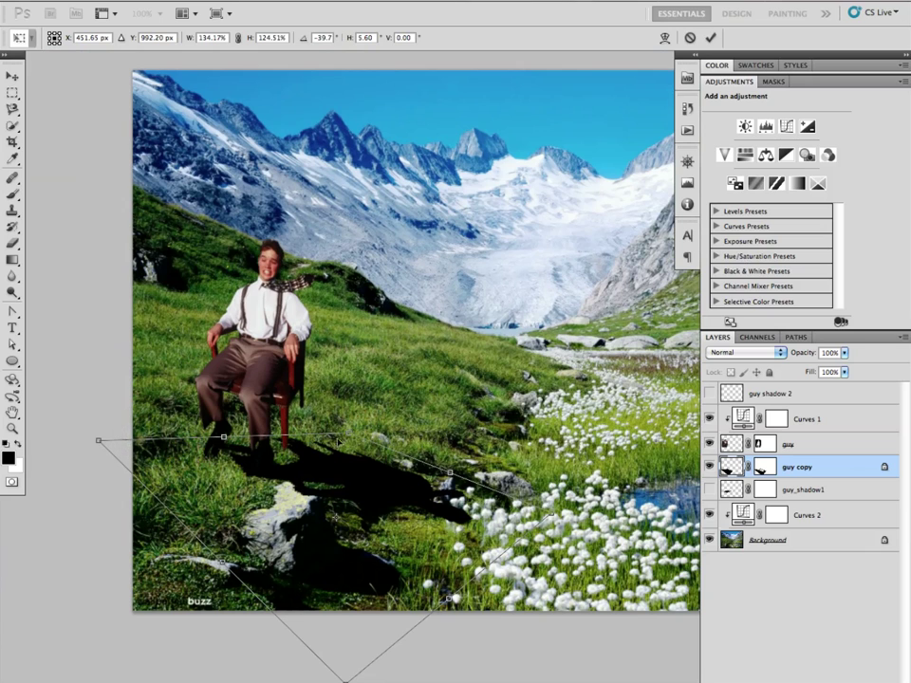
{"action": "left_click_drag", "start_coordinate": [450, 472], "coordinate": [443, 410]}
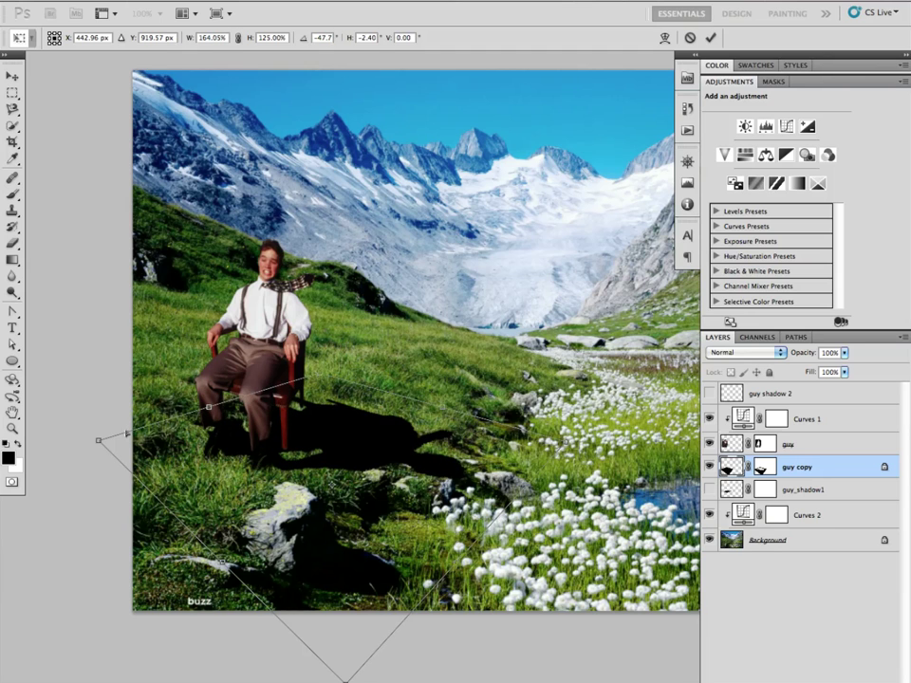
{"action": "left_click_drag", "start_coordinate": [319, 377], "coordinate": [302, 346]}
{"action": "left_click_drag", "start_coordinate": [301, 494], "coordinate": [321, 565]}
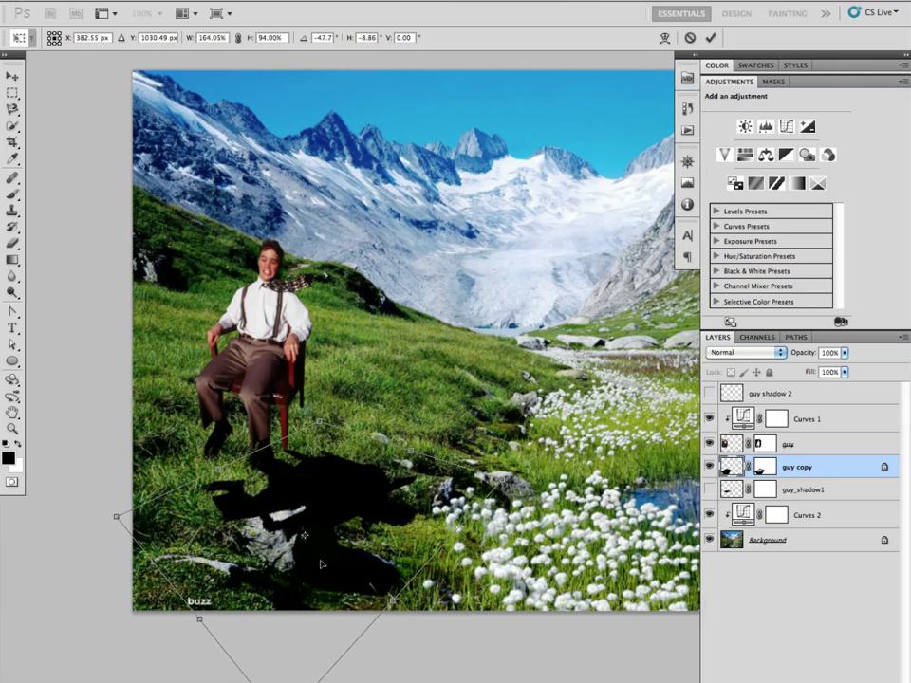
{"action": "left_click_drag", "start_coordinate": [318, 422], "coordinate": [335, 397]}
{"action": "left_click_drag", "start_coordinate": [518, 456], "coordinate": [526, 418]}
{"action": "scroll", "coordinate": [332, 605], "scroll_direction": "down", "scroll_amount": 1}
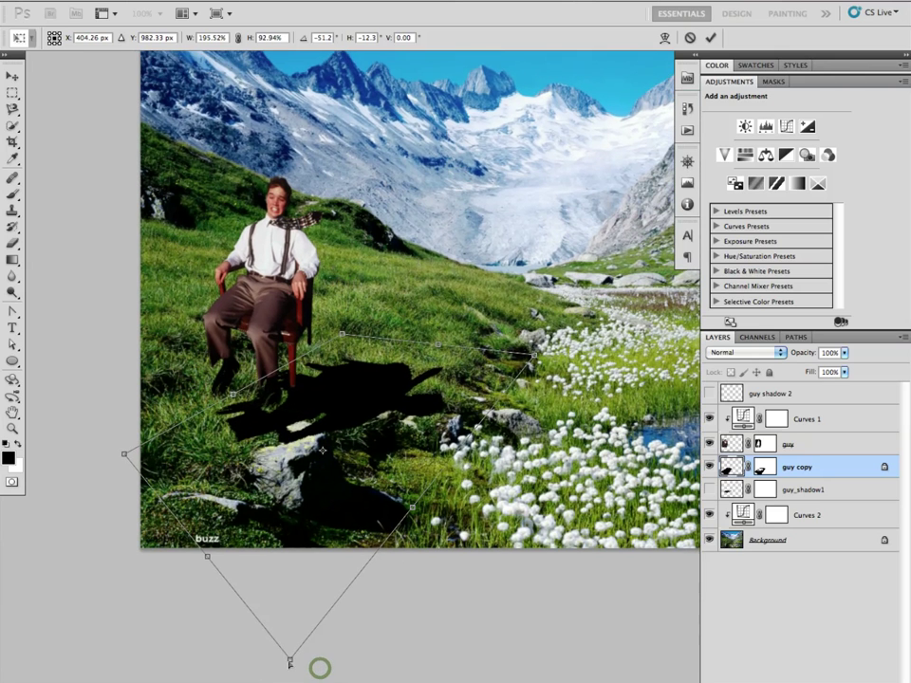
Step: Refine the distortion's corners and upper edge until the shadow lies flat across the ground beside the chair, and apply the transform
{"action": "left_click_drag", "start_coordinate": [291, 664], "coordinate": [491, 632]}
{"action": "left_click_drag", "start_coordinate": [344, 338], "coordinate": [305, 365]}
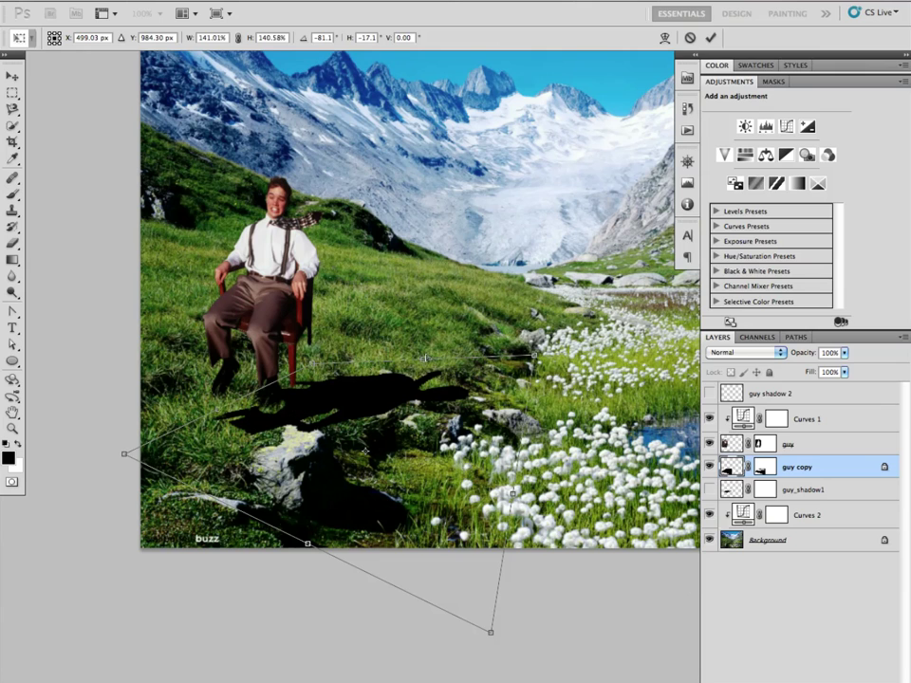
{"action": "left_click_drag", "start_coordinate": [428, 358], "coordinate": [443, 330]}
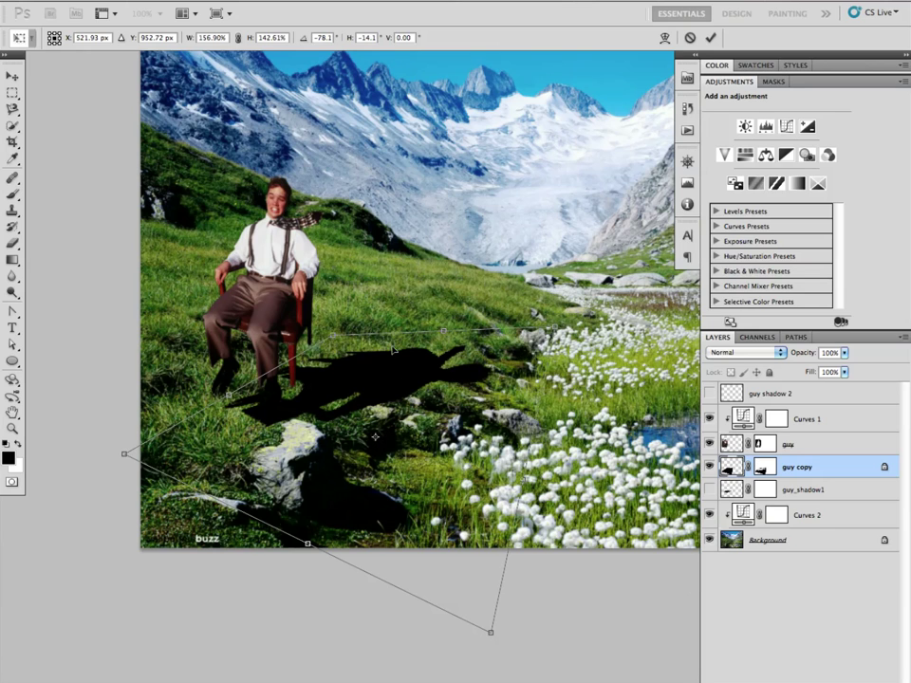
{"action": "left_click_drag", "start_coordinate": [444, 331], "coordinate": [442, 329]}
{"action": "left_click_drag", "start_coordinate": [491, 631], "coordinate": [404, 602]}
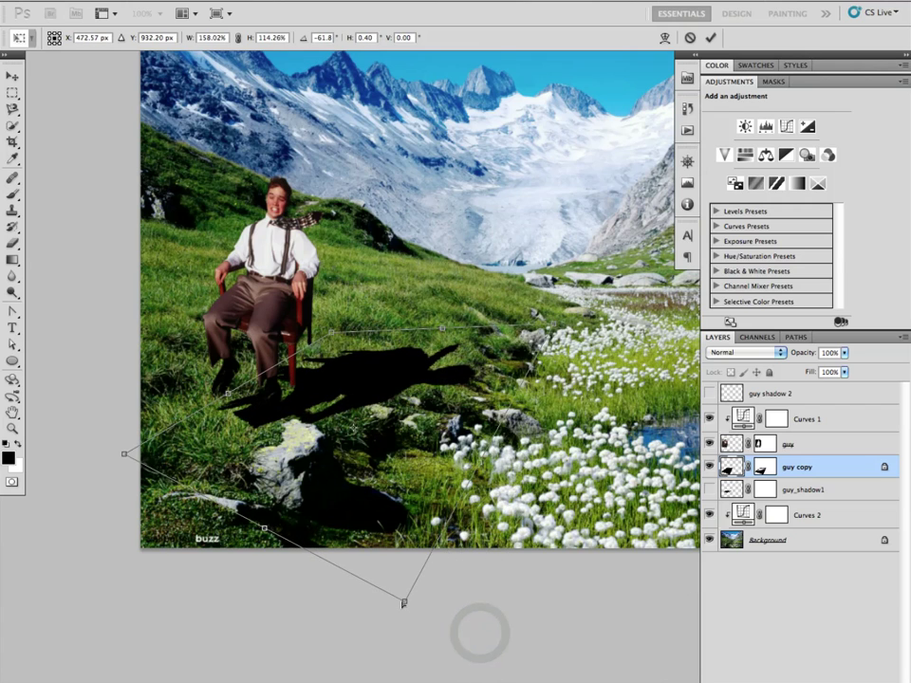
{"action": "left_click_drag", "start_coordinate": [538, 324], "coordinate": [540, 350]}
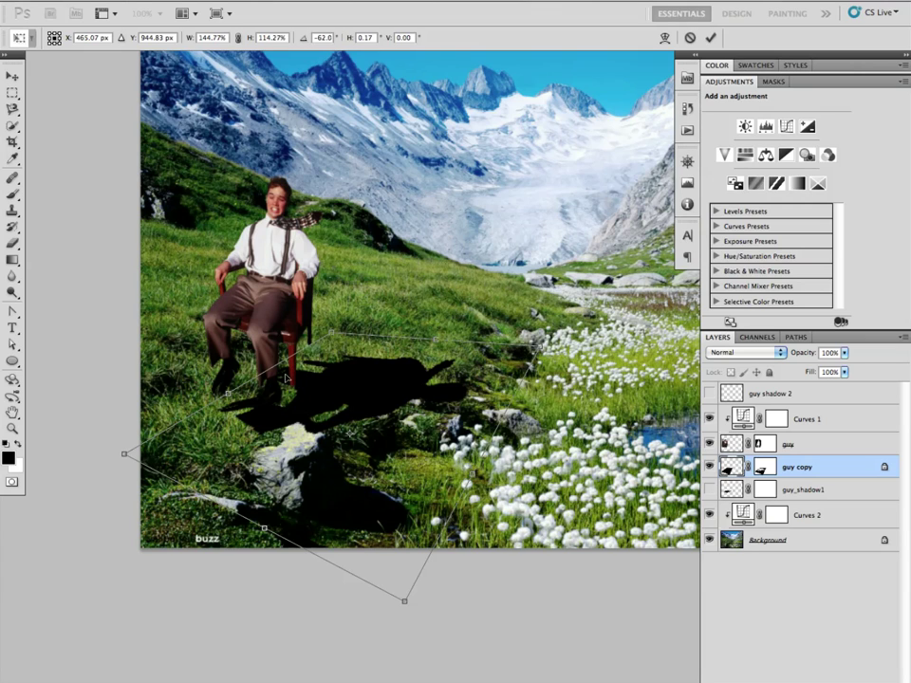
{"action": "left_click", "coordinate": [711, 37]}
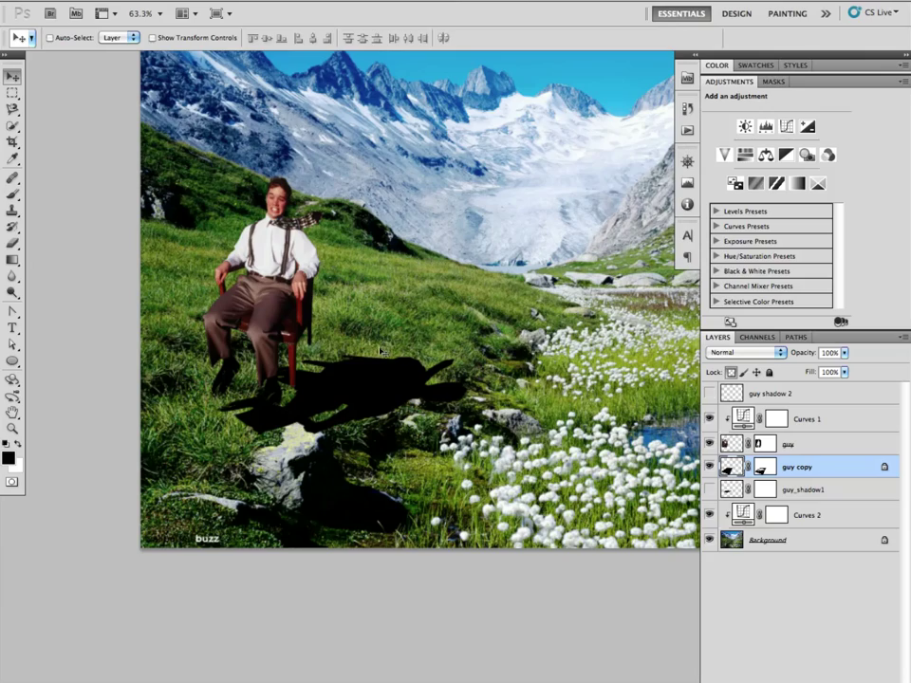
Step: Try erasing the shadow patch beside the front chair leg with a size 20 eraser, unlock the layer's transparent pixels and undo the last stroke
{"action": "key", "text": "super+space"}
{"action": "left_click_drag", "start_coordinate": [315, 366], "coordinate": [421, 361]}
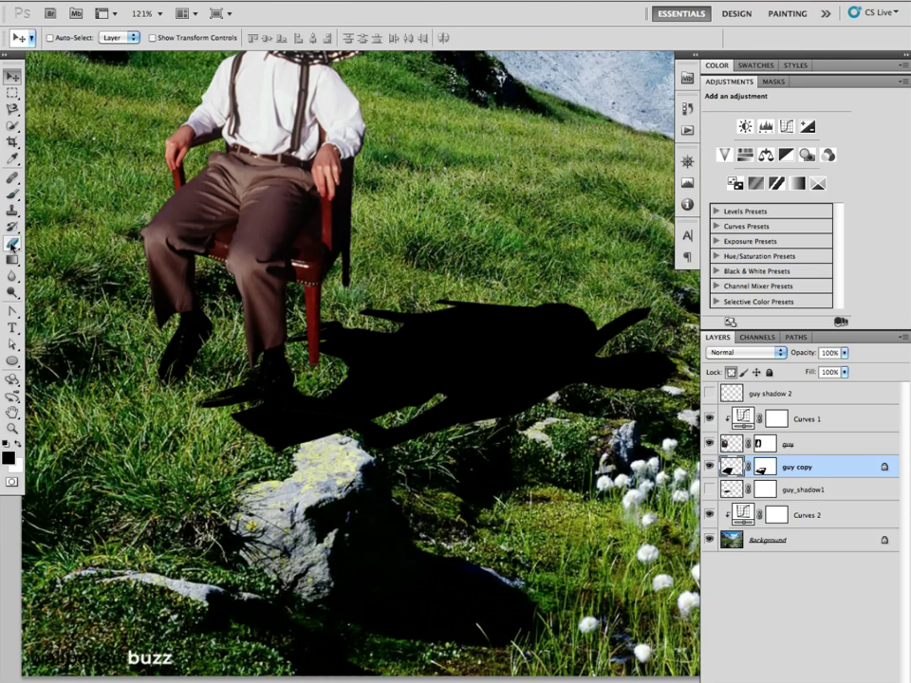
{"action": "key", "text": "e"}
{"action": "left_click_drag", "start_coordinate": [313, 327], "coordinate": [352, 339]}
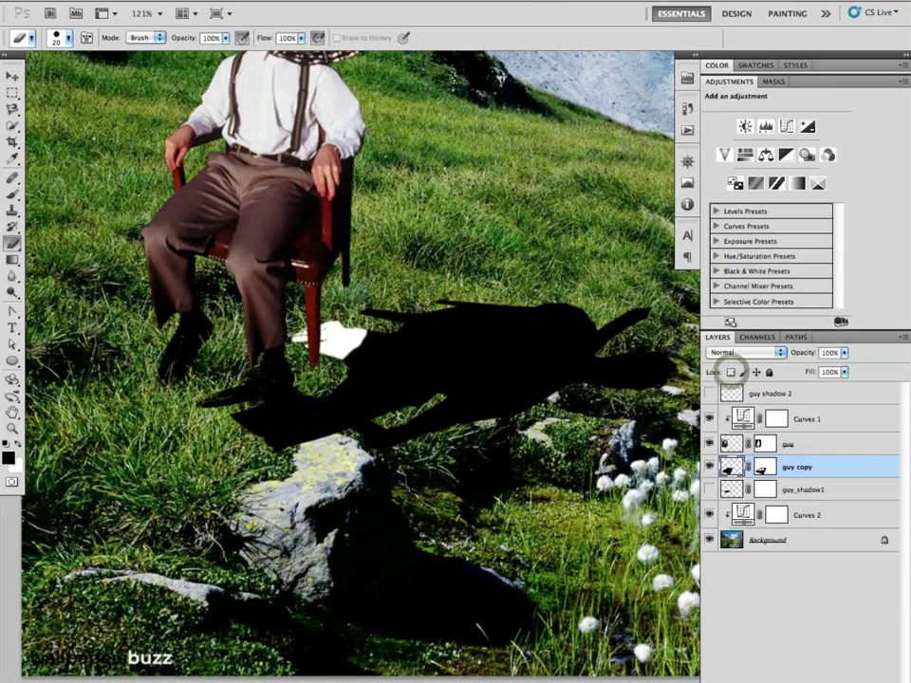
{"action": "mouse_move", "coordinate": [319, 330]}
{"action": "left_mouse_down"}
{"action": "mouse_move", "coordinate": [336, 351]}
{"action": "mouse_move", "coordinate": [346, 343]}
{"action": "left_mouse_up"}
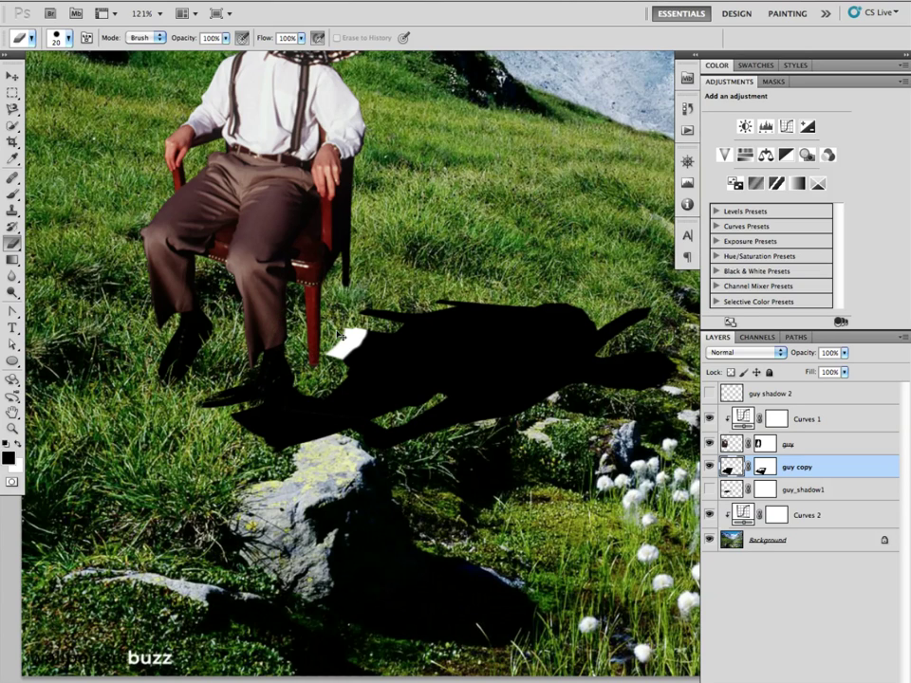
{"action": "key", "text": "ctrl+z"}
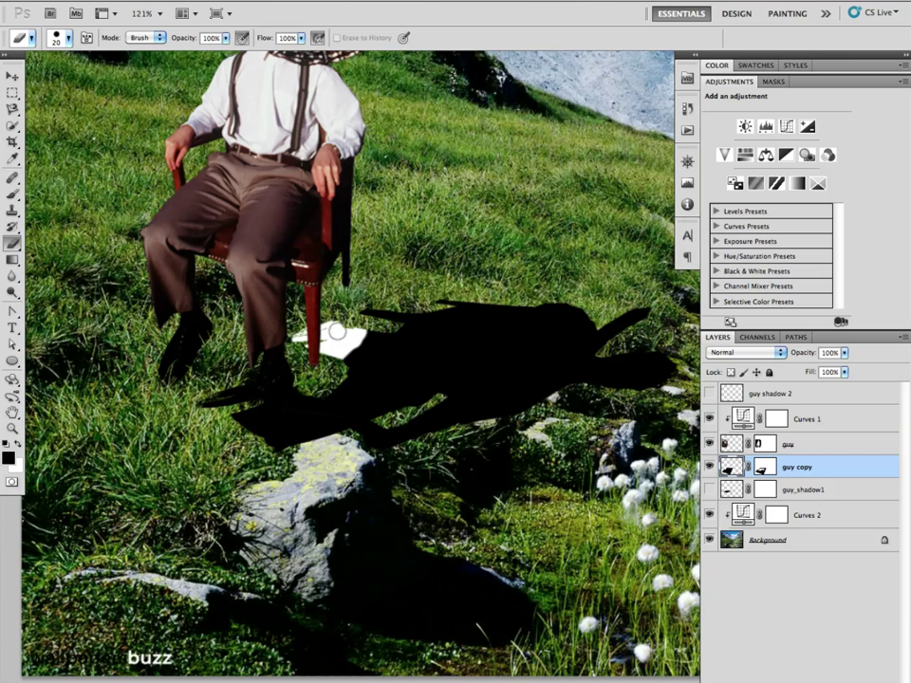
Step: Apply the layer mask of the guy copy shadow layer permanently to its pixels
{"action": "left_click", "coordinate": [763, 469]}
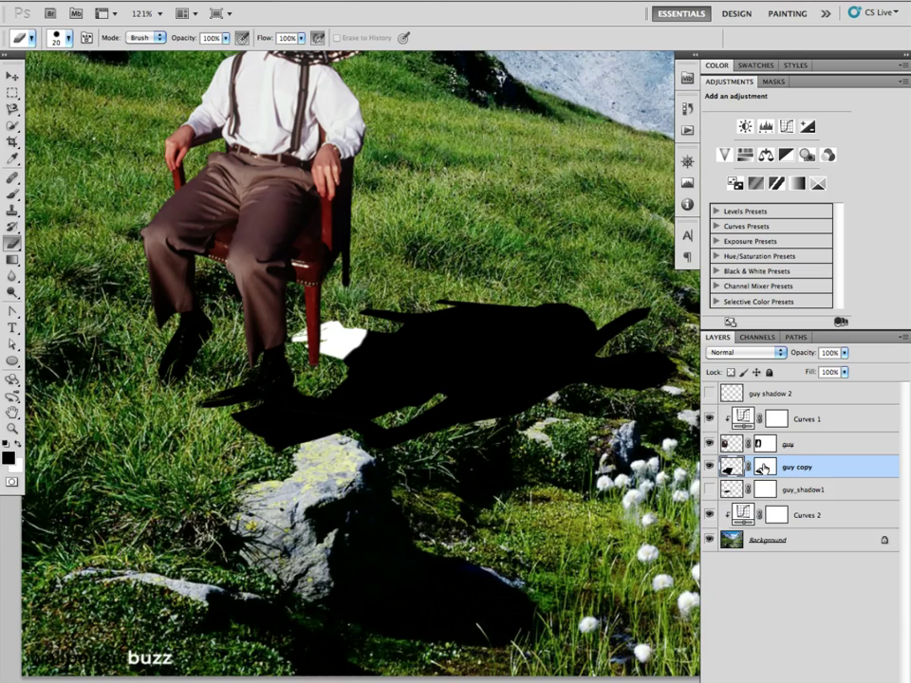
{"action": "right_click", "coordinate": [763, 469]}
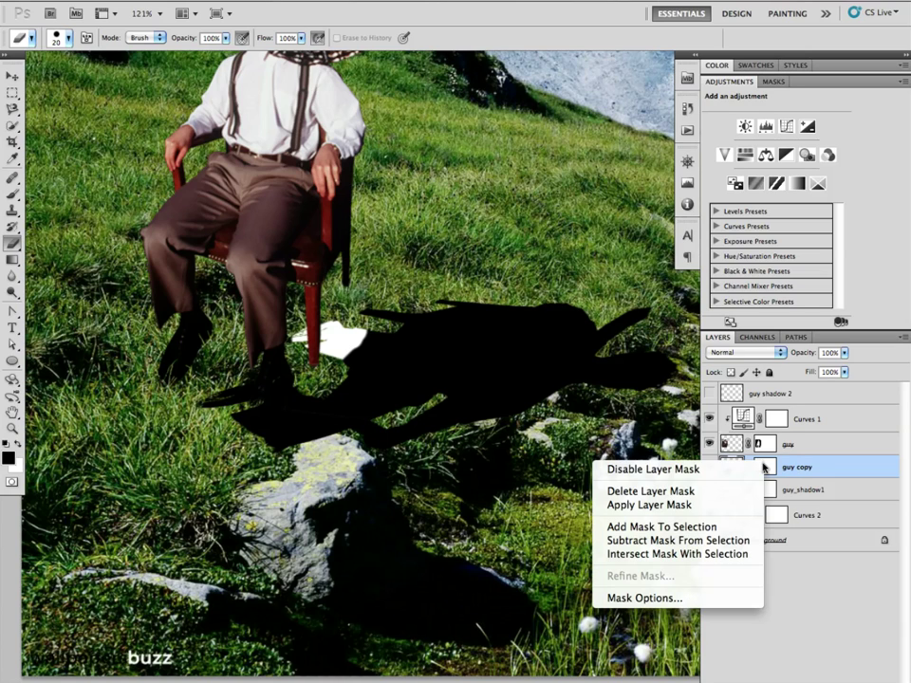
{"action": "left_click", "coordinate": [740, 505]}
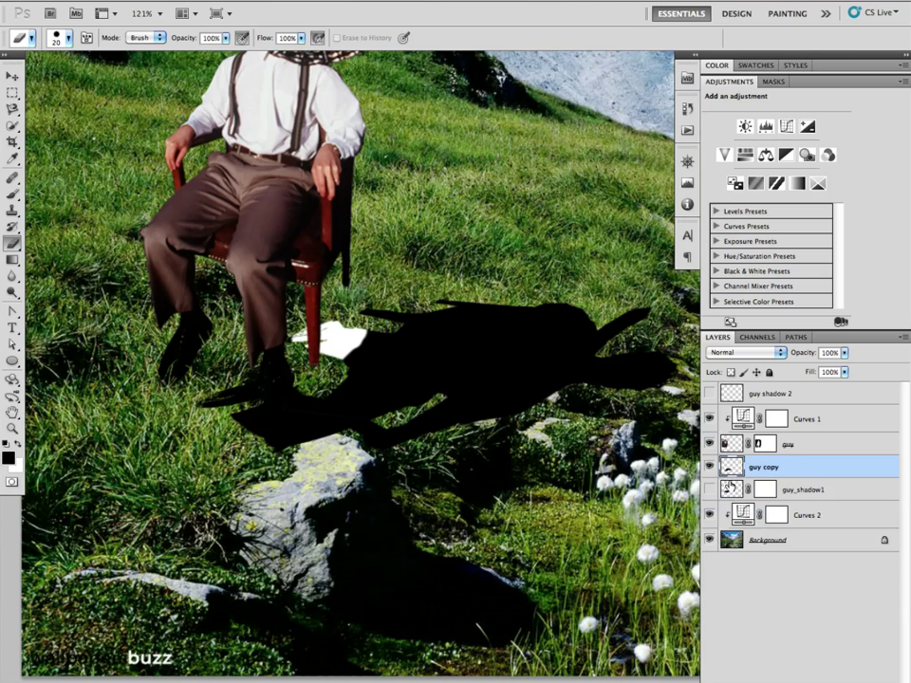
Step: Erase the white patch beside the front chair leg and trim the shadow's protruding foot tips with a size 6 eraser
{"action": "mouse_move", "coordinate": [308, 326]}
{"action": "left_mouse_down"}
{"action": "mouse_move", "coordinate": [314, 347]}
{"action": "mouse_move", "coordinate": [347, 338]}
{"action": "left_mouse_up"}
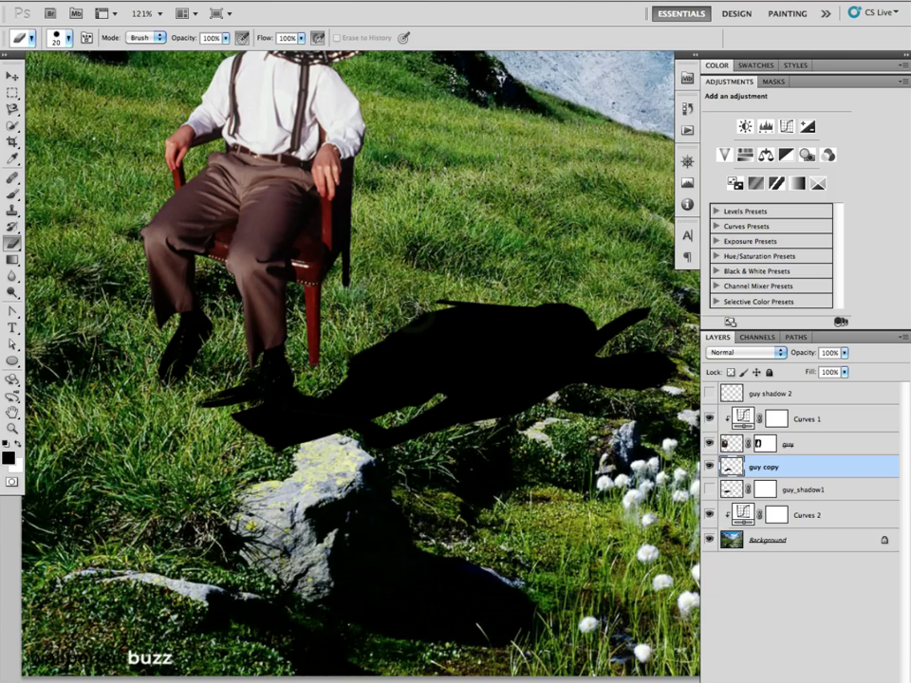
{"action": "scroll", "coordinate": [432, 324], "scroll_direction": "up", "scroll_amount": 1}
{"action": "key", "text": "bracketleft"}
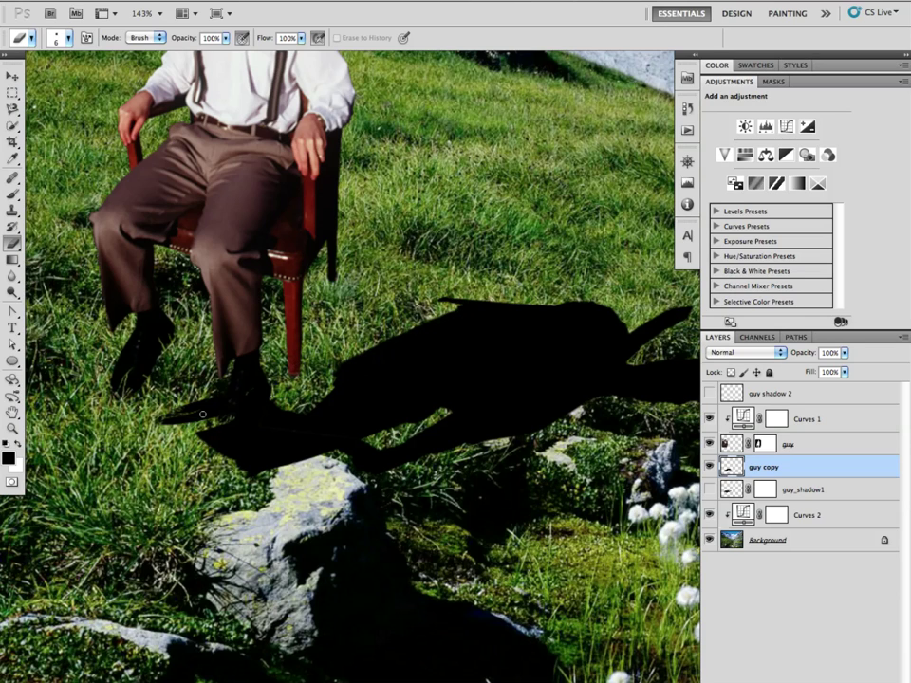
{"action": "left_click_drag", "start_coordinate": [170, 421], "coordinate": [194, 418]}
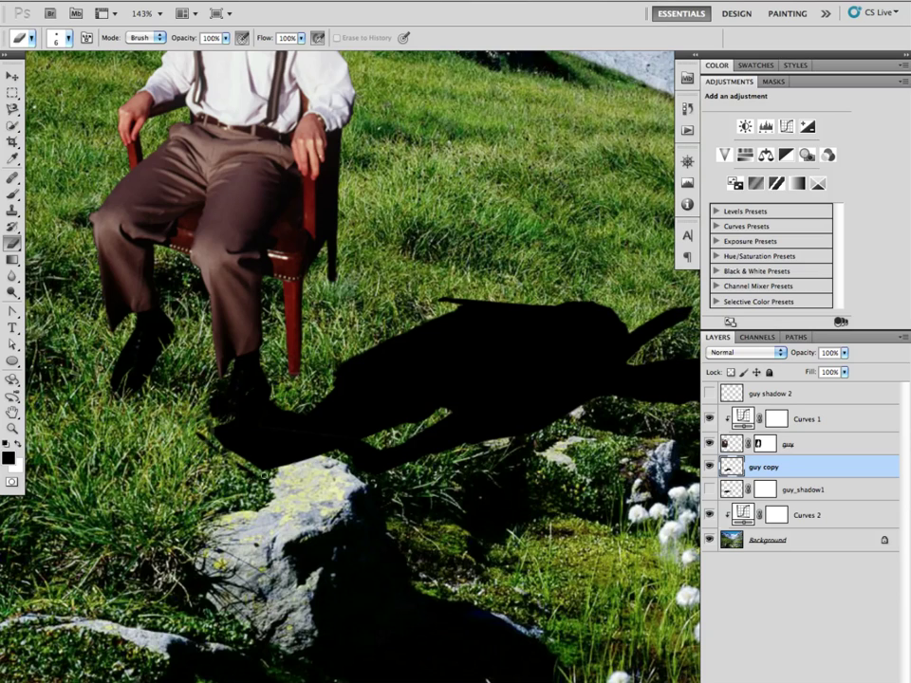
{"action": "left_click_drag", "start_coordinate": [218, 446], "coordinate": [258, 464]}
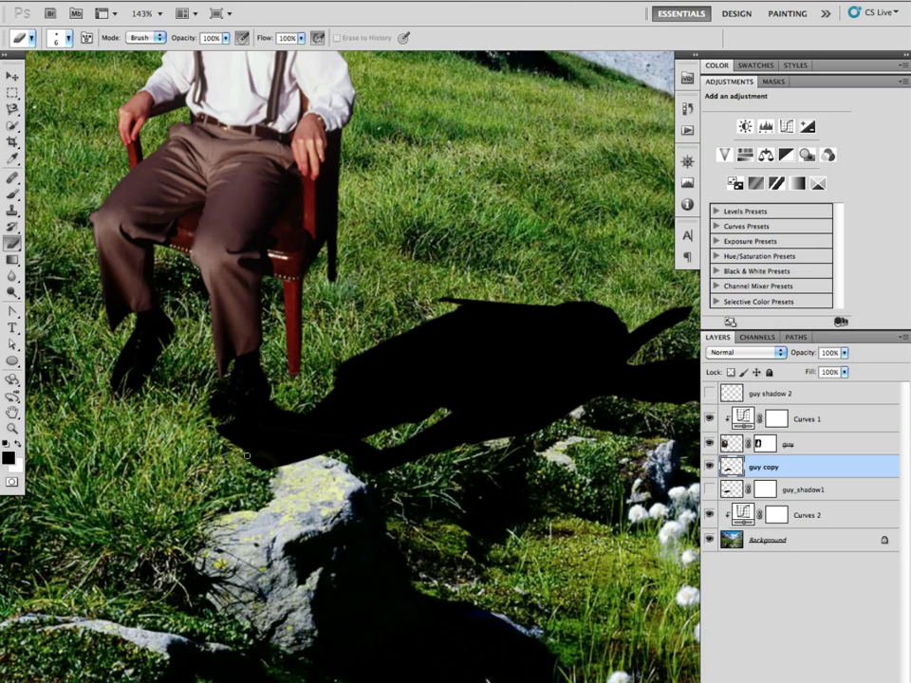
{"action": "key", "text": "bracketright"}
{"action": "key", "text": "bracketright"}
{"action": "key", "text": "bracketright"}
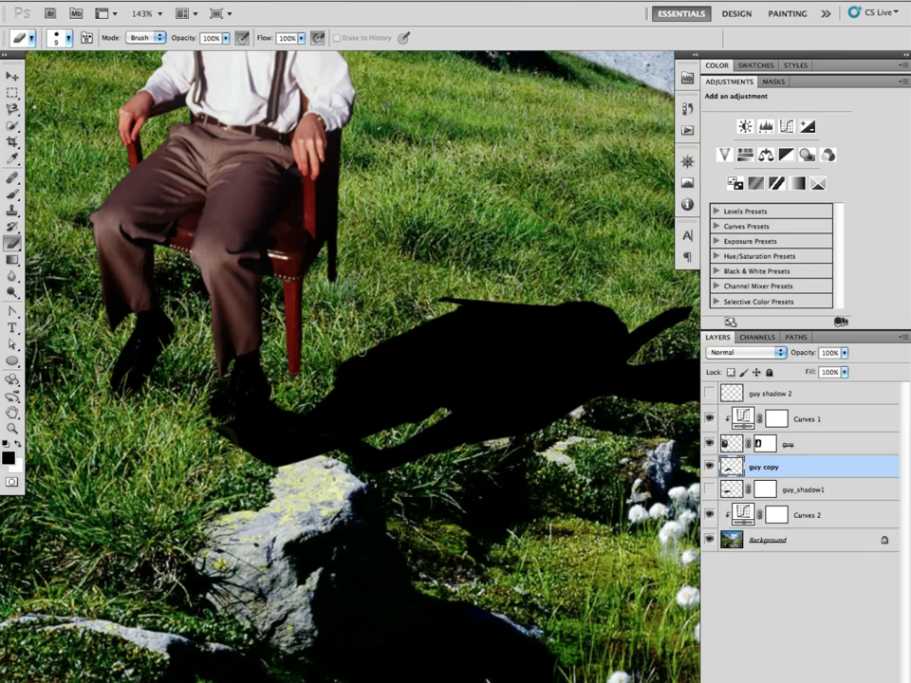
Step: Set up a brush at 25 px with 91% hardness and 100% opacity
{"action": "key", "text": "b"}
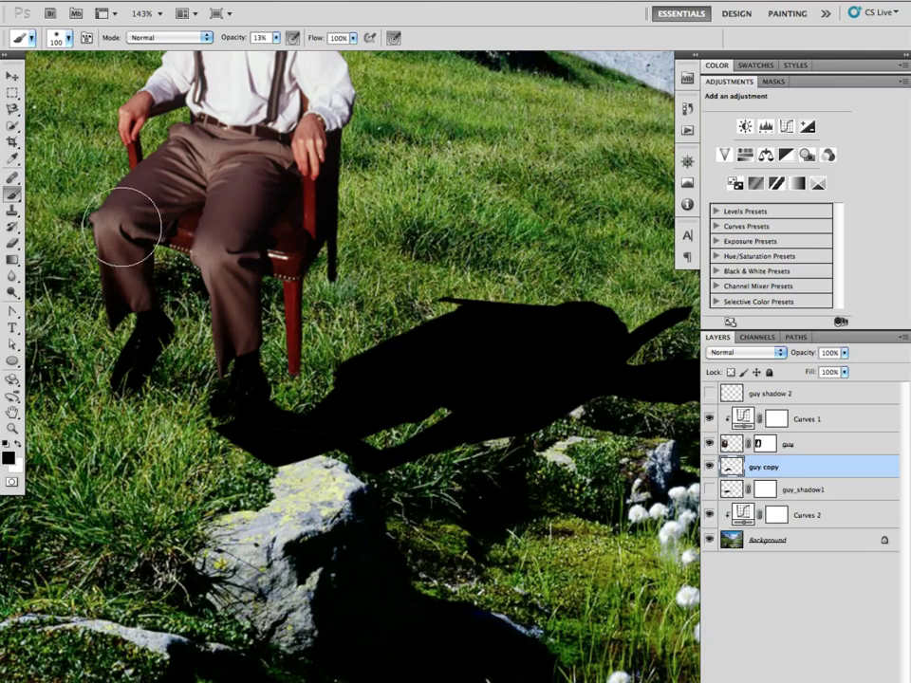
{"action": "key", "text": "bracketleft"}
{"action": "key", "text": "bracketleft"}
{"action": "key", "text": "bracketleft"}
{"action": "key", "text": "bracketleft"}
{"action": "key", "text": "bracketleft"}
{"action": "key", "text": "bracketleft"}
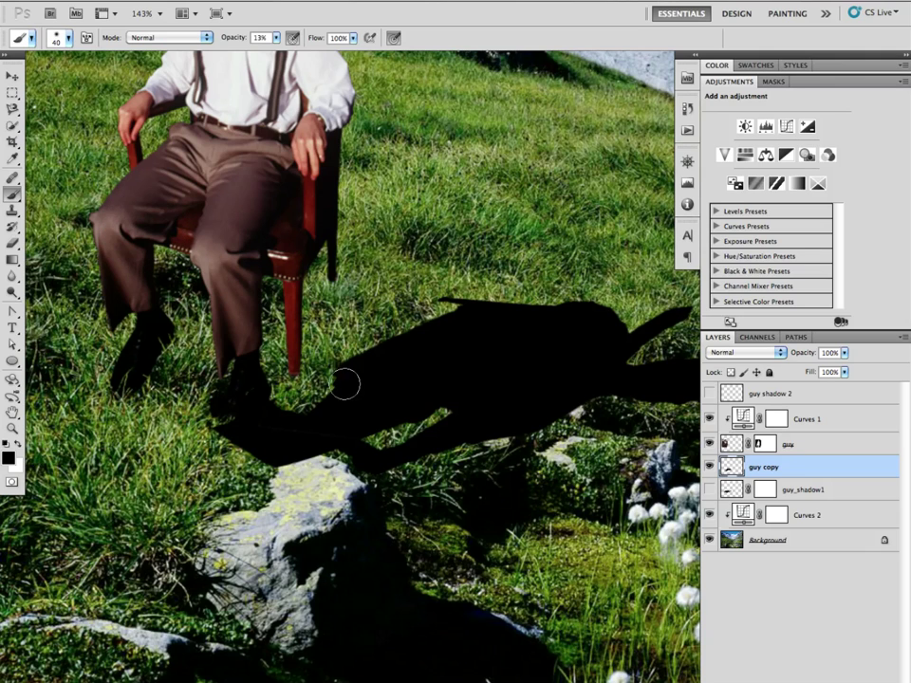
{"action": "right_click", "coordinate": [355, 373]}
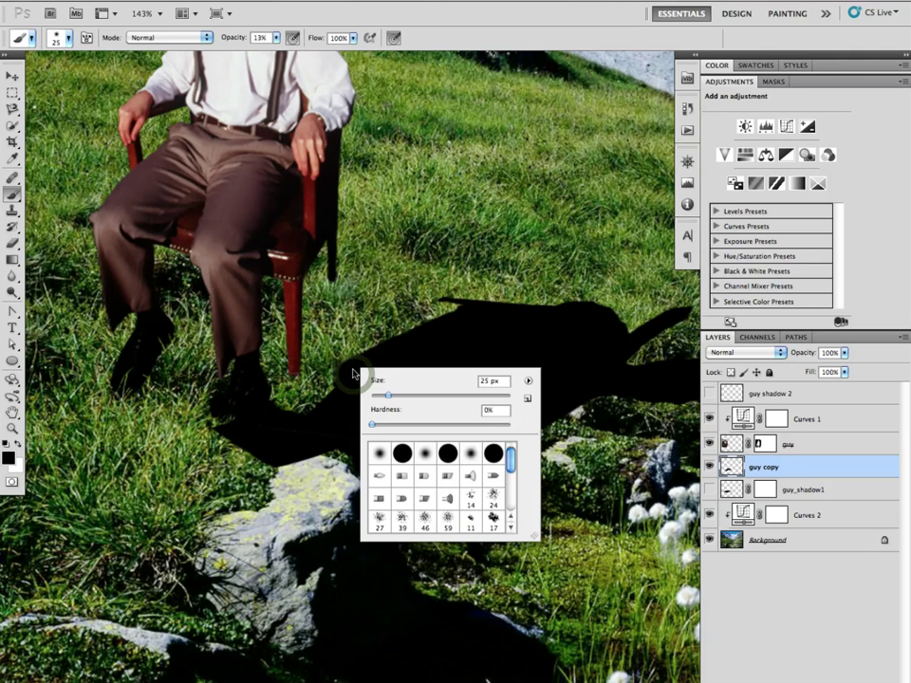
{"action": "left_click_drag", "start_coordinate": [375, 425], "coordinate": [497, 426]}
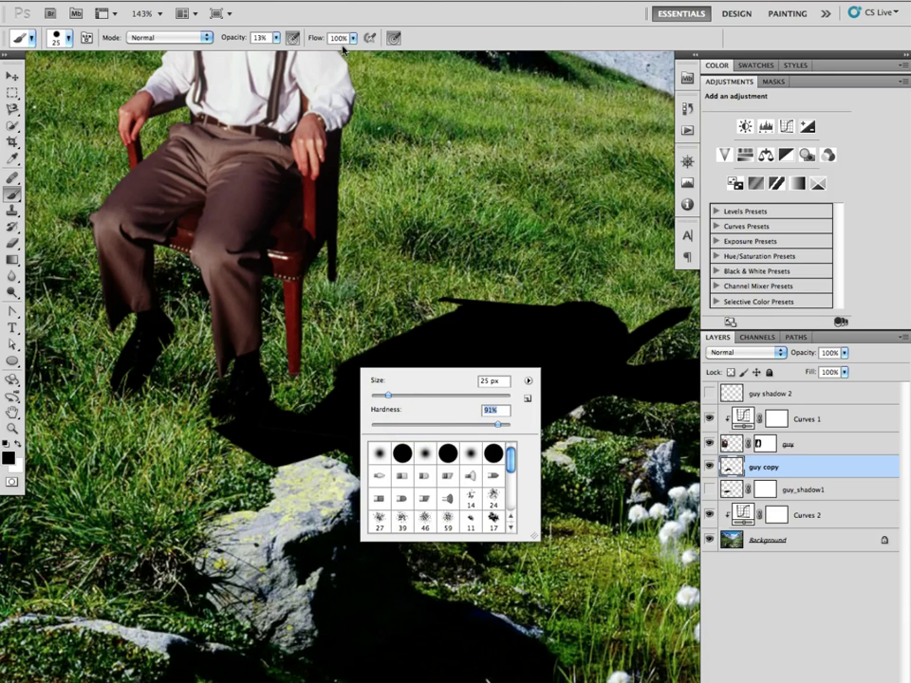
{"action": "left_click_drag", "start_coordinate": [234, 41], "coordinate": [370, 39]}
Step: Paint size 10 black shadow strips connecting the front and rear chair legs to the silhouette, and clean up the rear strip's junction
{"action": "key", "text": "bracketleft"}
{"action": "key", "text": "bracketleft"}
{"action": "key", "text": "bracketright"}
{"action": "key", "text": "bracketleft"}
{"action": "mouse_move", "coordinate": [344, 377]}
{"action": "left_mouse_down"}
{"action": "mouse_move", "coordinate": [302, 372]}
{"action": "mouse_move", "coordinate": [344, 373]}
{"action": "left_mouse_up"}
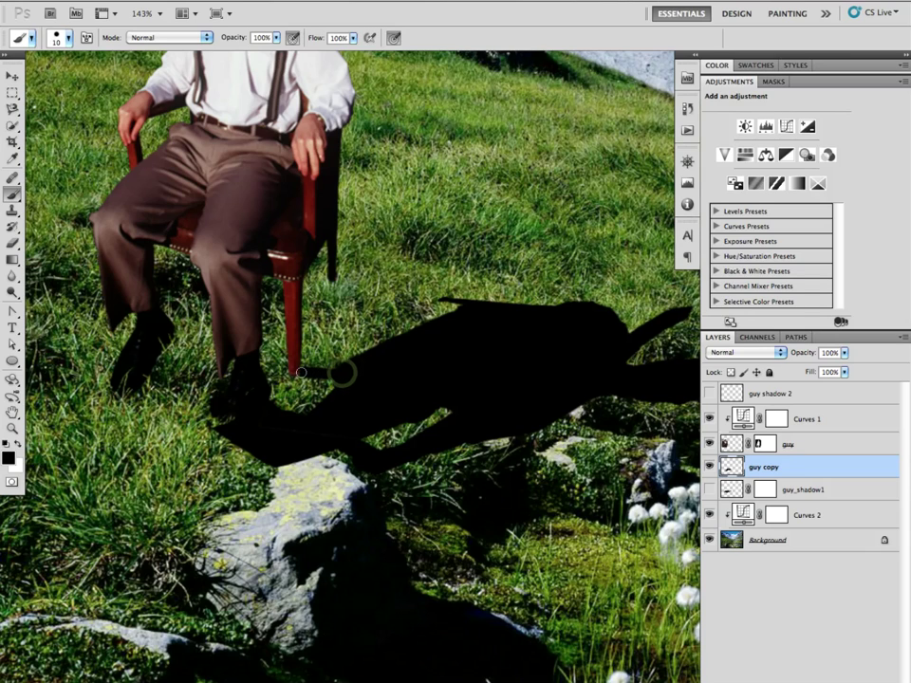
{"action": "left_click_drag", "start_coordinate": [465, 302], "coordinate": [342, 287]}
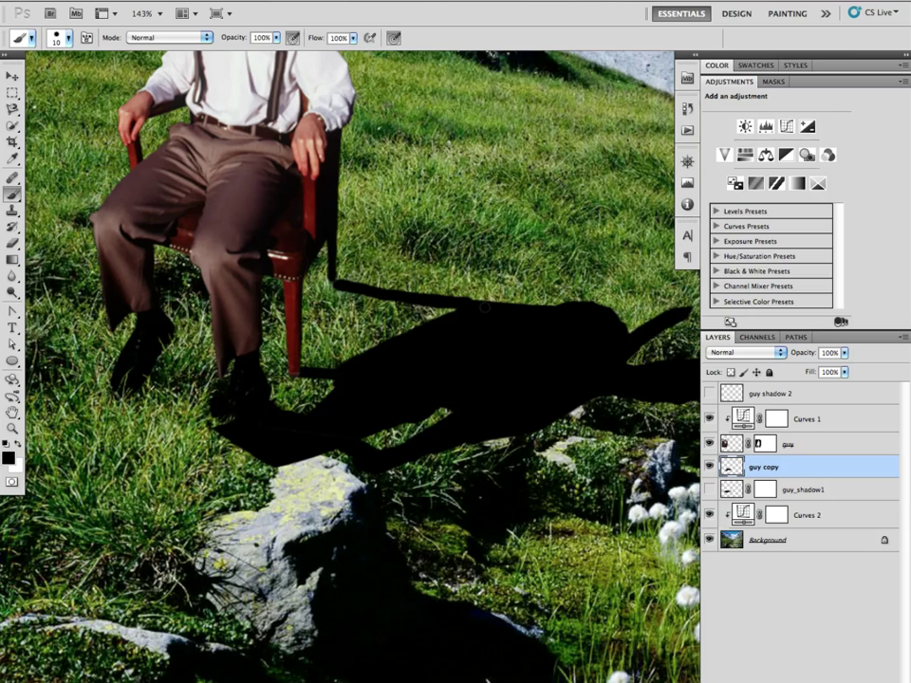
{"action": "key", "text": "e"}
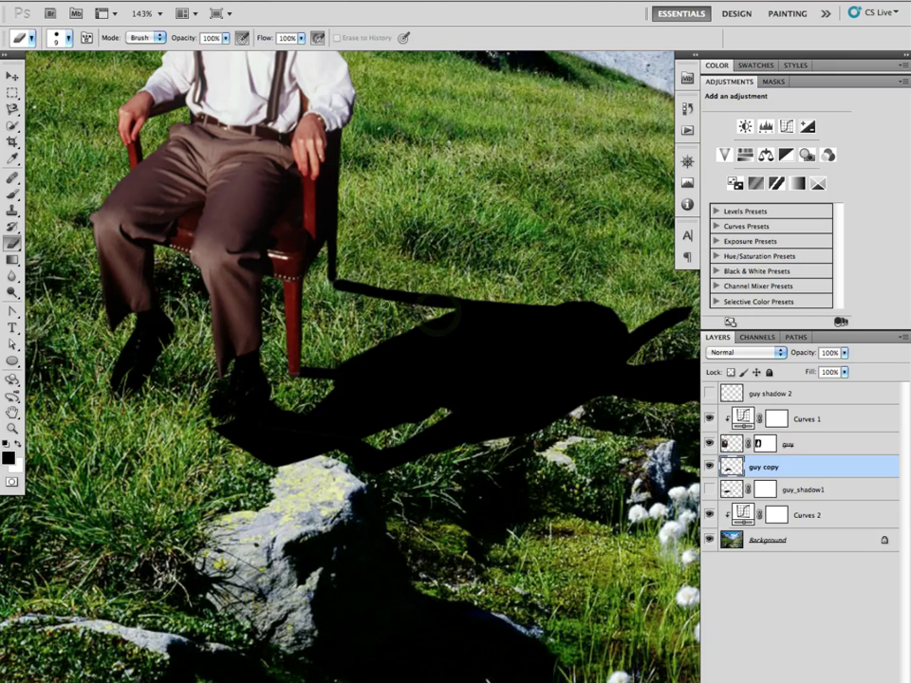
{"action": "key", "text": "b"}
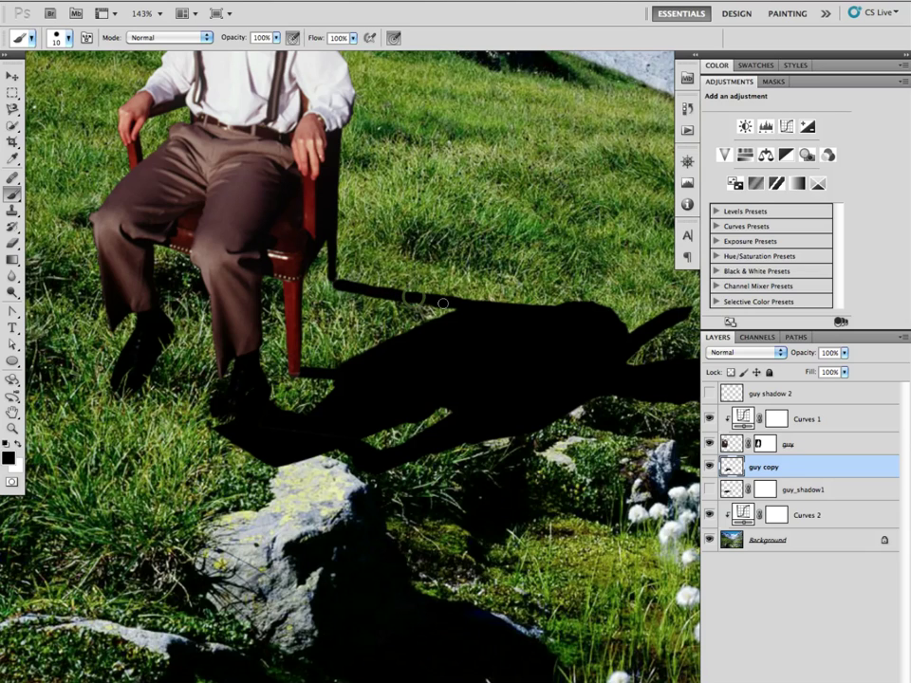
Step: Paint with a size 30 brush to fill the shadow around both shoes and connect them to the silhouette
{"action": "key", "text": "bracketright"}
{"action": "key", "text": "bracketright"}
{"action": "key", "text": "bracketright"}
{"action": "key", "text": "bracketright"}
{"action": "mouse_move", "coordinate": [203, 399]}
{"action": "left_mouse_down"}
{"action": "mouse_move", "coordinate": [143, 388]}
{"action": "mouse_move", "coordinate": [153, 356]}
{"action": "mouse_move", "coordinate": [172, 345]}
{"action": "mouse_move", "coordinate": [142, 375]}
{"action": "mouse_move", "coordinate": [208, 369]}
{"action": "mouse_move", "coordinate": [171, 372]}
{"action": "mouse_move", "coordinate": [190, 372]}
{"action": "mouse_move", "coordinate": [147, 389]}
{"action": "mouse_move", "coordinate": [175, 387]}
{"action": "left_mouse_up"}
{"action": "key", "text": "e"}
{"action": "key", "text": "b"}
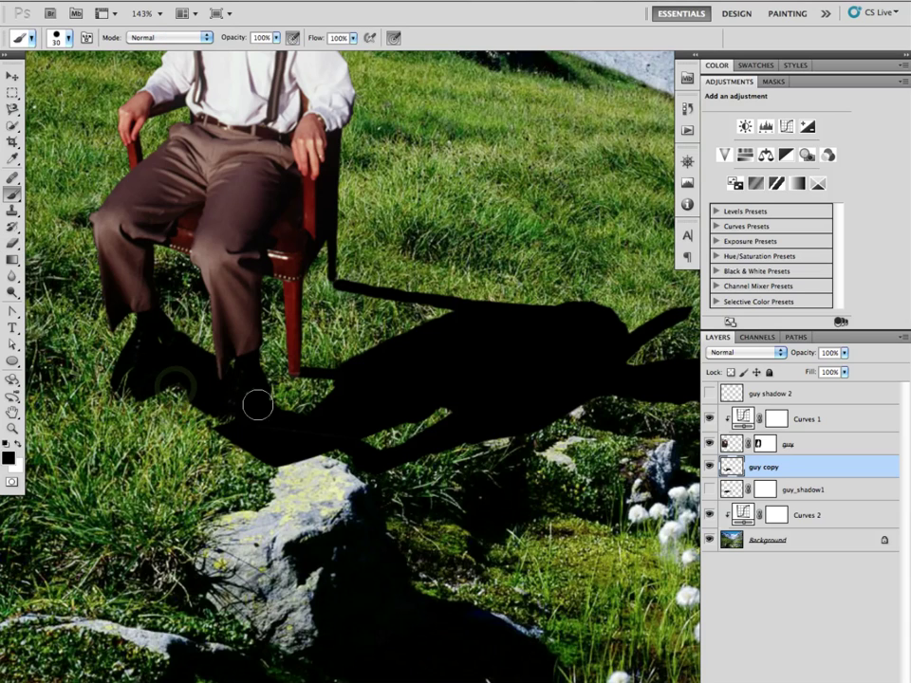
{"action": "mouse_move", "coordinate": [278, 401]}
{"action": "left_mouse_down"}
{"action": "mouse_move", "coordinate": [309, 417]}
{"action": "mouse_move", "coordinate": [250, 391]}
{"action": "left_mouse_up"}
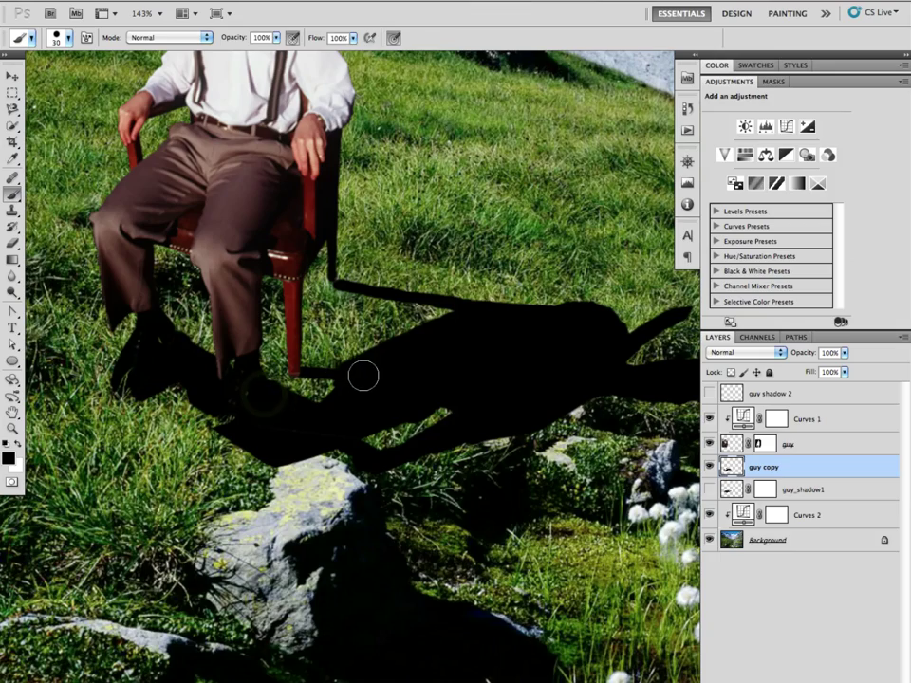
Step: Paint two more size 10 shadow strips from the silhouette's upper edge toward the chair legs hidden behind the man's trousers
{"action": "key", "text": "bracketleft"}
{"action": "key", "text": "bracketleft"}
{"action": "key", "text": "bracketleft"}
{"action": "scroll", "coordinate": [349, 373], "scroll_direction": "down", "scroll_amount": 5}
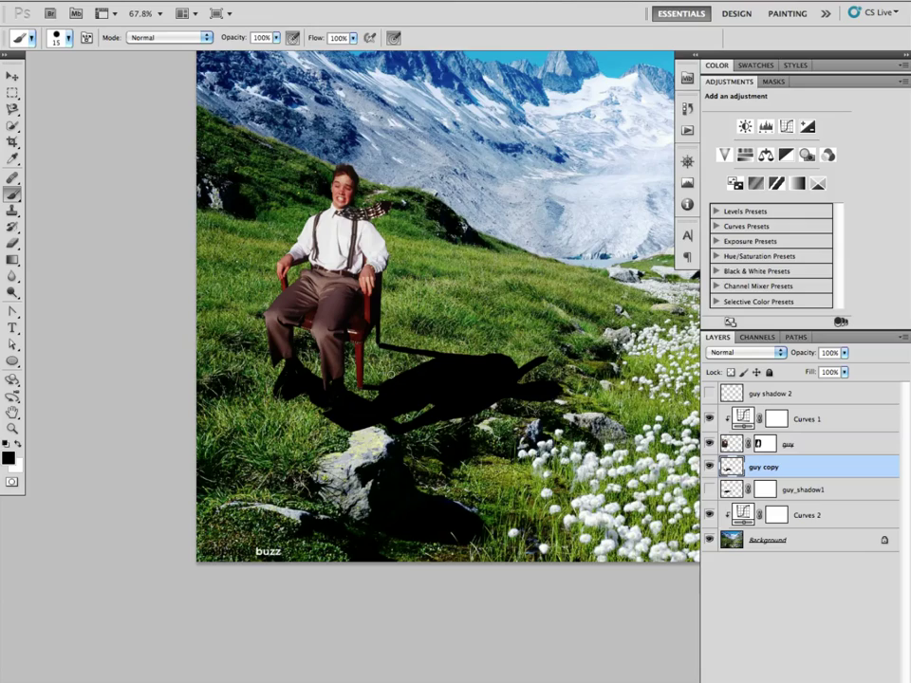
{"action": "scroll", "coordinate": [389, 374], "scroll_direction": "up", "scroll_amount": 5}
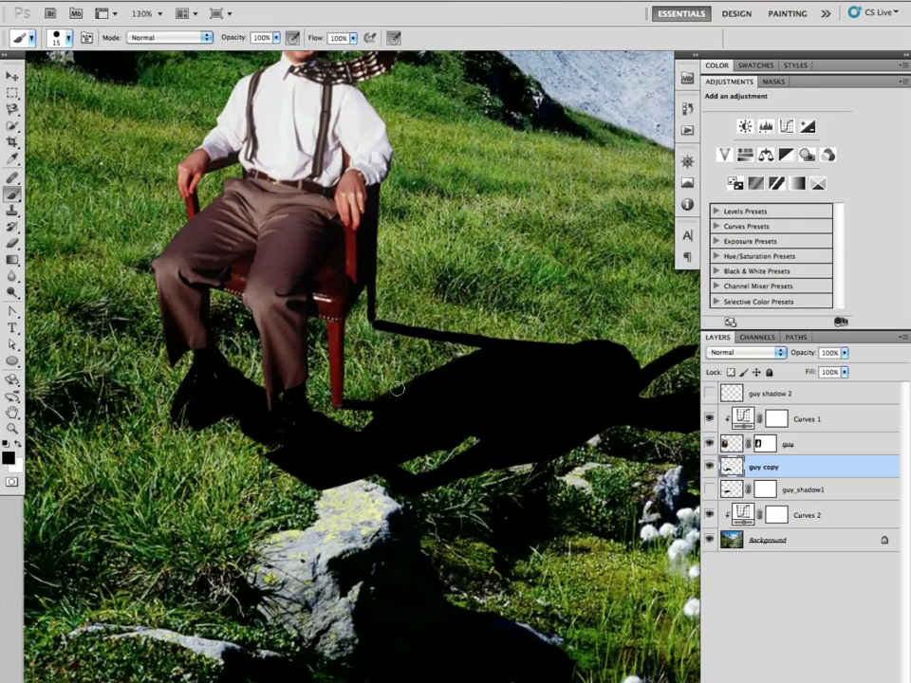
{"action": "left_click_drag", "start_coordinate": [399, 388], "coordinate": [234, 372]}
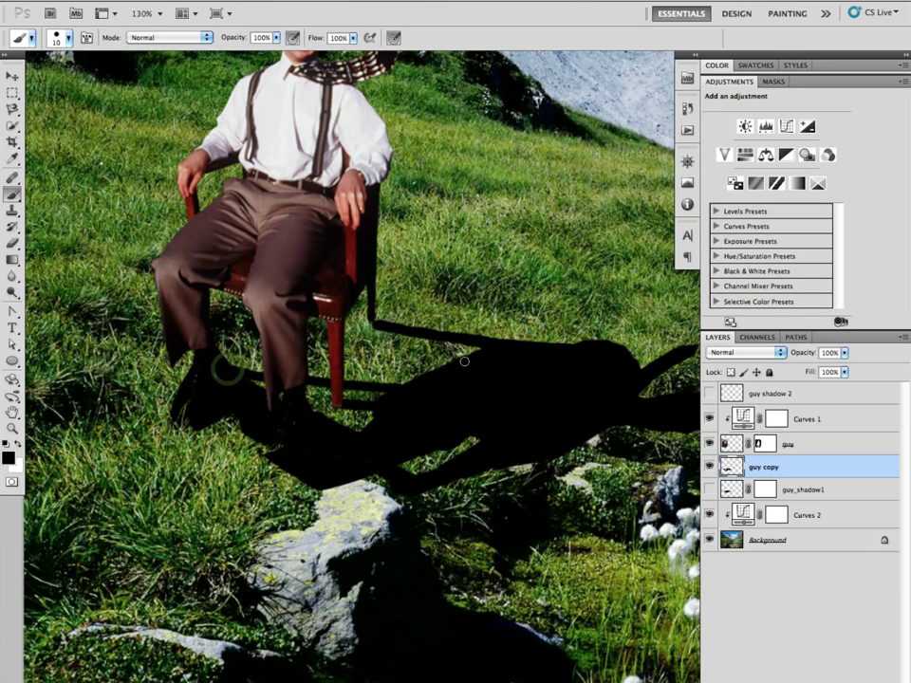
{"action": "left_click_drag", "start_coordinate": [463, 358], "coordinate": [345, 338]}
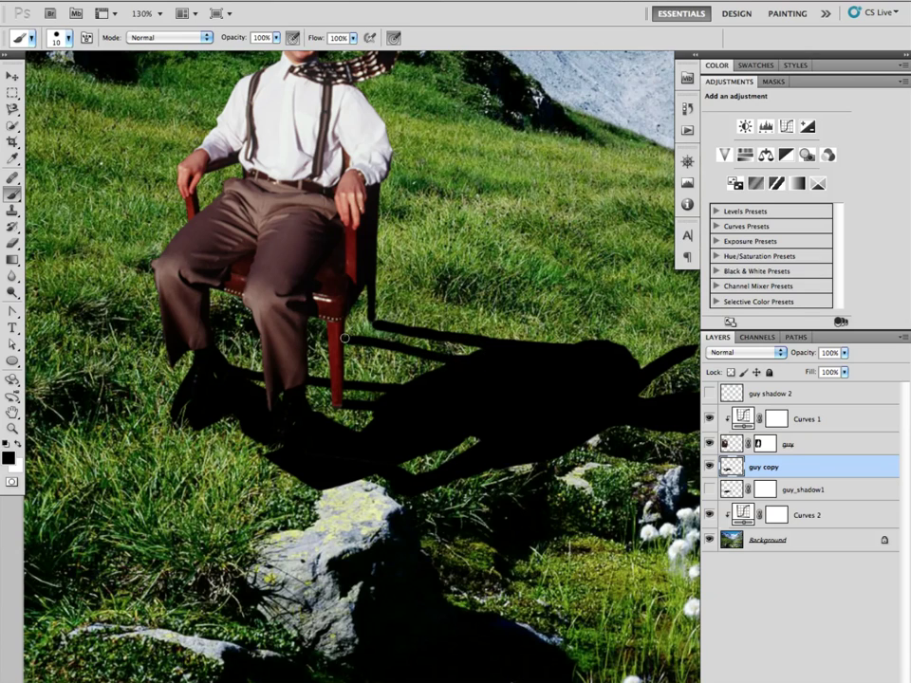
Step: Erase the upper of the two hidden-leg shadow strips and repaint it as a straight size 10 line reaching behind the front chair leg
{"action": "key", "text": "e"}
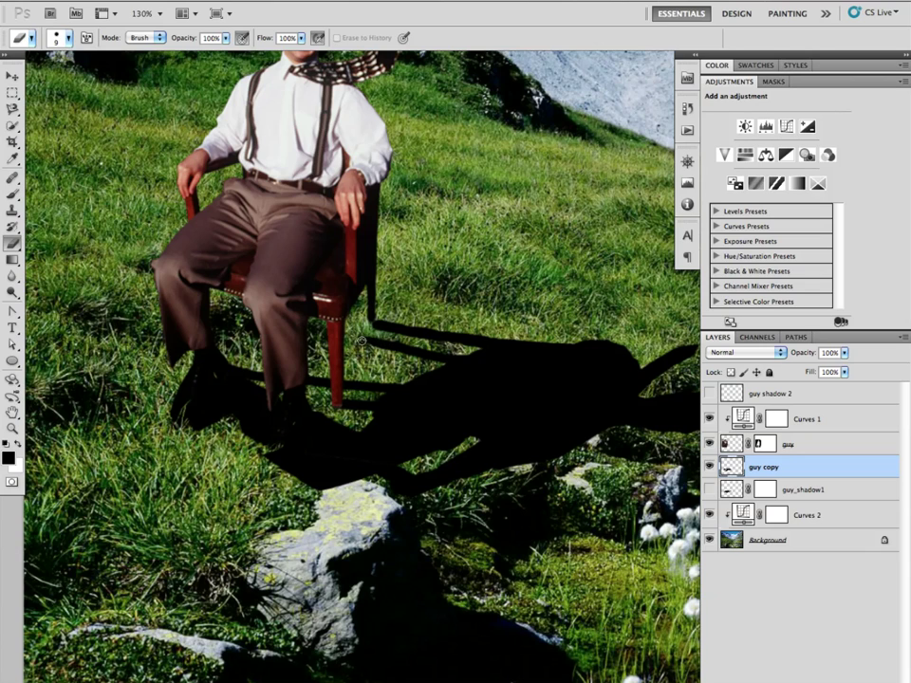
{"action": "key", "text": "bracketright"}
{"action": "key", "text": "bracketright"}
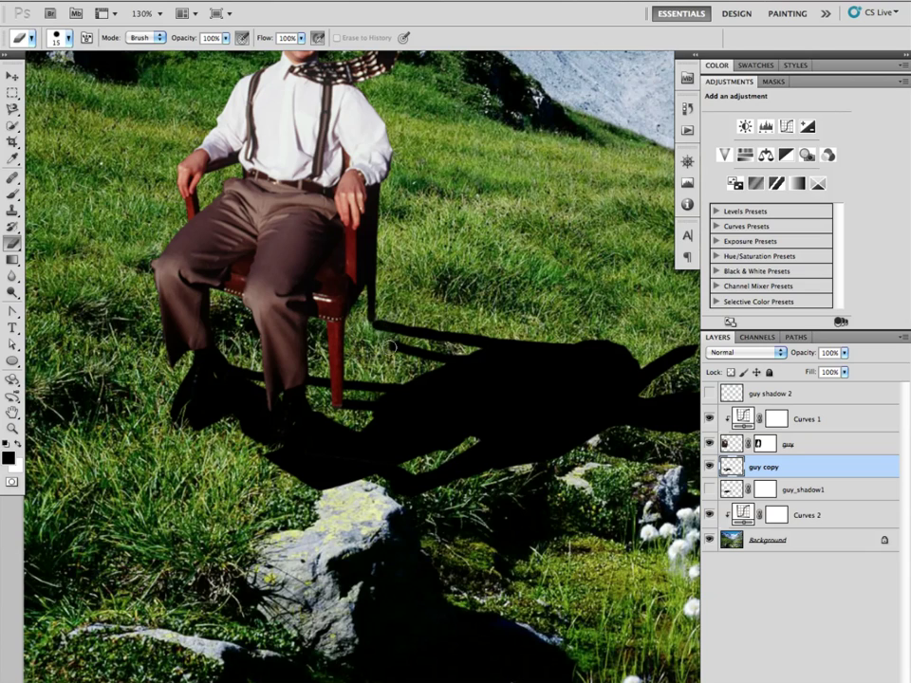
{"action": "key", "text": "bracketleft"}
{"action": "key", "text": "bracketleft"}
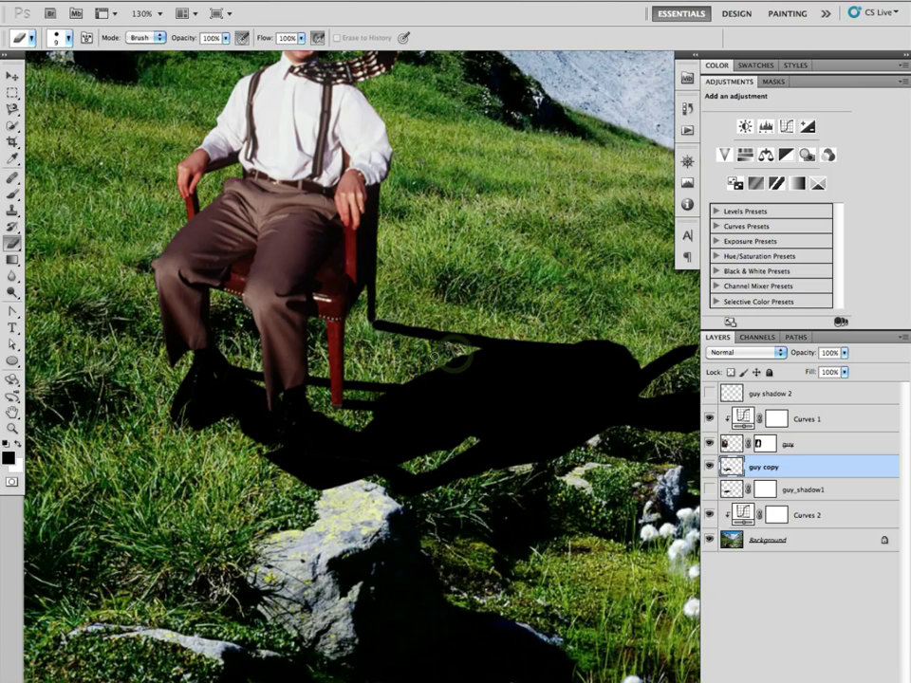
{"action": "key", "text": "b"}
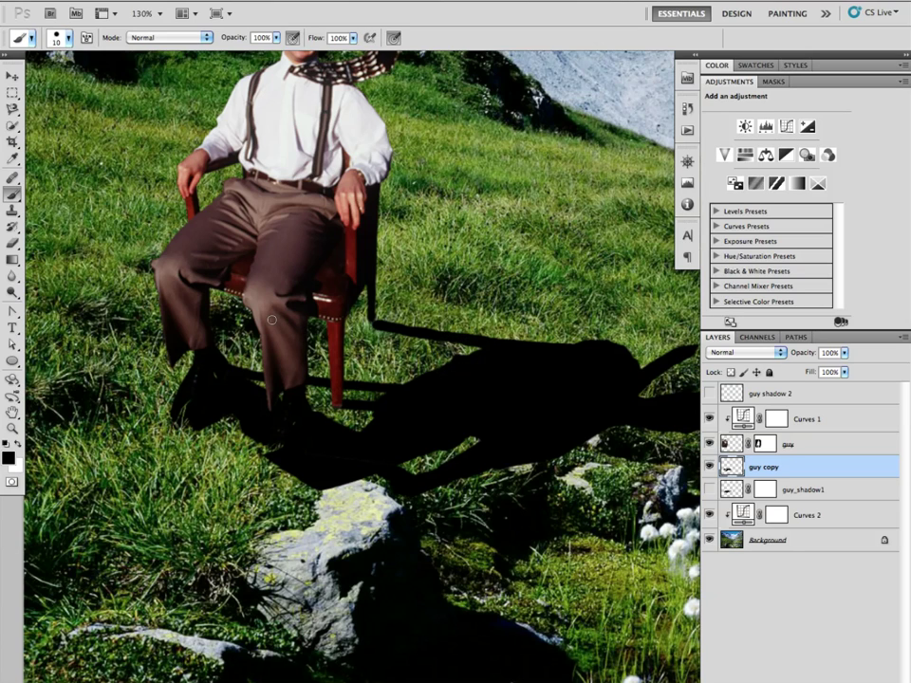
{"action": "key", "text": "ctrl+z"}
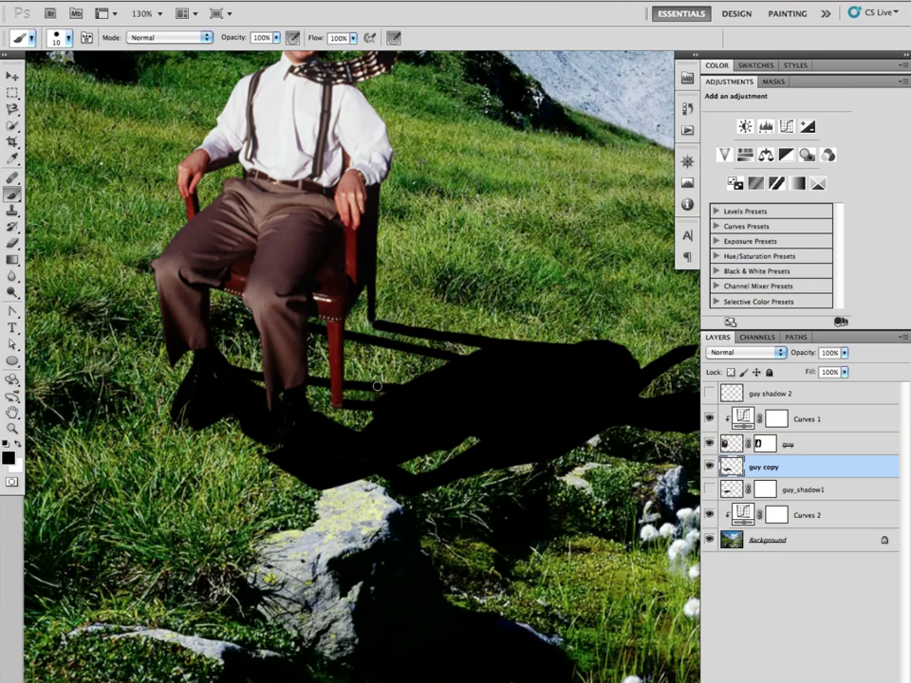
Step: Erase the lower hidden-leg strip and the front-leg strip, and repaint both as straight, parallel shadow lines with the size 10 brush
{"action": "key", "text": "e"}
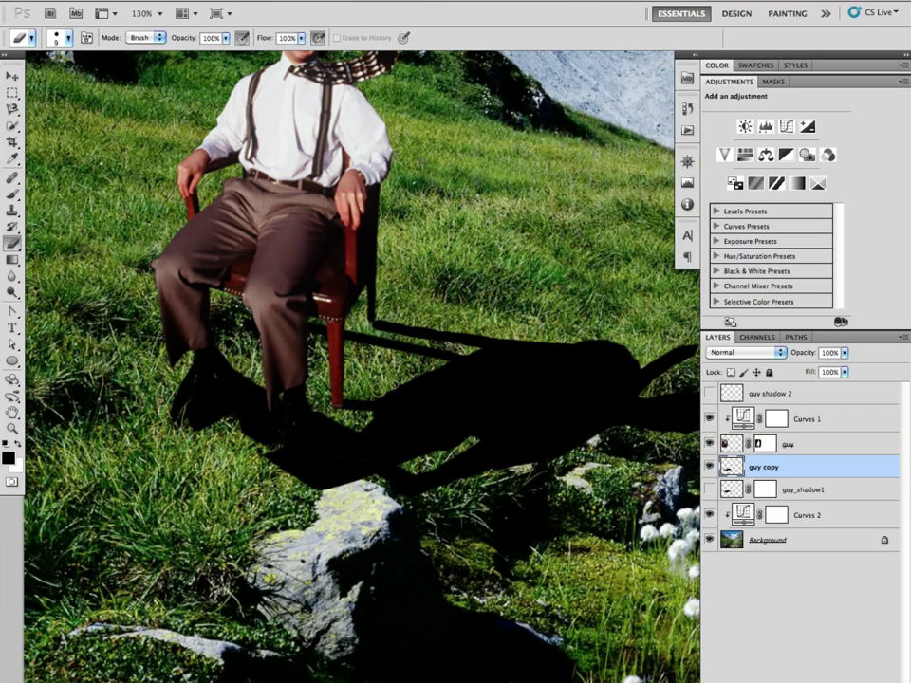
{"action": "key", "text": "b"}
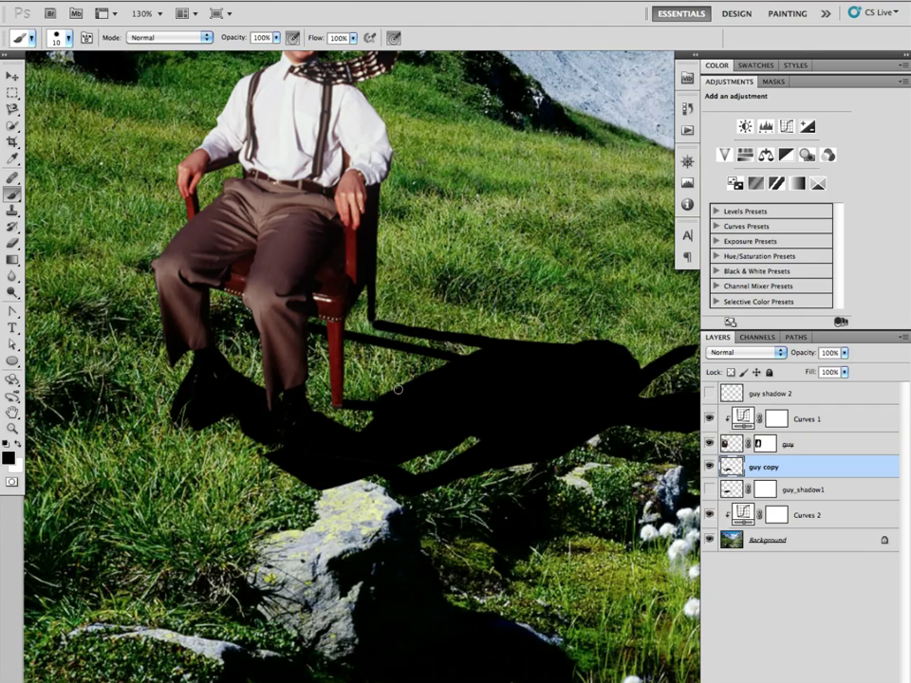
{"action": "left_click", "coordinate": [214, 359], "text": "shift"}
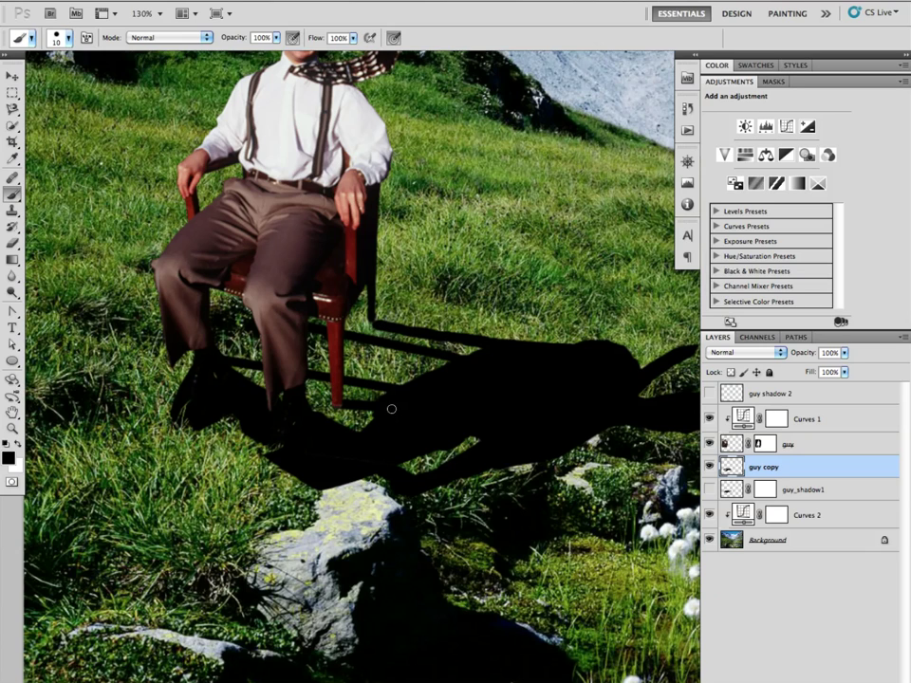
{"action": "key", "text": "e"}
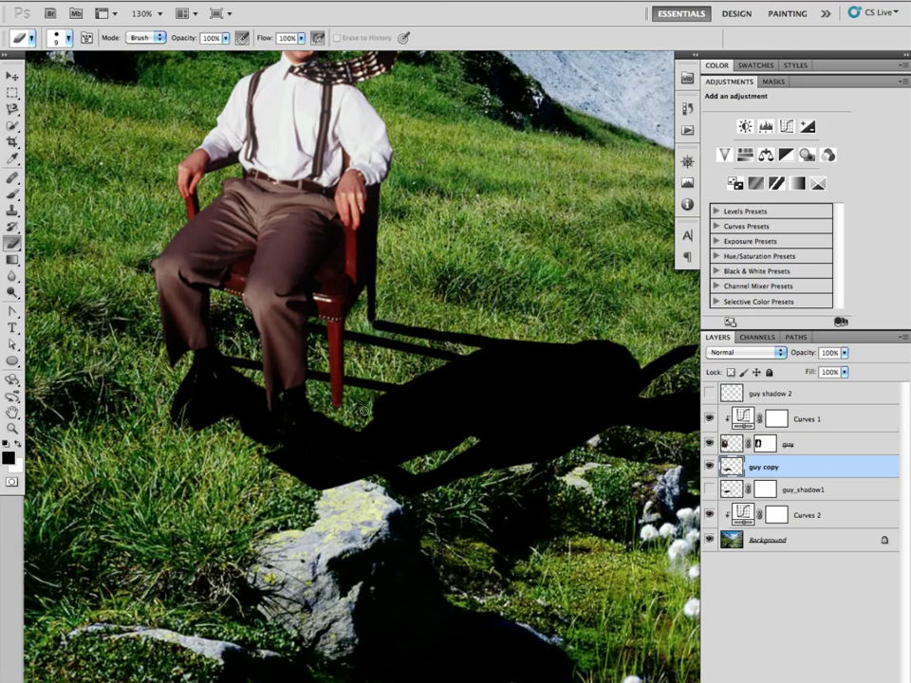
{"action": "key", "text": "b"}
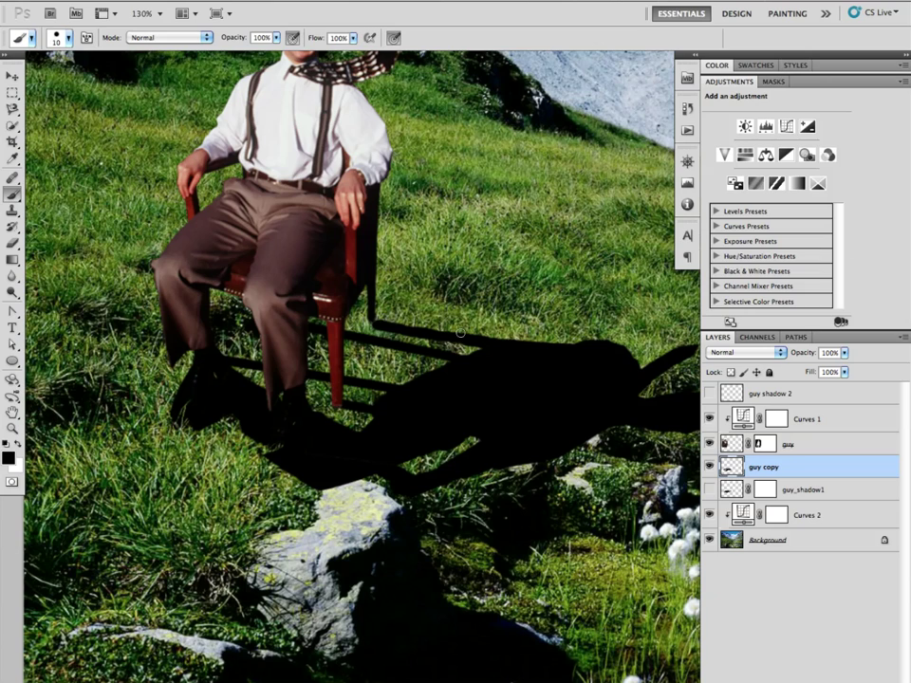
Step: Erase the rear chair leg's shadow strip with a size 15 eraser and repaint it as a straight size 10 line from silhouette to leg
{"action": "key", "text": "e"}
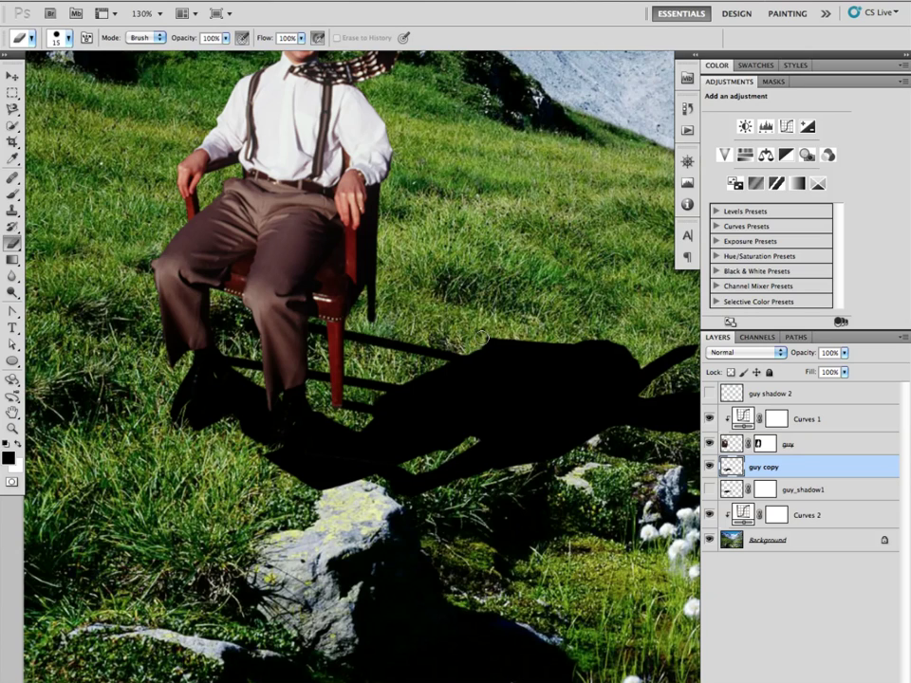
{"action": "key", "text": "b"}
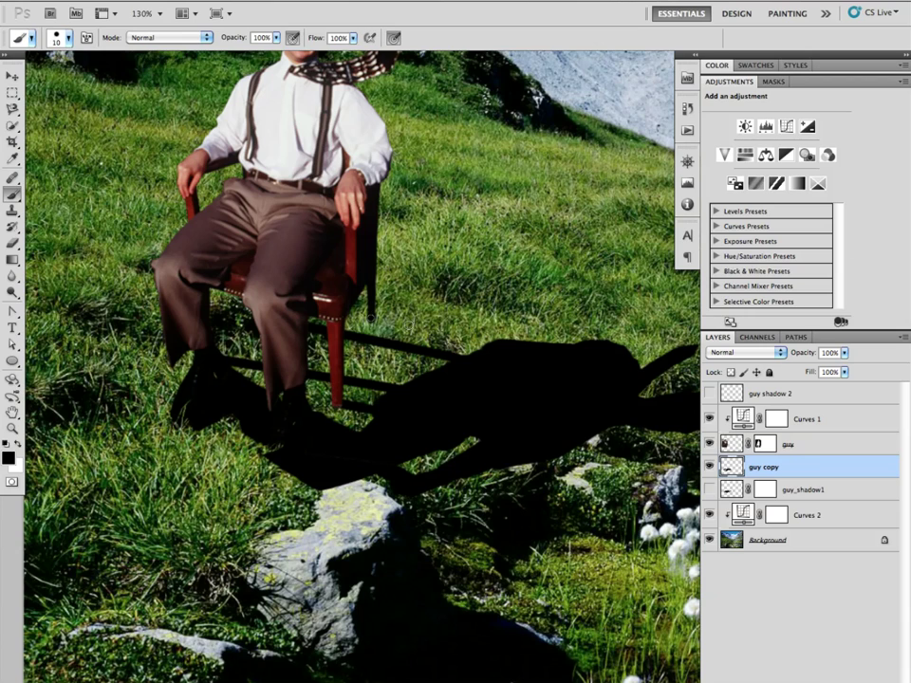
{"action": "left_click", "coordinate": [485, 345]}
{"action": "left_click", "coordinate": [370, 317], "text": "shift"}
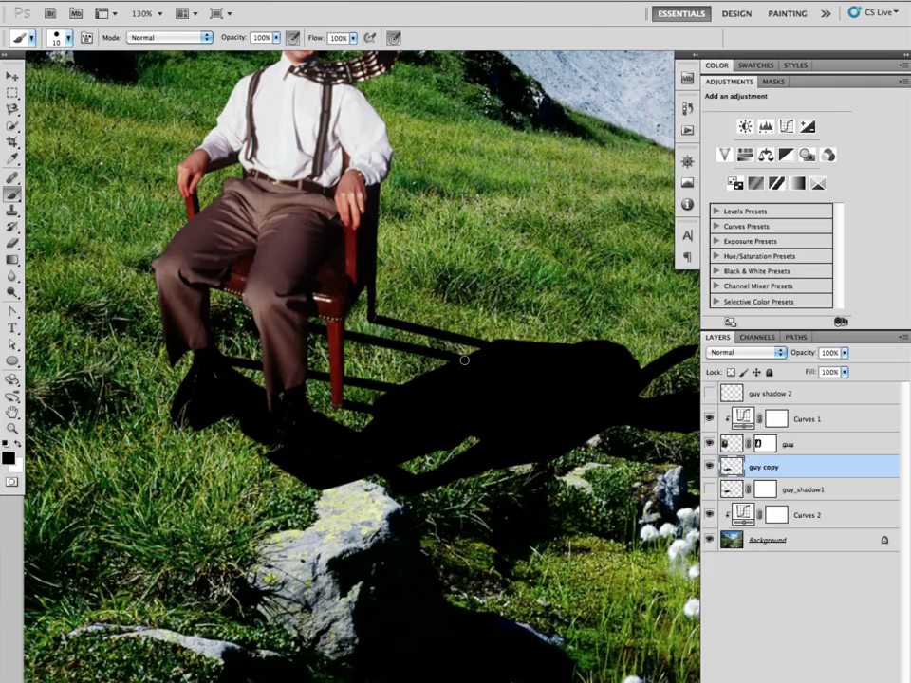
Step: Lower the guy copy shadow layer's opacity to 86%
{"action": "scroll", "coordinate": [484, 354], "scroll_direction": "down", "scroll_amount": 3}
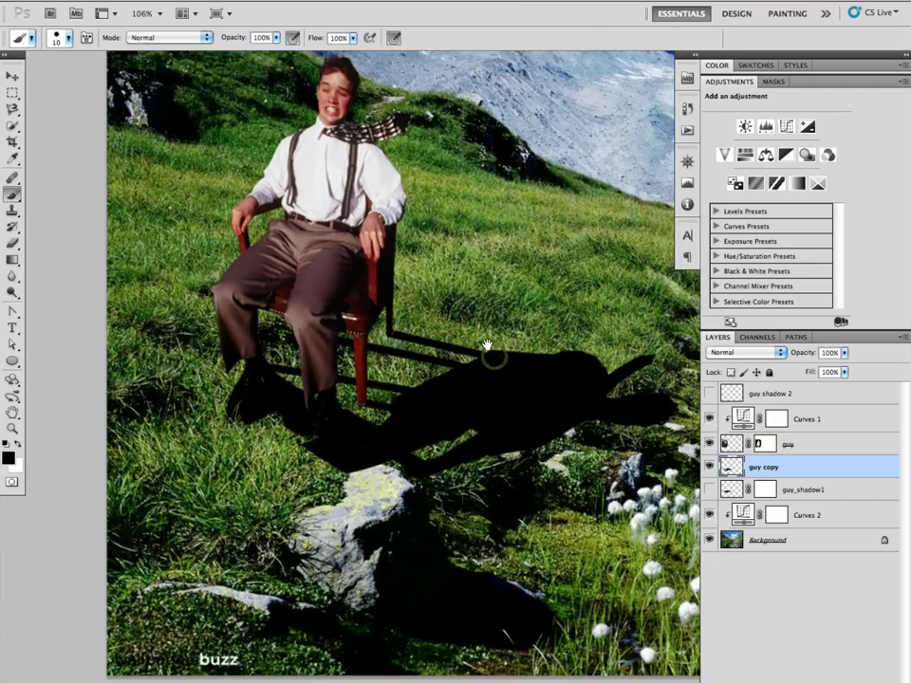
{"action": "scroll", "coordinate": [365, 447], "scroll_direction": "up", "scroll_amount": 1}
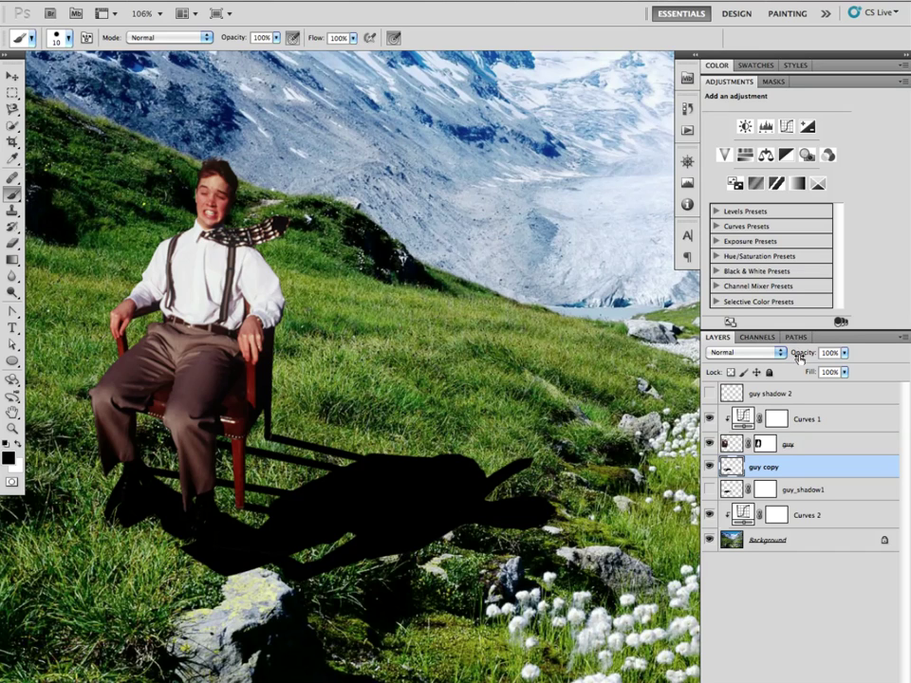
{"action": "left_click_drag", "start_coordinate": [802, 352], "coordinate": [790, 355]}
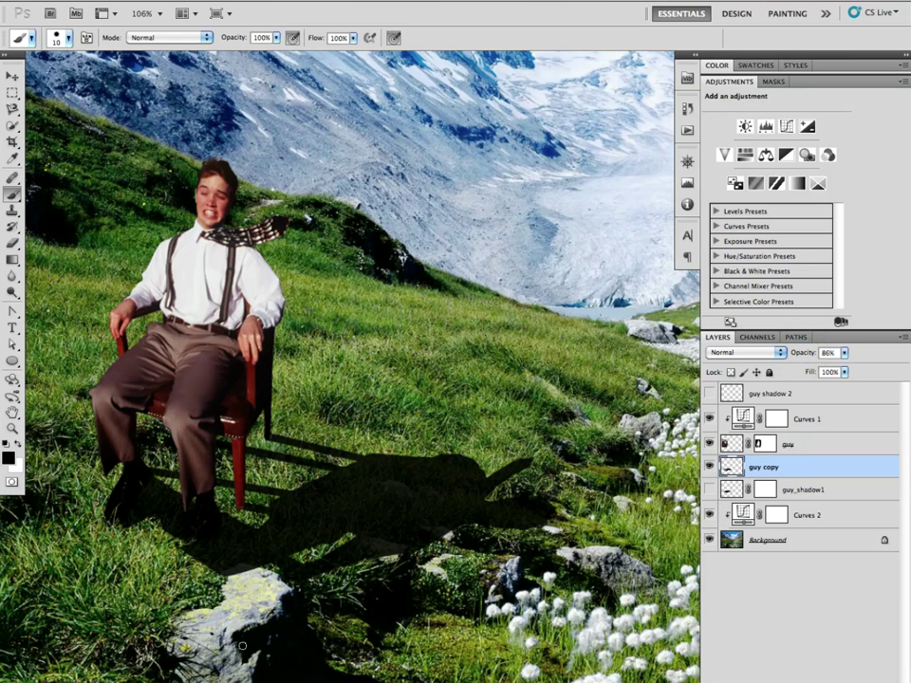
Step: Erase the shadow overlapping the top of the large foreground rock with the size 15 eraser
{"action": "scroll", "coordinate": [239, 547], "scroll_direction": "up", "scroll_amount": 1}
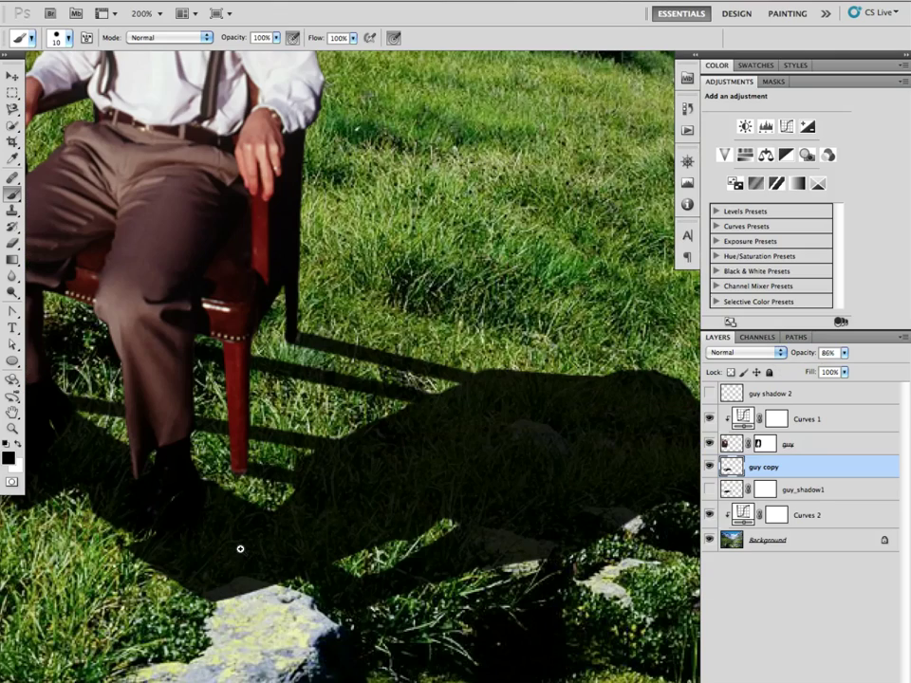
{"action": "left_click_drag", "start_coordinate": [382, 504], "coordinate": [386, 440]}
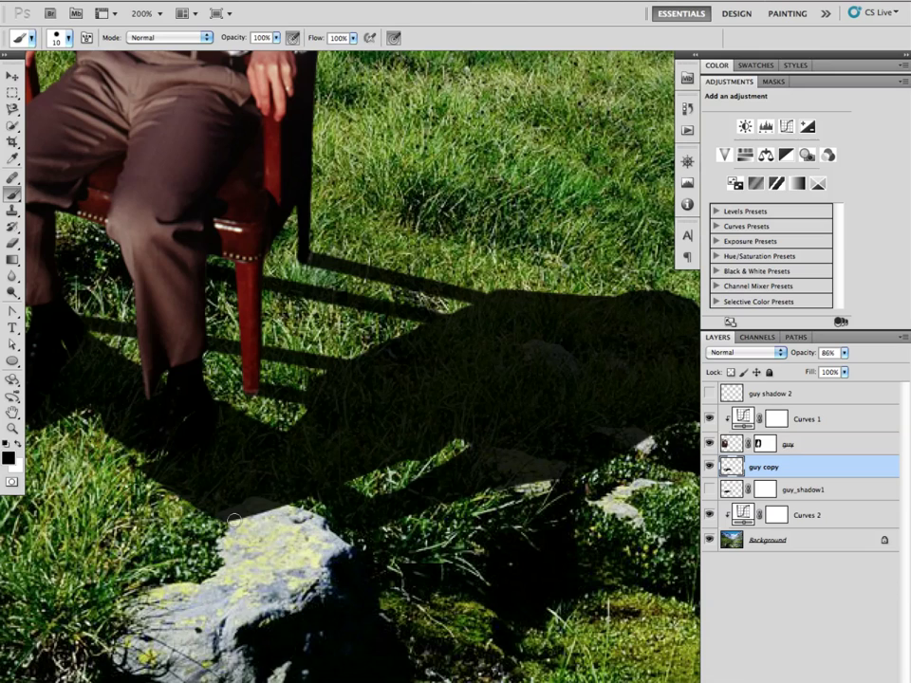
{"action": "key", "text": "e"}
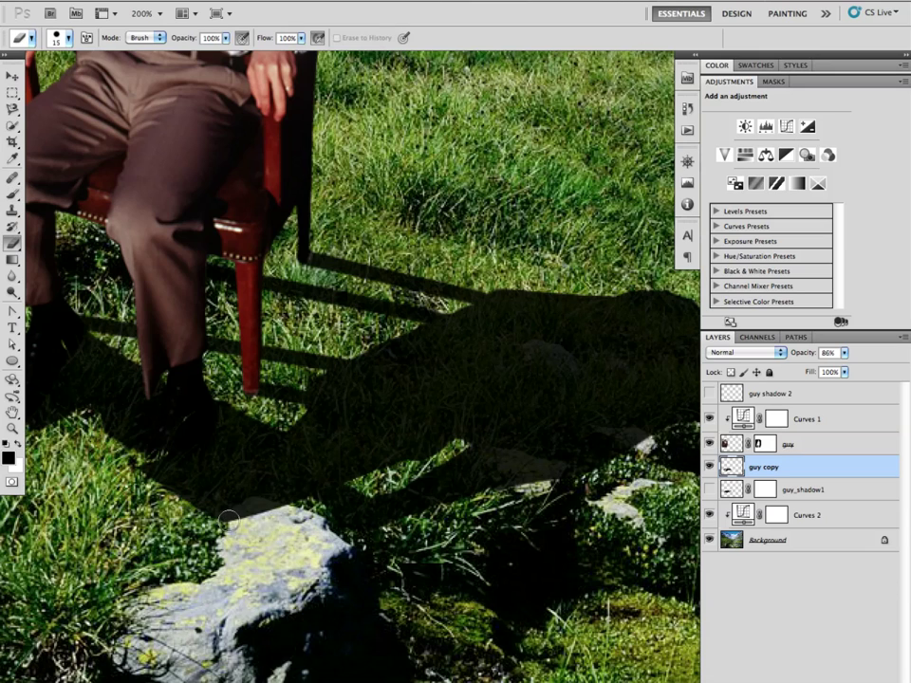
{"action": "left_click_drag", "start_coordinate": [230, 520], "coordinate": [275, 516]}
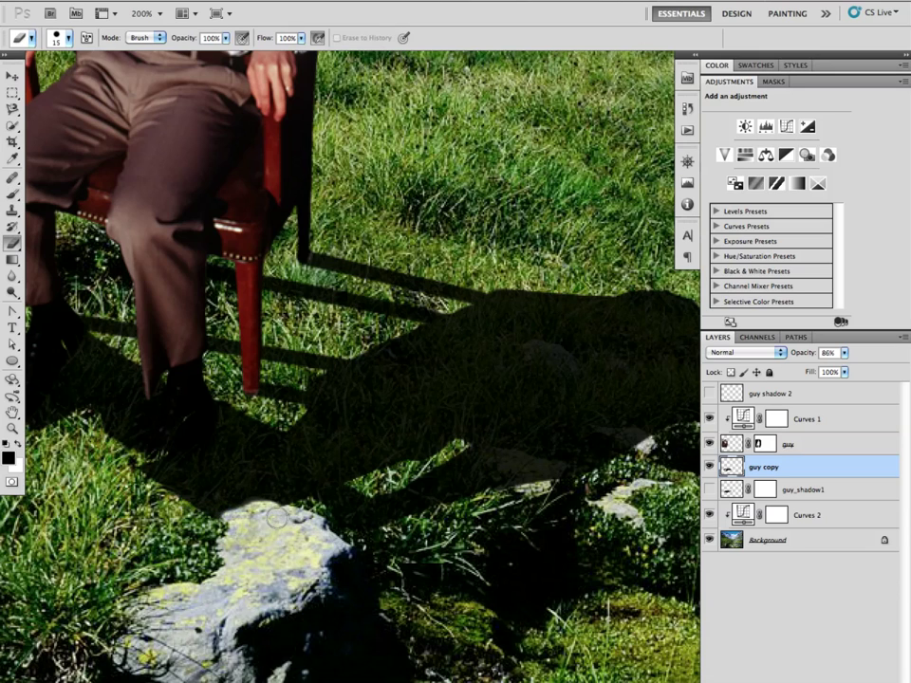
Step: Clean up the remaining shadow along the foreground rock's upper edge with a size 8 eraser
{"action": "key", "text": "bracketleft"}
{"action": "key", "text": "bracketleft"}
{"action": "key", "text": "bracketleft"}
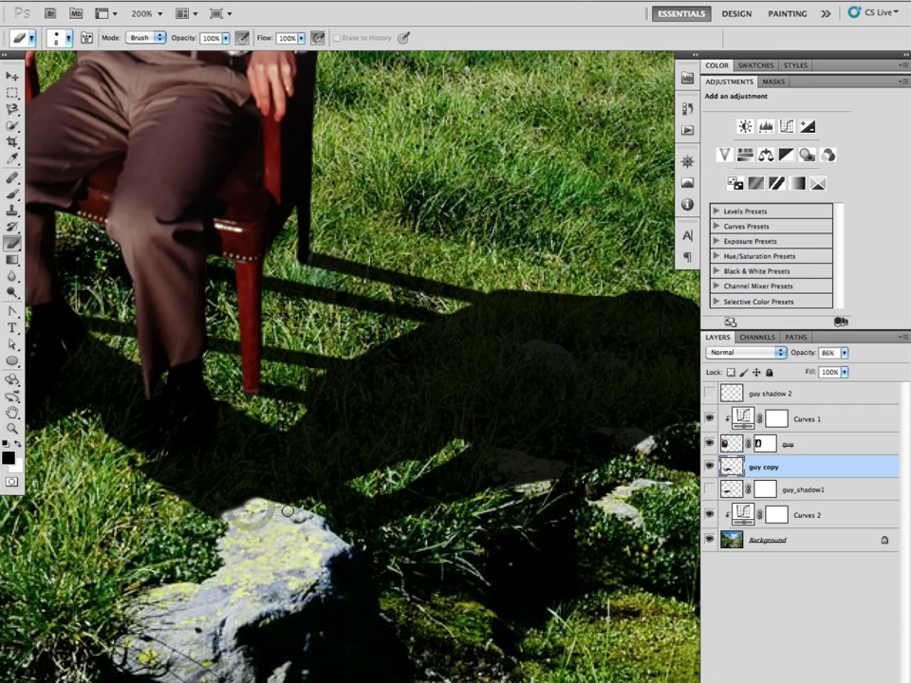
{"action": "left_click", "coordinate": [227, 519]}
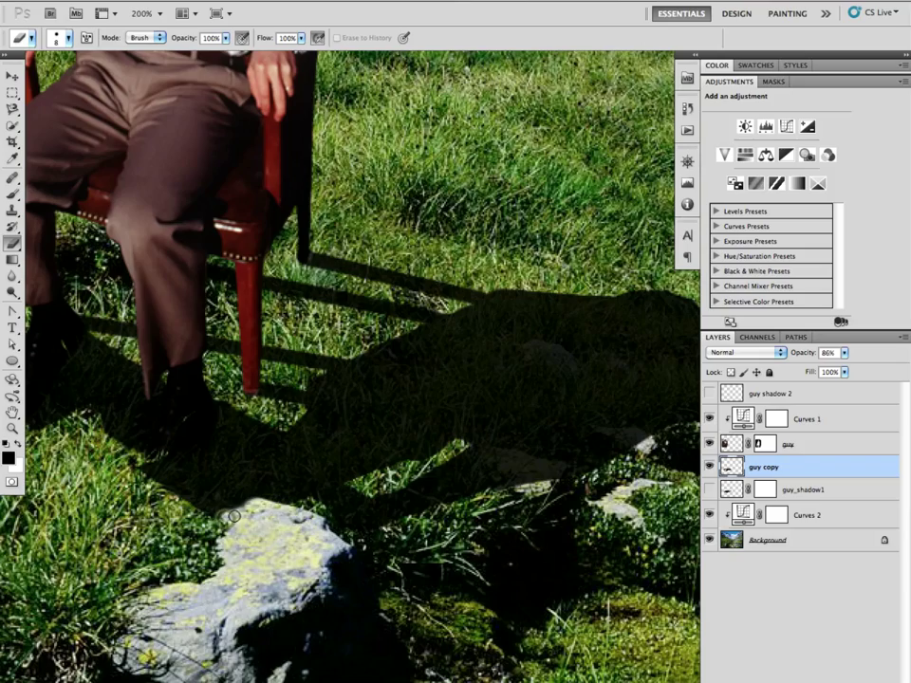
{"action": "left_click_drag", "start_coordinate": [243, 511], "coordinate": [273, 508]}
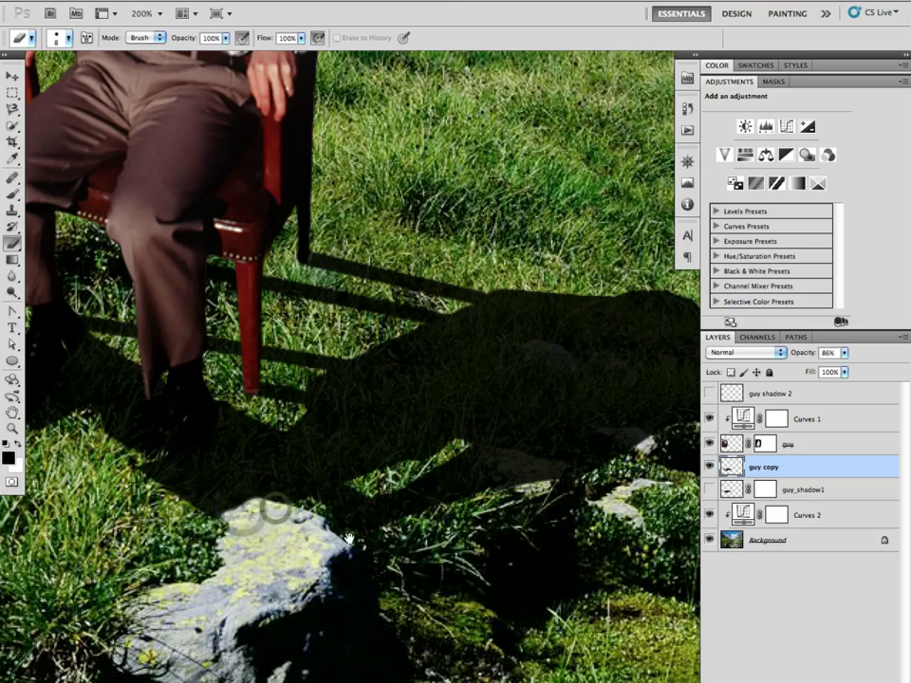
Step: Add a white layer mask to the guy copy shadow layer
{"action": "scroll", "coordinate": [272, 509], "scroll_direction": "down", "scroll_amount": 3}
{"action": "left_click_drag", "start_coordinate": [441, 529], "coordinate": [332, 520]}
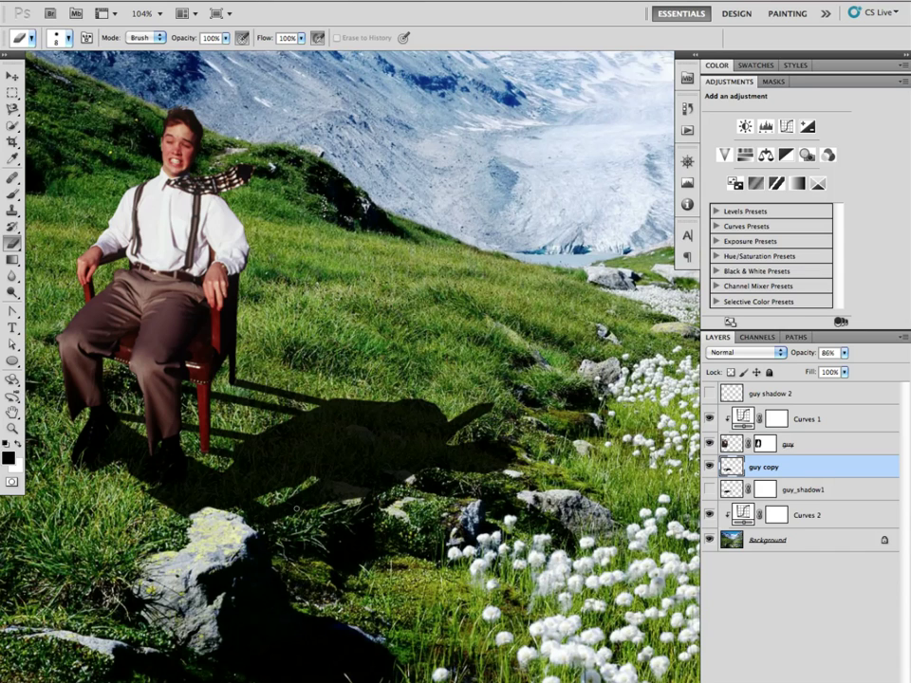
{"action": "scroll", "coordinate": [338, 496], "scroll_direction": "up", "scroll_amount": 3}
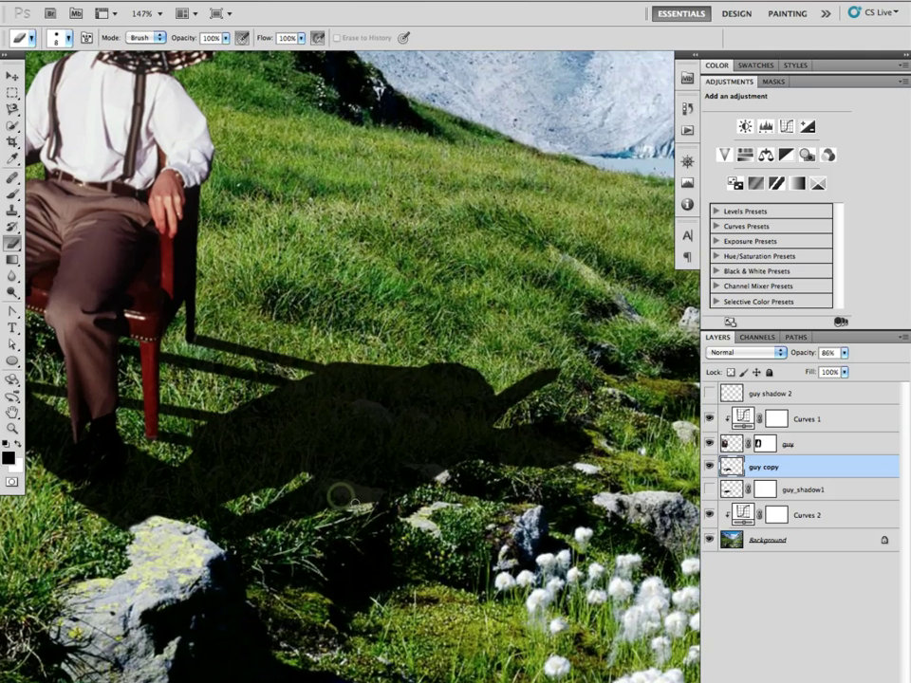
{"action": "key", "text": "bracketright"}
{"action": "key", "text": "bracketright"}
{"action": "key", "text": "bracketright"}
{"action": "left_click", "coordinate": [781, 678]}
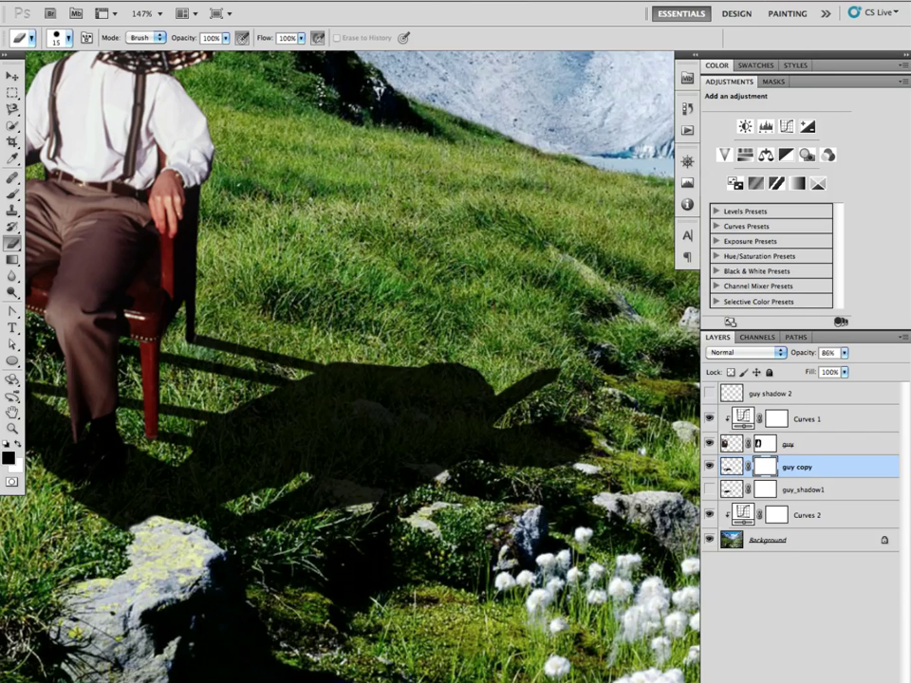
Step: Lighten the shadow over the small rocks by painting black on the guy copy mask with a size 10 brush at 18% opacity
{"action": "key", "text": "bracketright"}
{"action": "left_click", "coordinate": [13, 192]}
{"action": "mouse_move", "coordinate": [229, 40]}
{"action": "left_mouse_down"}
{"action": "mouse_move", "coordinate": [166, 40]}
{"action": "mouse_move", "coordinate": [173, 36]}
{"action": "left_mouse_up"}
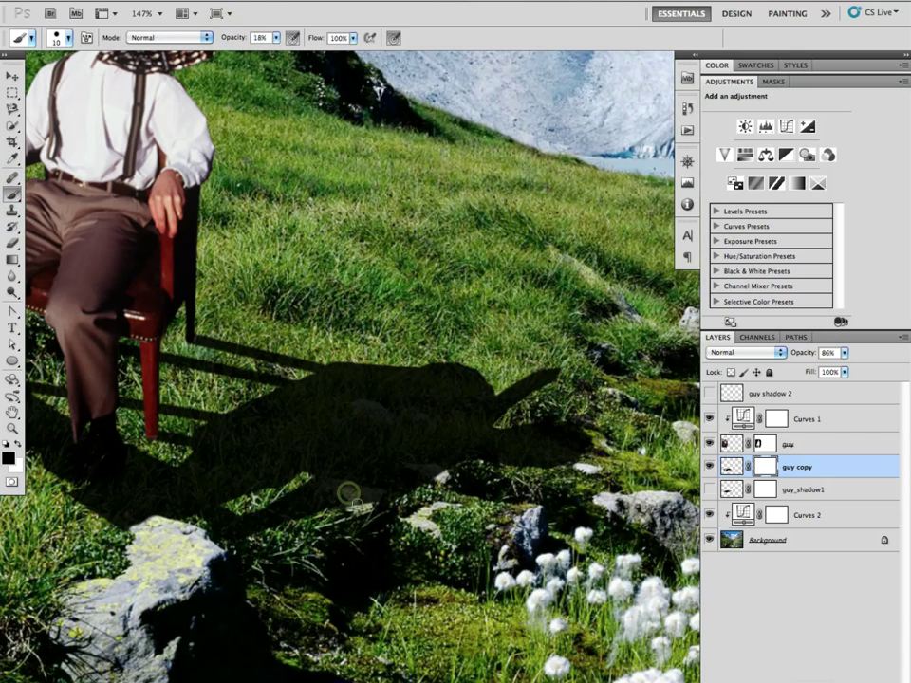
{"action": "key", "text": "bracketright"}
{"action": "key", "text": "bracketleft"}
{"action": "key", "text": "bracketleft"}
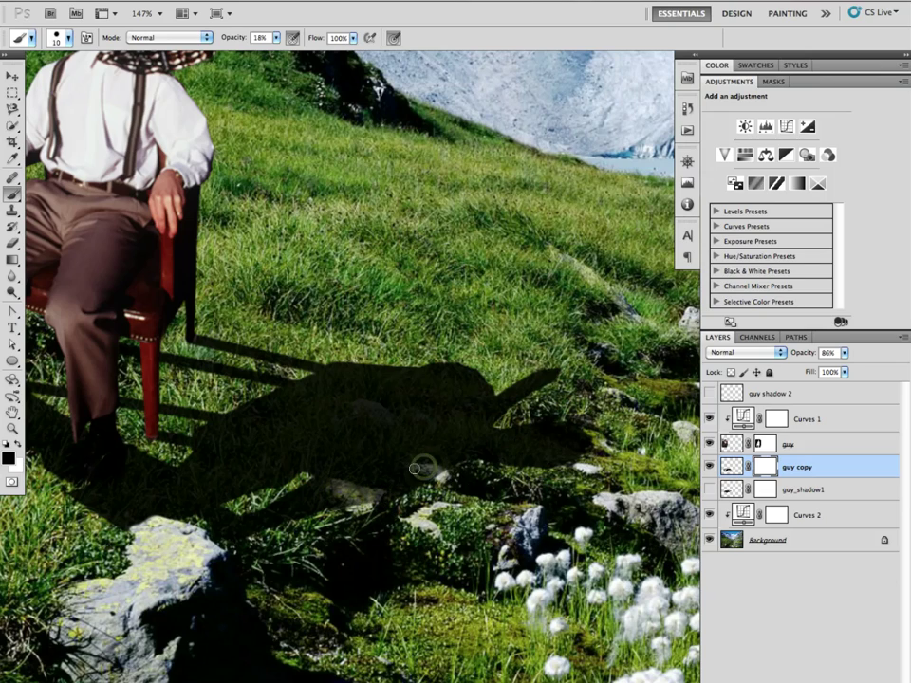
{"action": "key", "text": "super+0"}
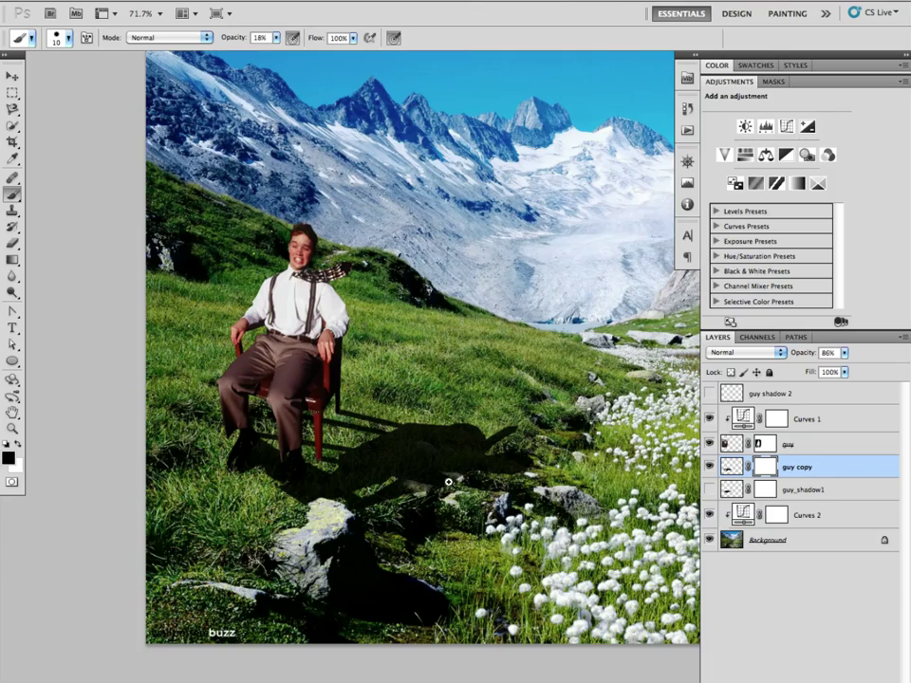
{"action": "scroll", "coordinate": [449, 480], "scroll_direction": "up", "scroll_amount": 5}
{"action": "scroll", "coordinate": [509, 478], "scroll_direction": "down", "scroll_amount": 1}
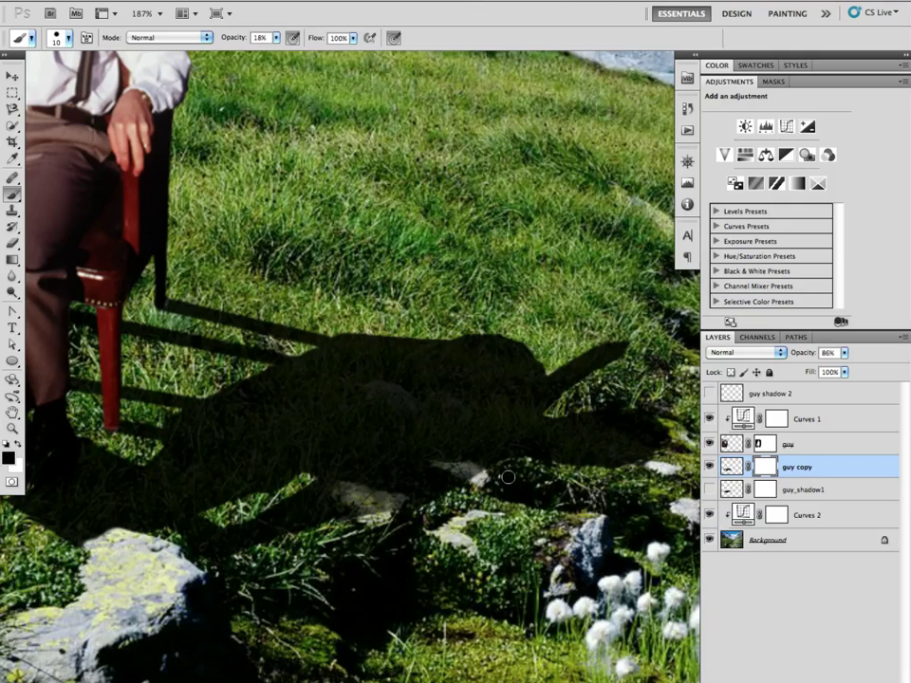
{"action": "scroll", "coordinate": [442, 503], "scroll_direction": "down", "scroll_amount": 5}
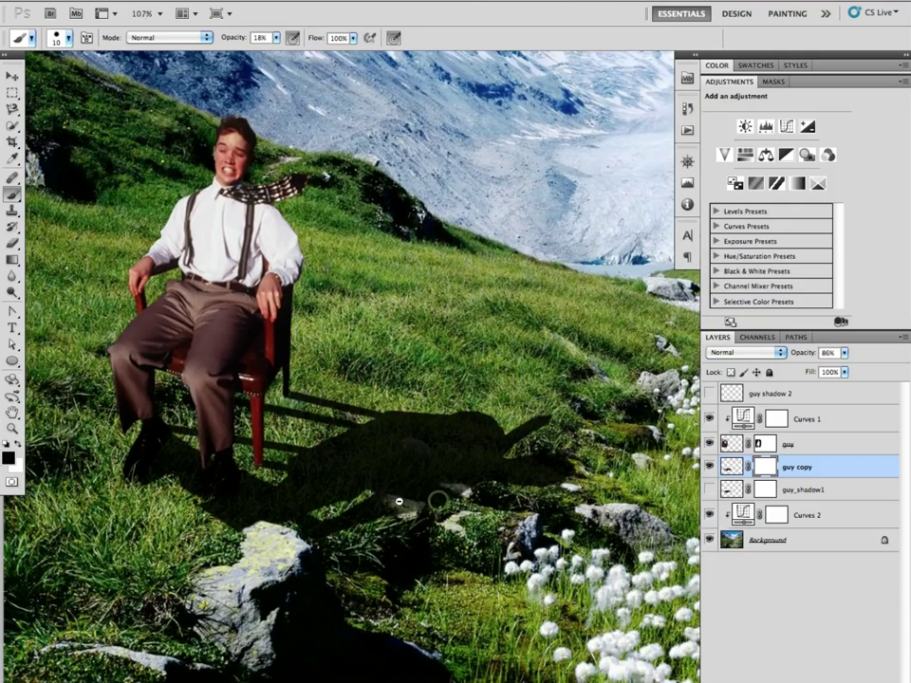
Step: Select the guy layer and hide the guy copy shadow layer
{"action": "left_click", "coordinate": [805, 441]}
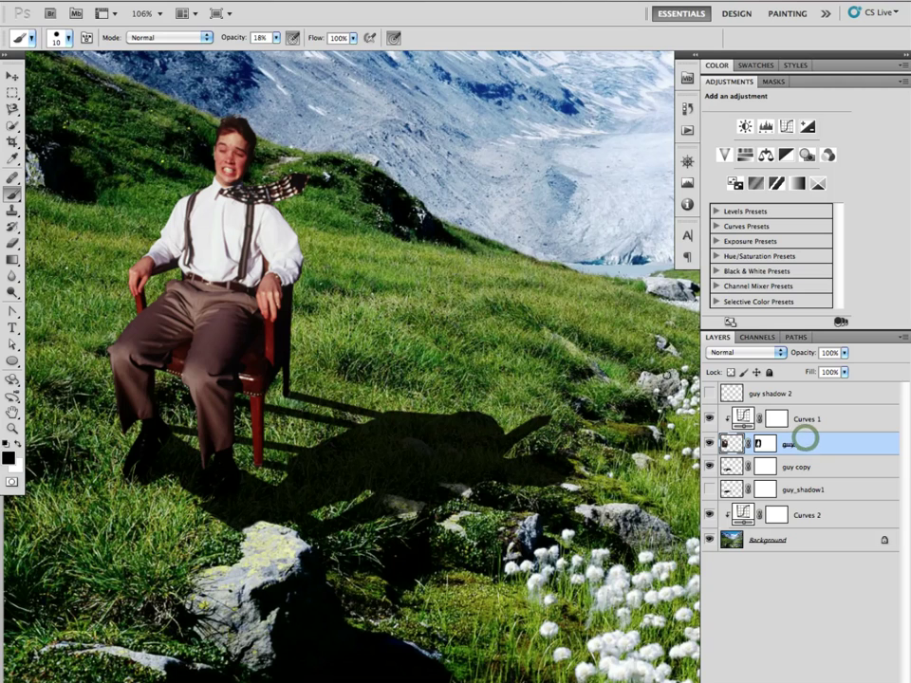
{"action": "left_click", "coordinate": [709, 466]}
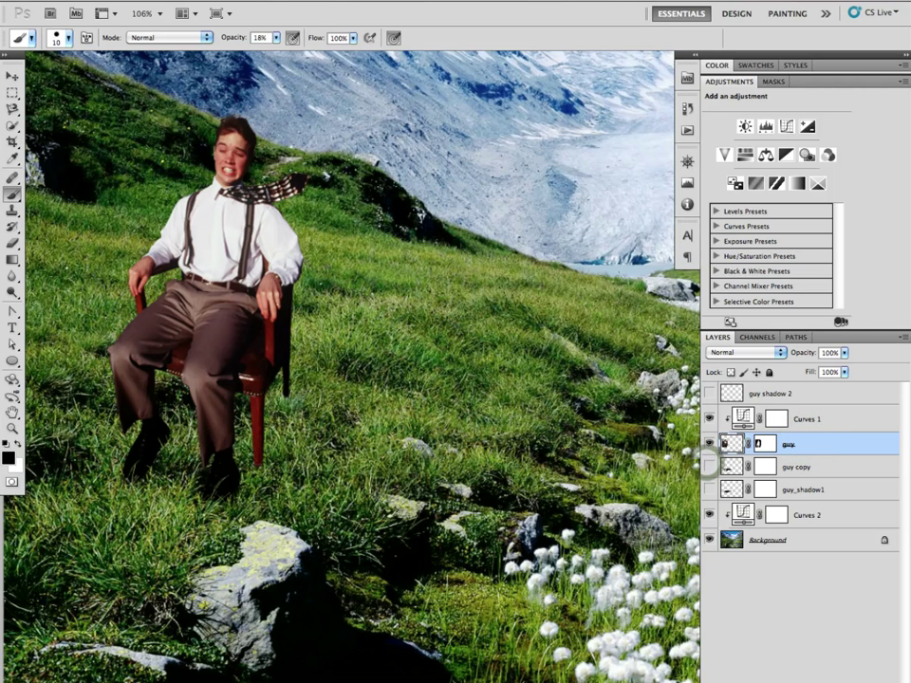
Step: Try flipping the seated man horizontally on the guy layer and undo the flip
{"action": "left_click", "coordinate": [148, 0]}
{"action": "mouse_move", "coordinate": [266, 309]}
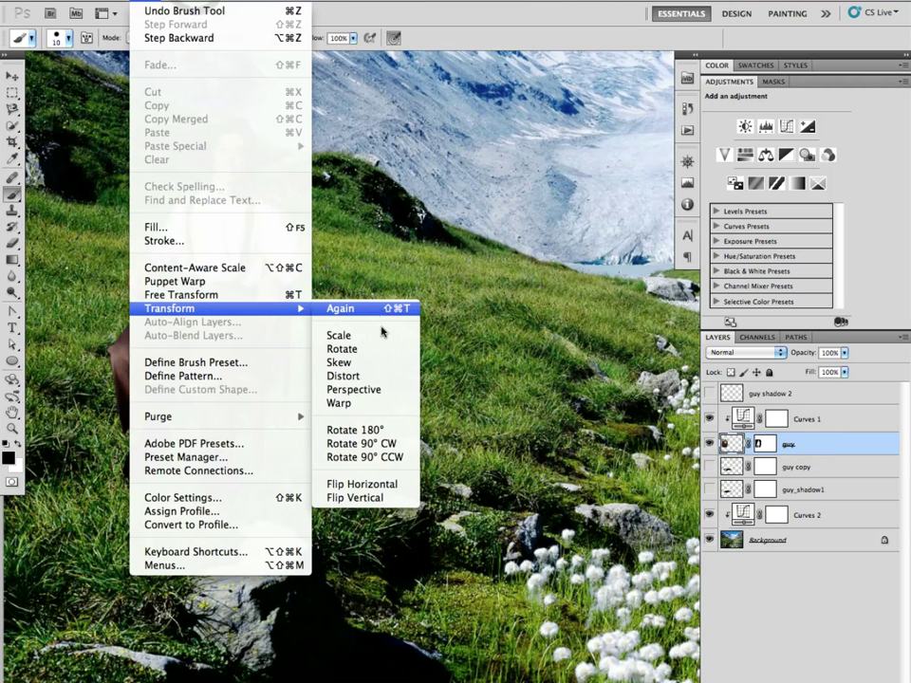
{"action": "left_click", "coordinate": [359, 485]}
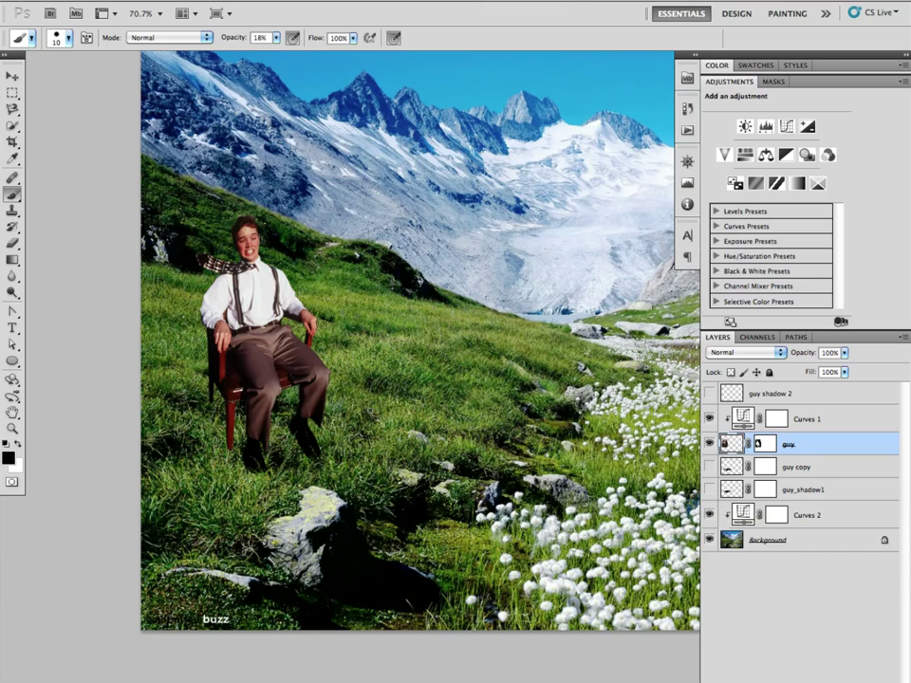
{"action": "key", "text": "ctrl+z"}
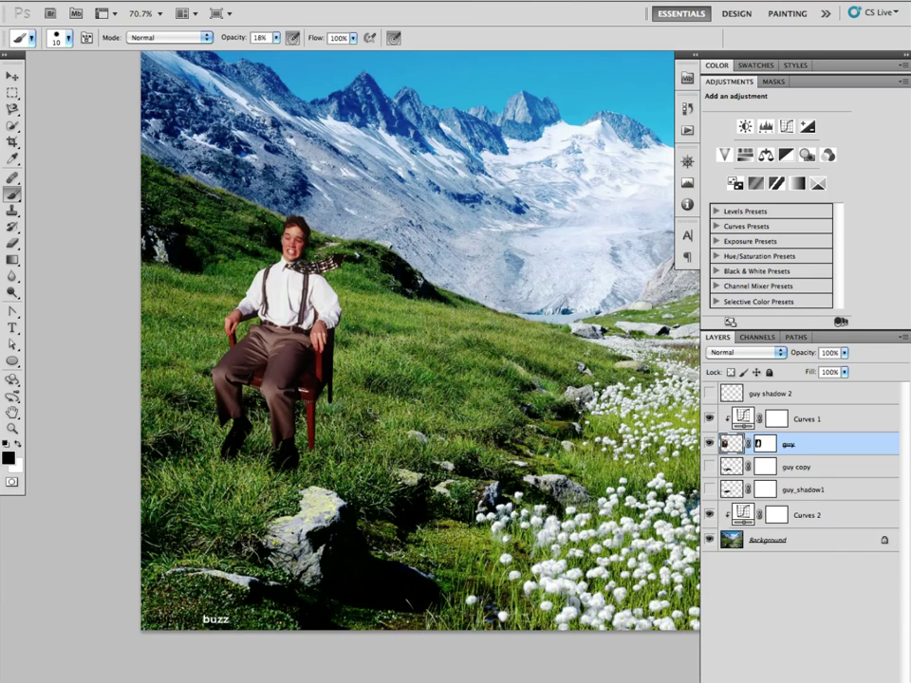